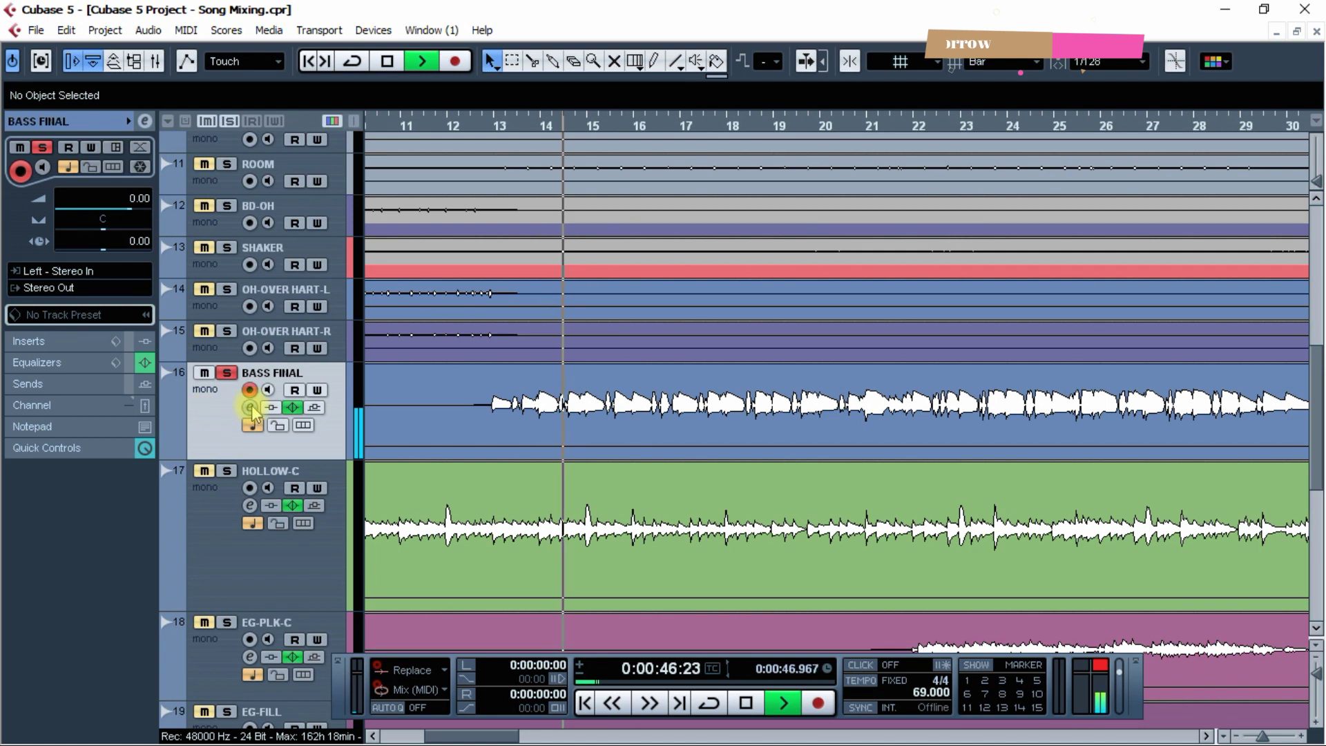
# - Stop playback and load the Dynamics Compressor into the first insert slot of the BASS FINAL channel
pyautogui.press('space')
pyautogui.moveTo(488, 177); pyautogui.dragTo(433, 219)
pyautogui.click(292, 277)
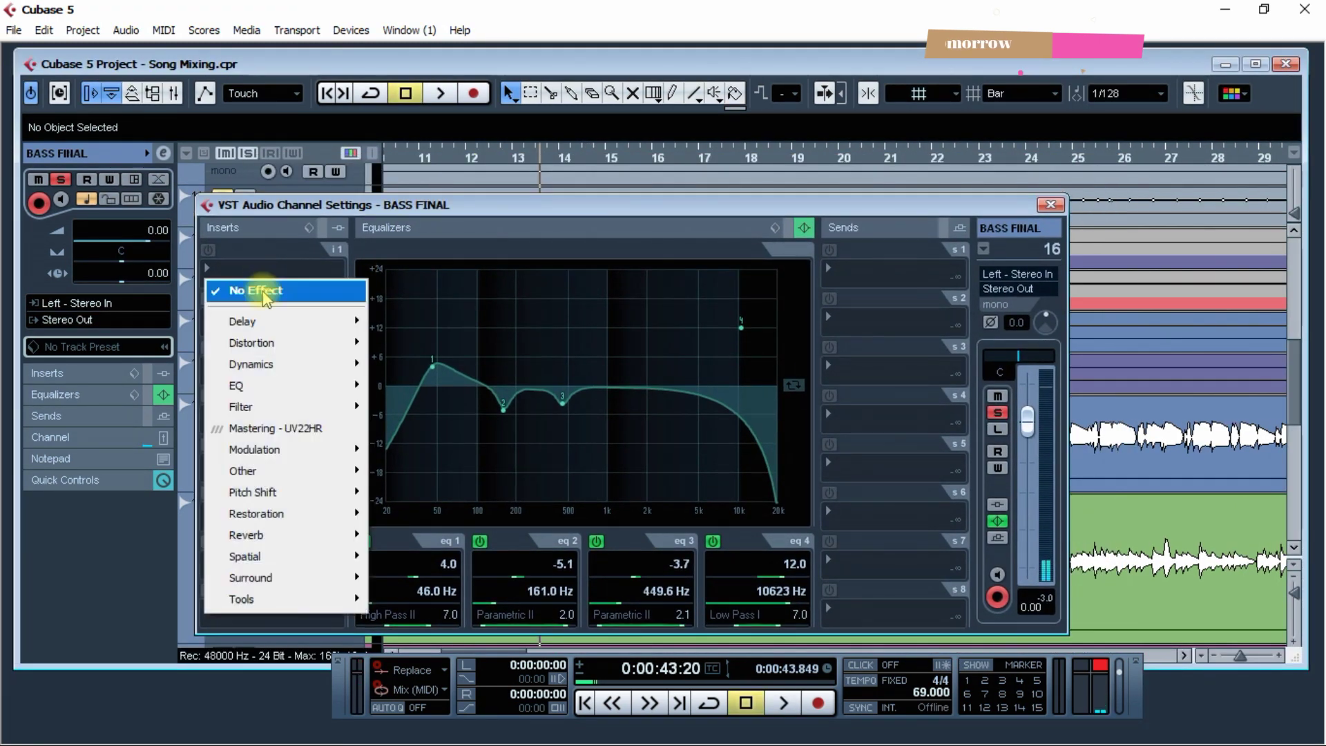
pyautogui.moveTo(263, 364)
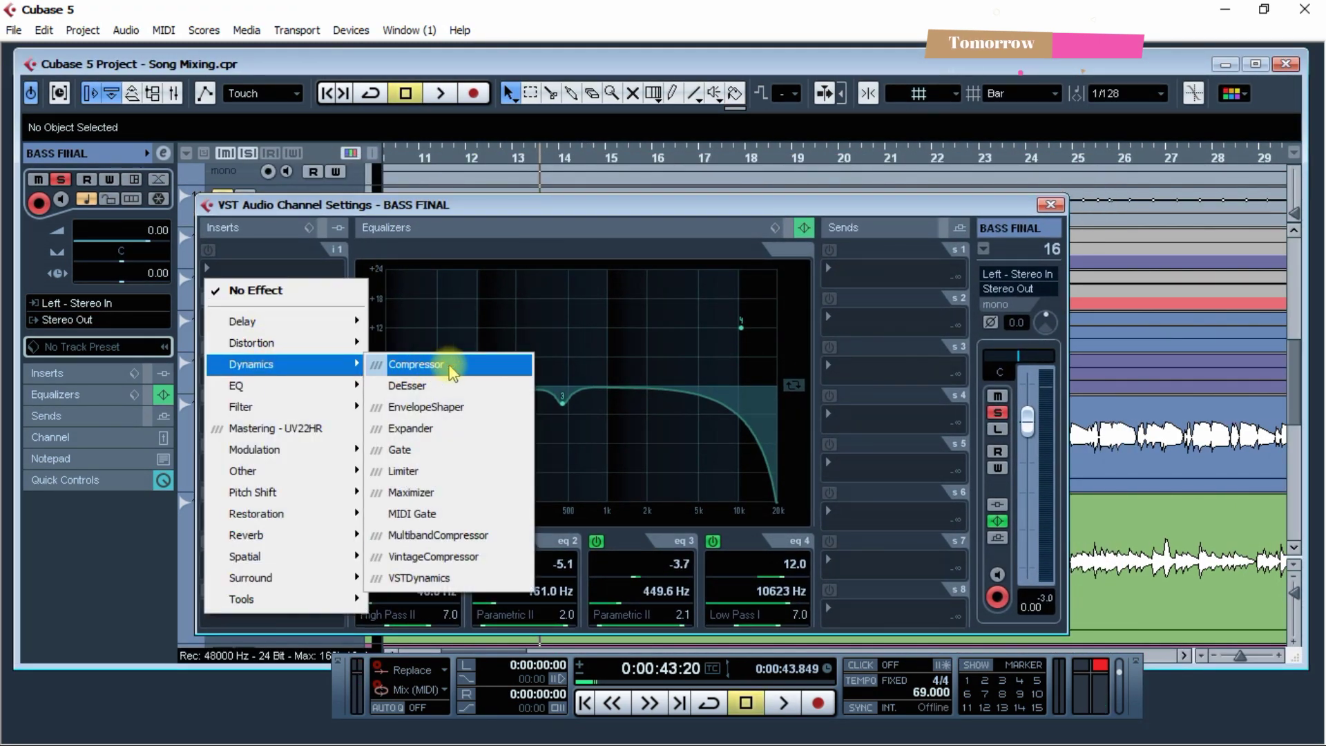
pyautogui.click(450, 366)
pyautogui.moveTo(559, 310); pyautogui.dragTo(468, 283)
# - Set the compressor's threshold to -29.6 and ratio to 2.87, and audition the soloed bass
pyautogui.moveTo(375, 366); pyautogui.dragTo(429, 349)
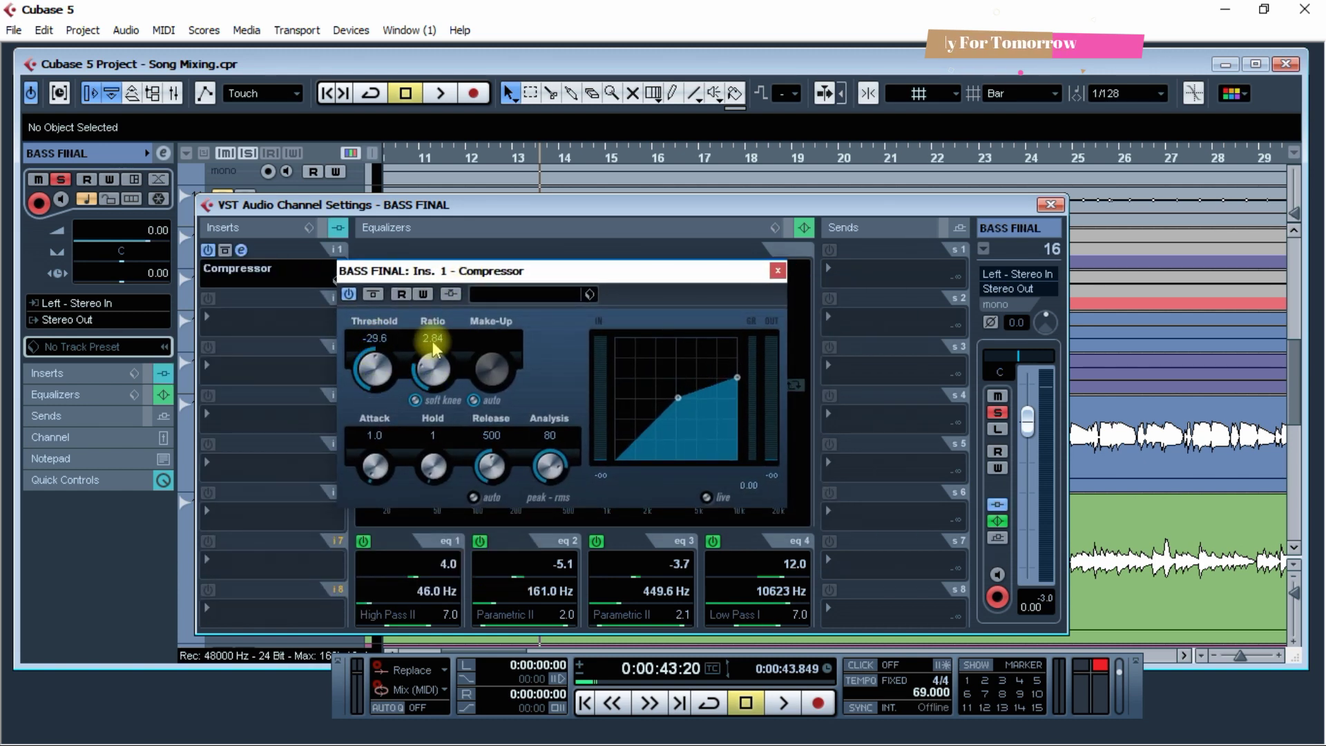
pyautogui.press('space')
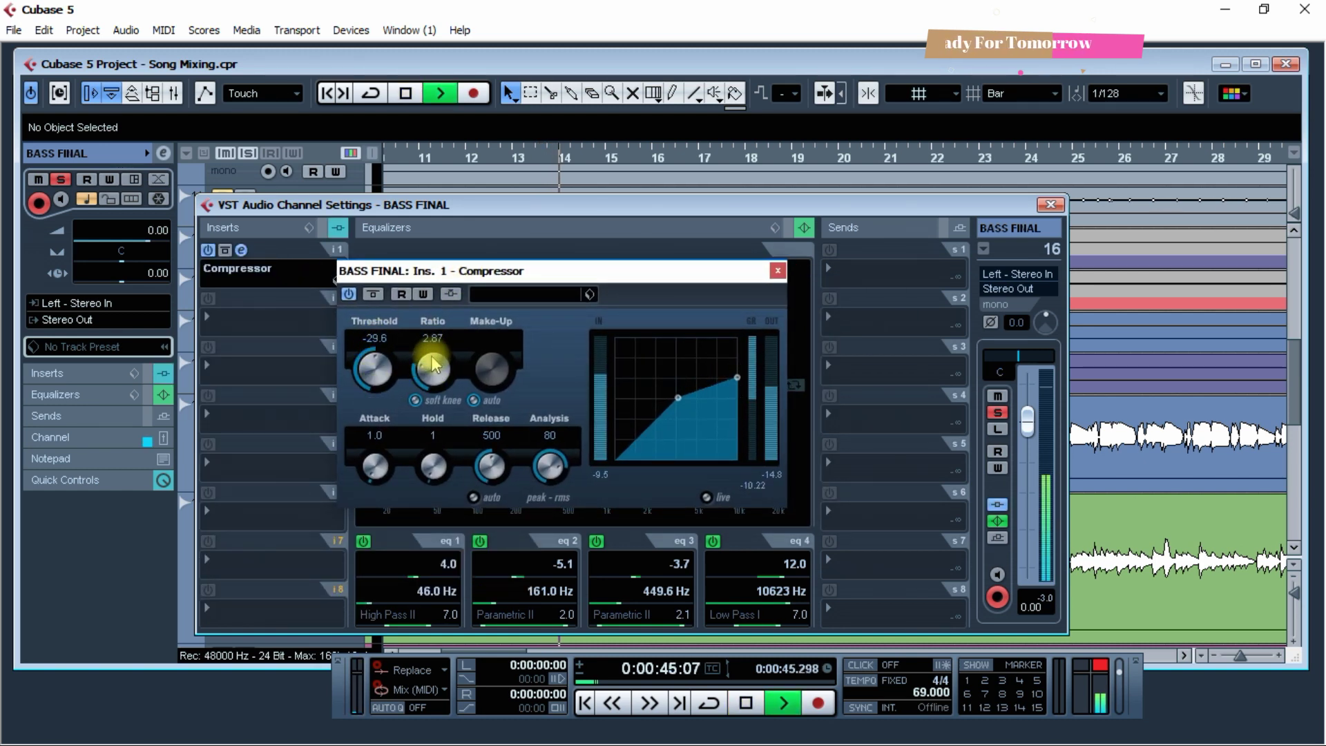
pyautogui.press('space')
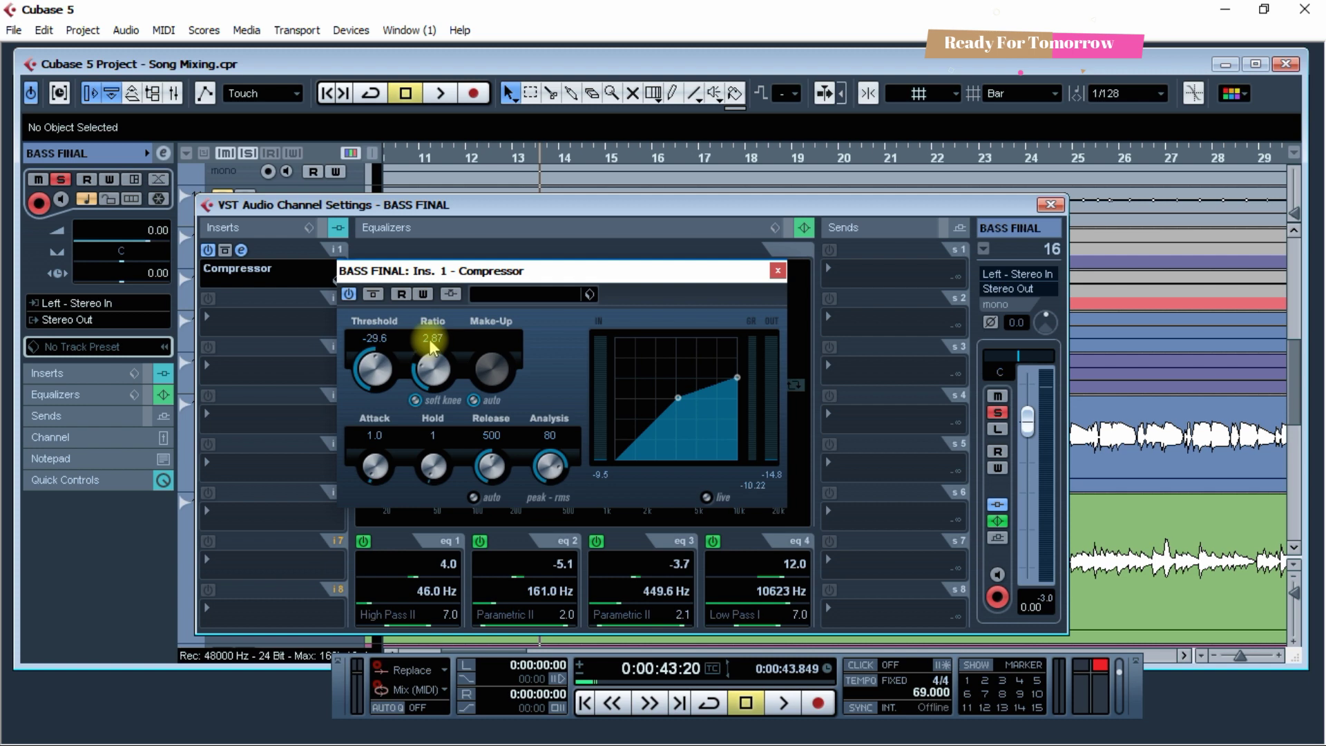
pyautogui.moveTo(444, 272); pyautogui.dragTo(448, 273)
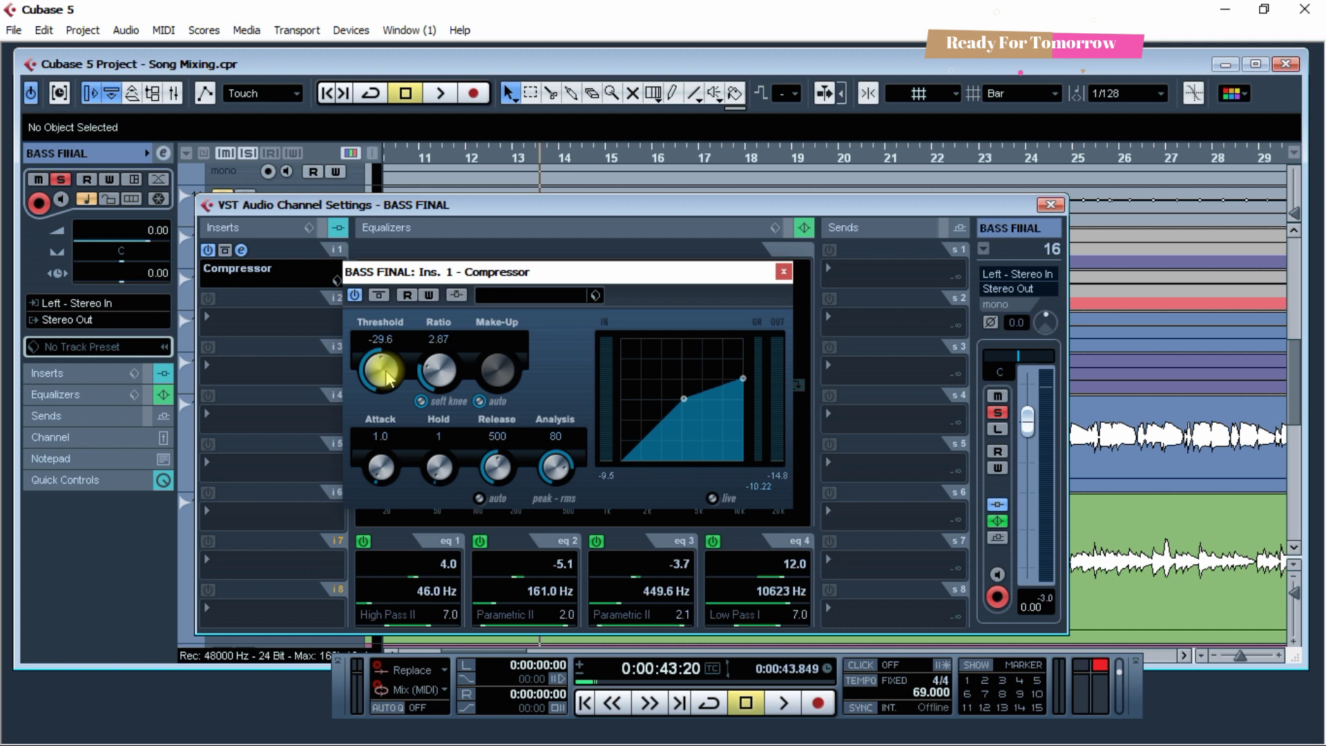
# - Set the compressor's ratio to 8.00 and its threshold to -44.0 while listening to the bass
pyautogui.moveTo(388, 378); pyautogui.dragTo(445, 296)
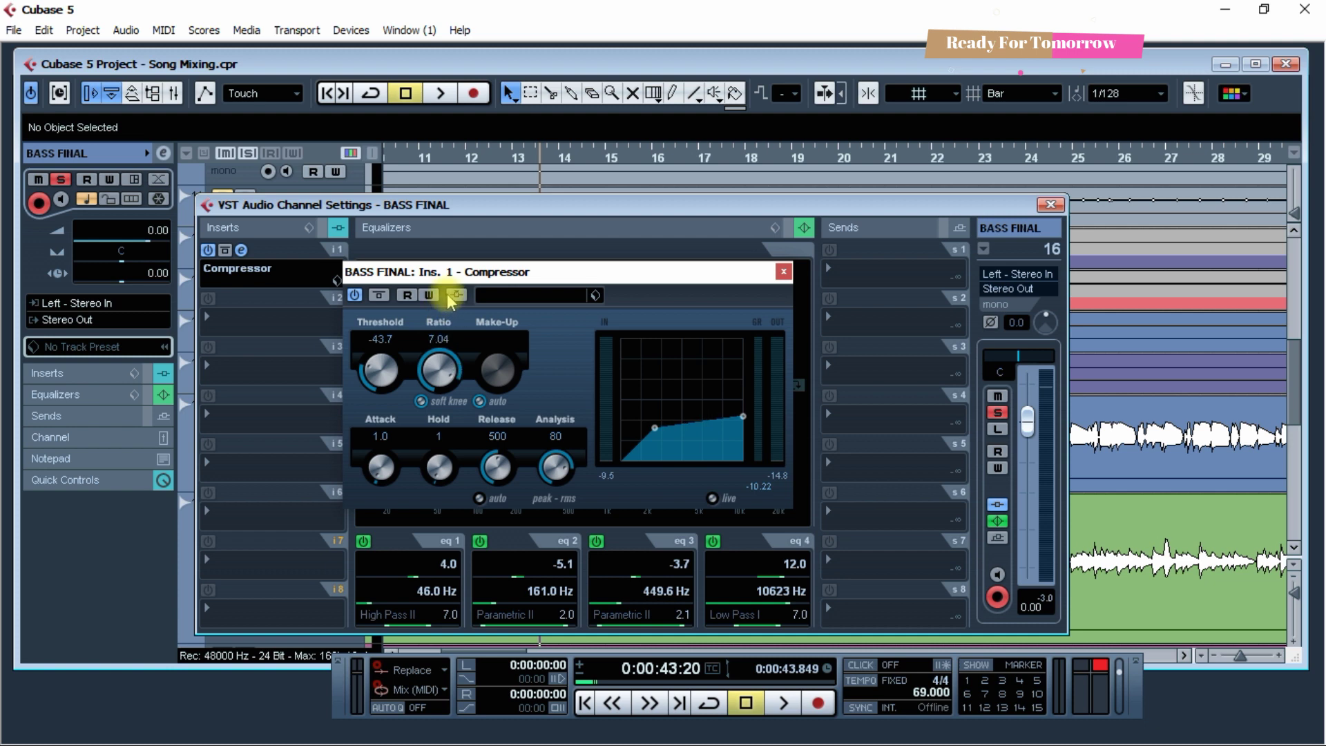
pyautogui.moveTo(447, 294); pyautogui.dragTo(452, 358)
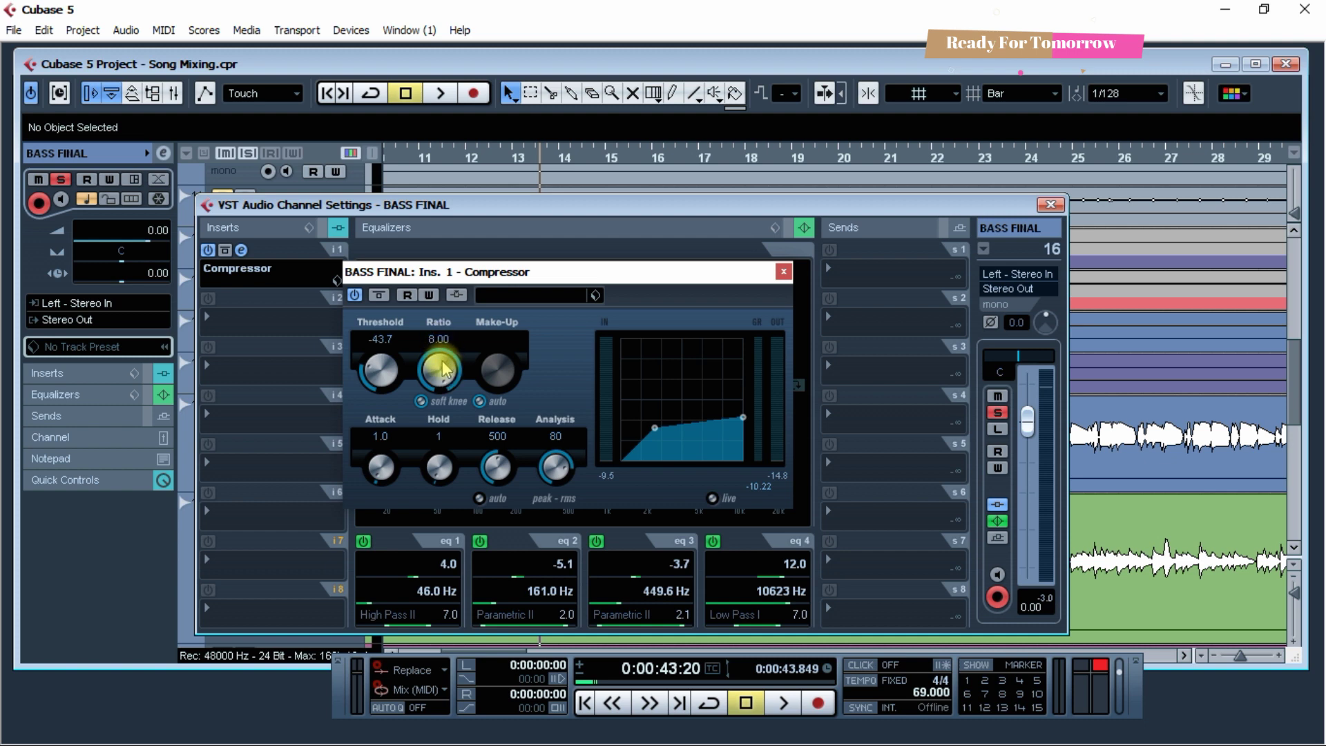
pyautogui.moveTo(380, 369); pyautogui.dragTo(383, 382)
pyautogui.press('space')
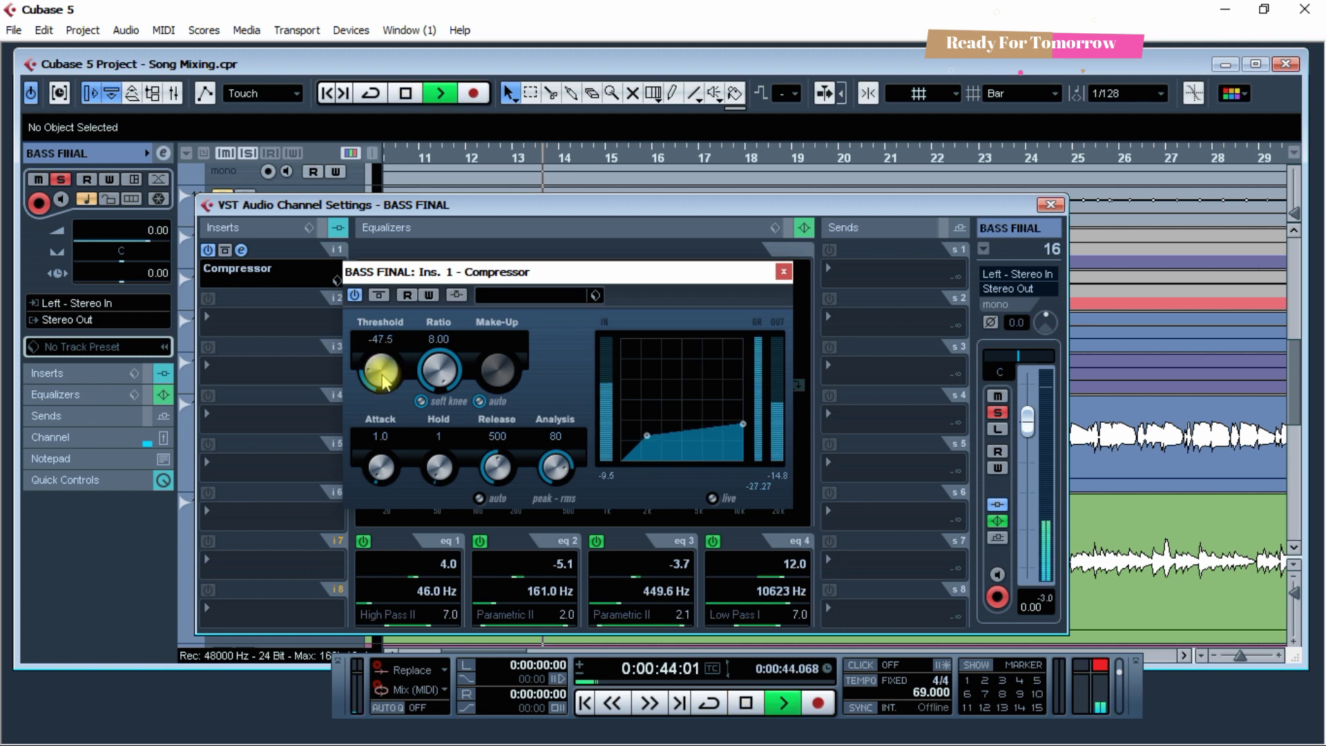
pyautogui.moveTo(383, 382); pyautogui.dragTo(382, 376)
pyautogui.press('space')
# - Set the compressor's attack to 23.8, release to 668 and make-up gain to 14.5, auditioning the bass
pyautogui.moveTo(379, 464)
pyautogui.mouseDown()
pyautogui.moveTo(375, 429)
pyautogui.moveTo(384, 442)
pyautogui.mouseUp()
pyautogui.press('space')
pyautogui.moveTo(498, 464); pyautogui.dragTo(502, 406)
pyautogui.click(498, 402)
pyautogui.press('space')
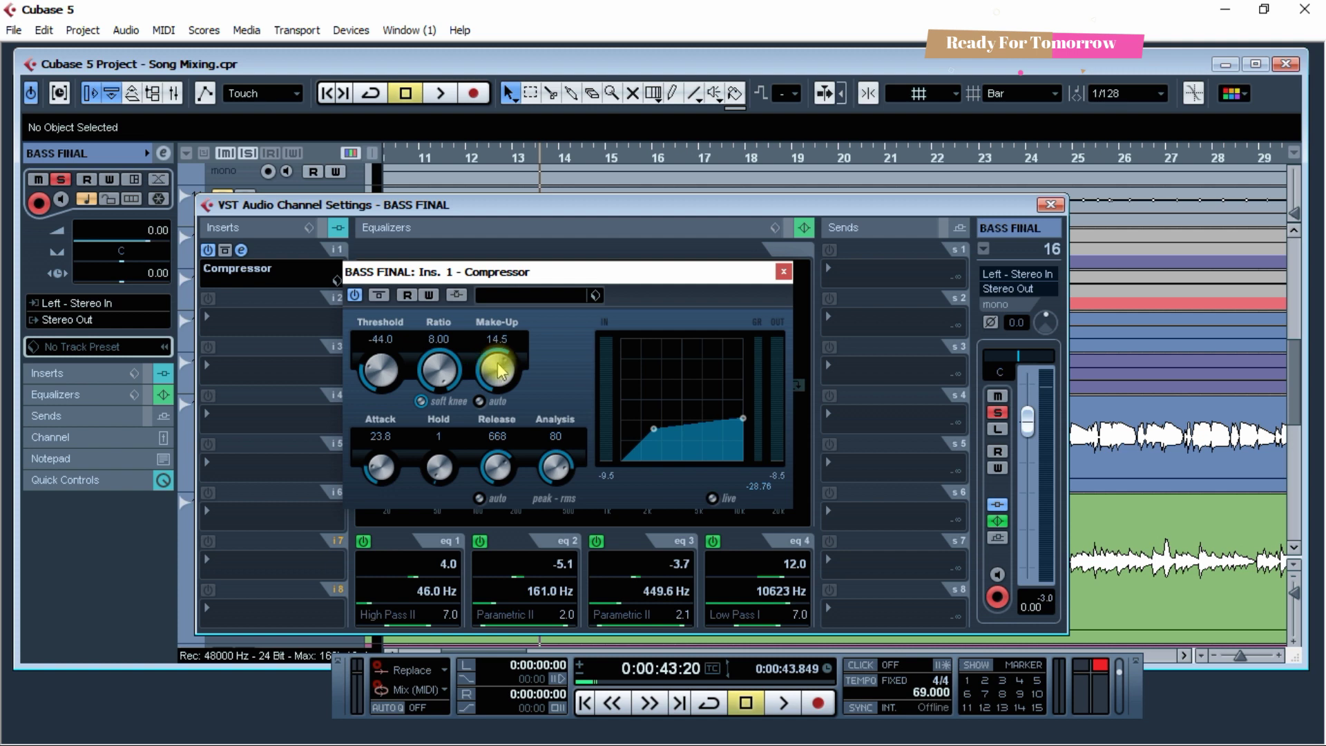
# - Refine the compressor during playback with a threshold of -41.6 and a make-up gain of 15.3
pyautogui.press('space')
pyautogui.moveTo(498, 371); pyautogui.dragTo(504, 376)
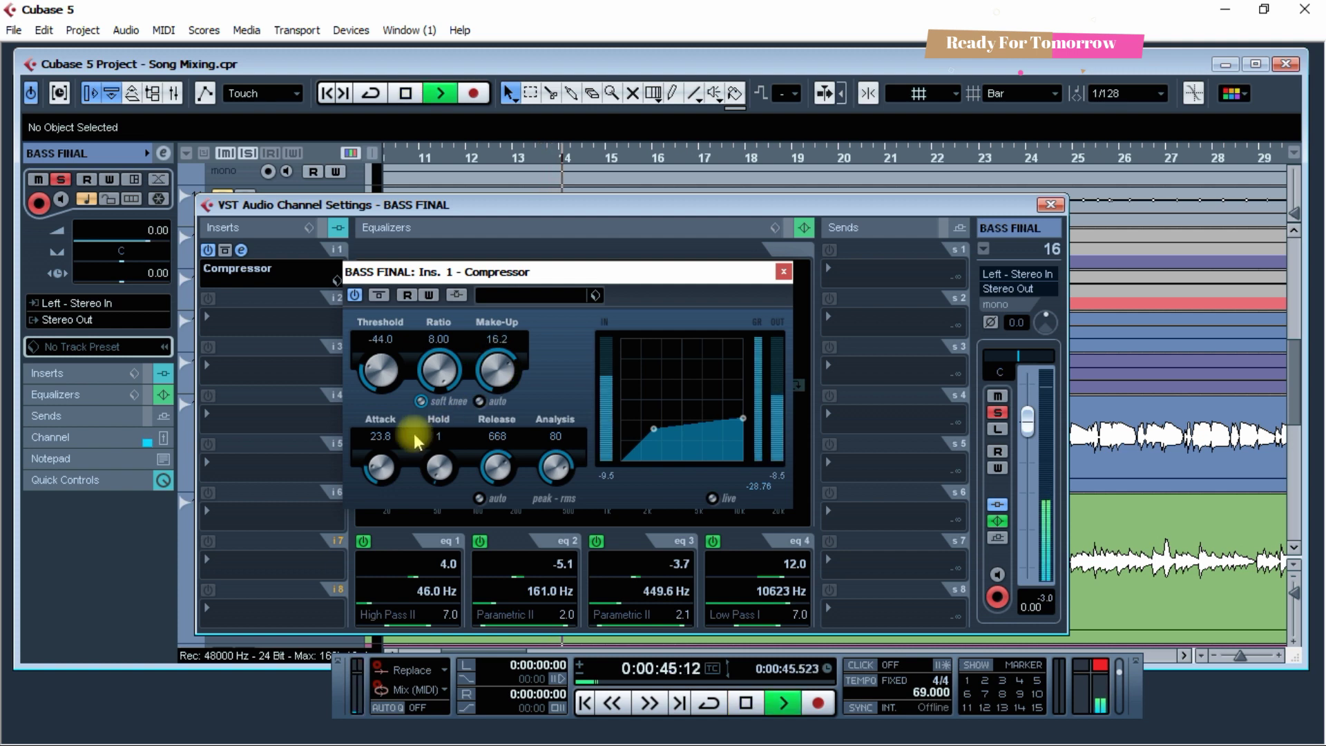
pyautogui.moveTo(382, 381); pyautogui.dragTo(384, 375)
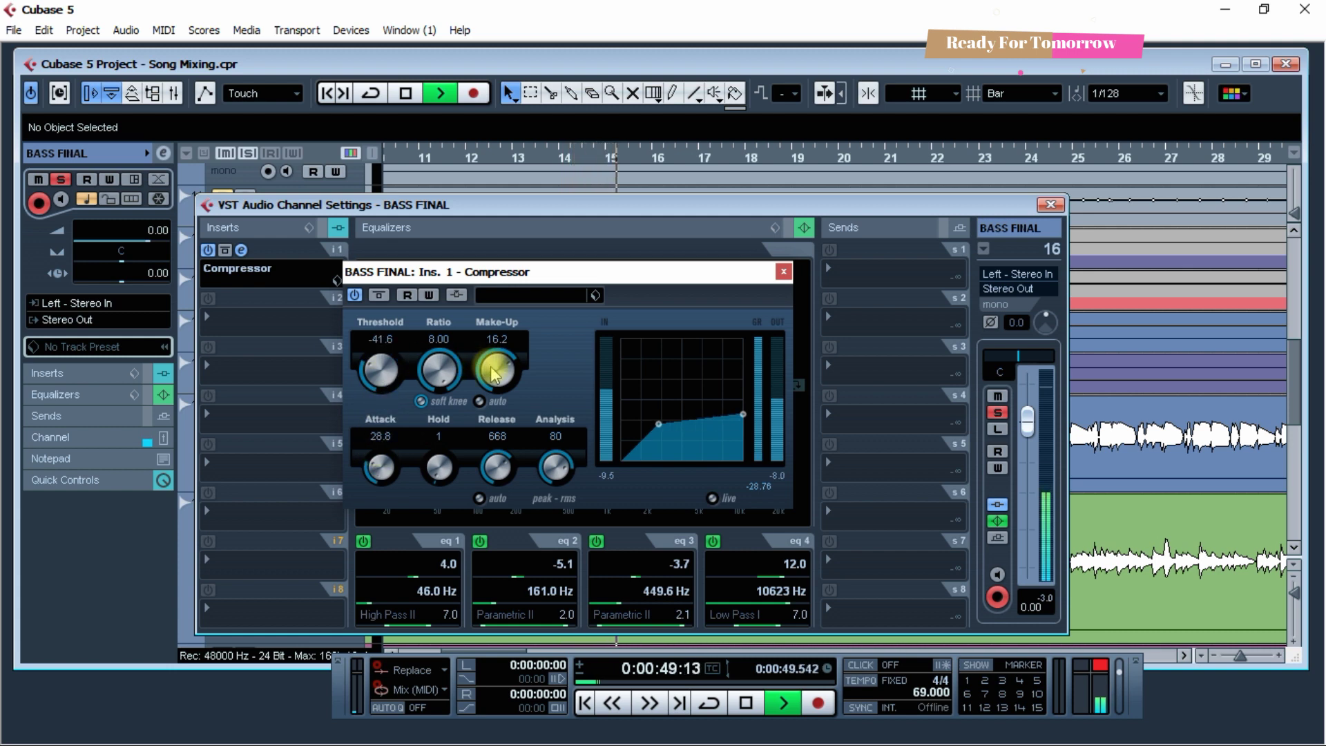
pyautogui.moveTo(491, 379); pyautogui.dragTo(497, 370)
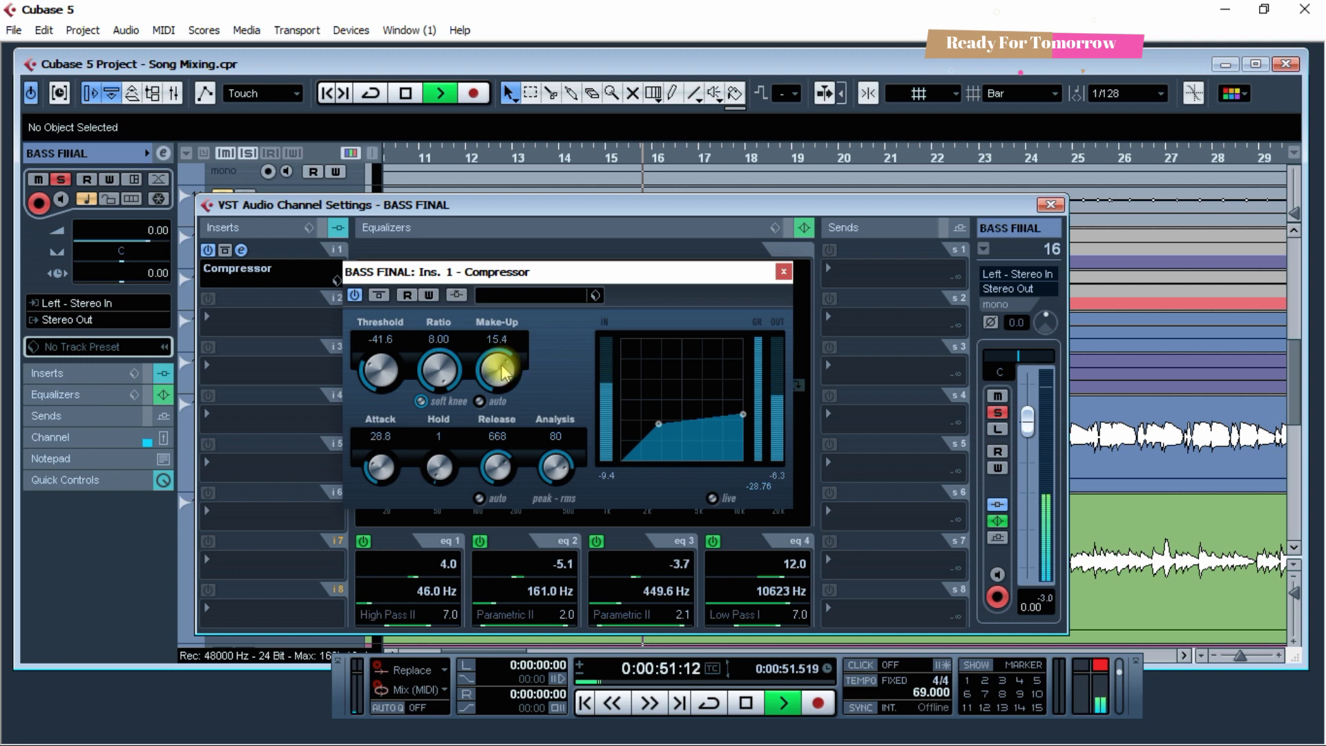
pyautogui.press('space')
# - Set the compressor's attack to 20.8 and, after trying a release of 10, its release to 639
pyautogui.moveTo(380, 464); pyautogui.dragTo(382, 476)
pyautogui.press('space')
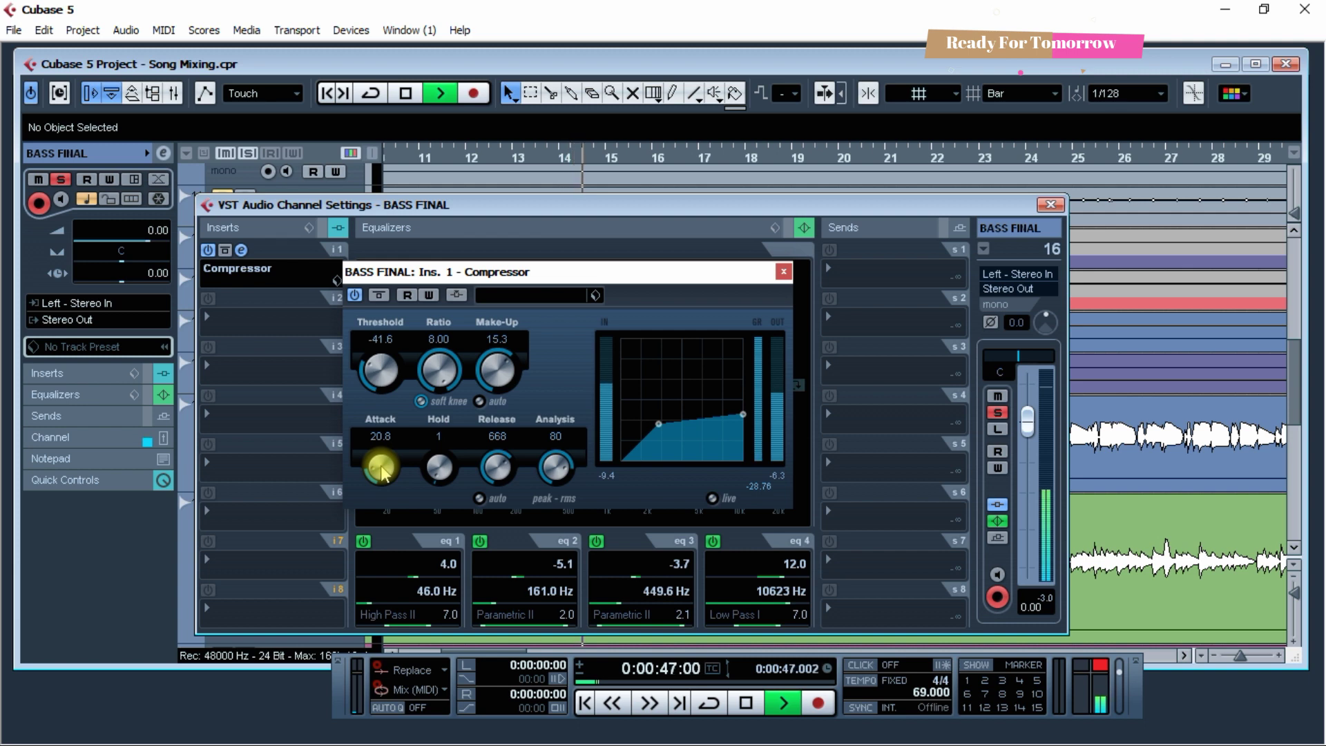
pyautogui.moveTo(497, 457); pyautogui.dragTo(488, 628)
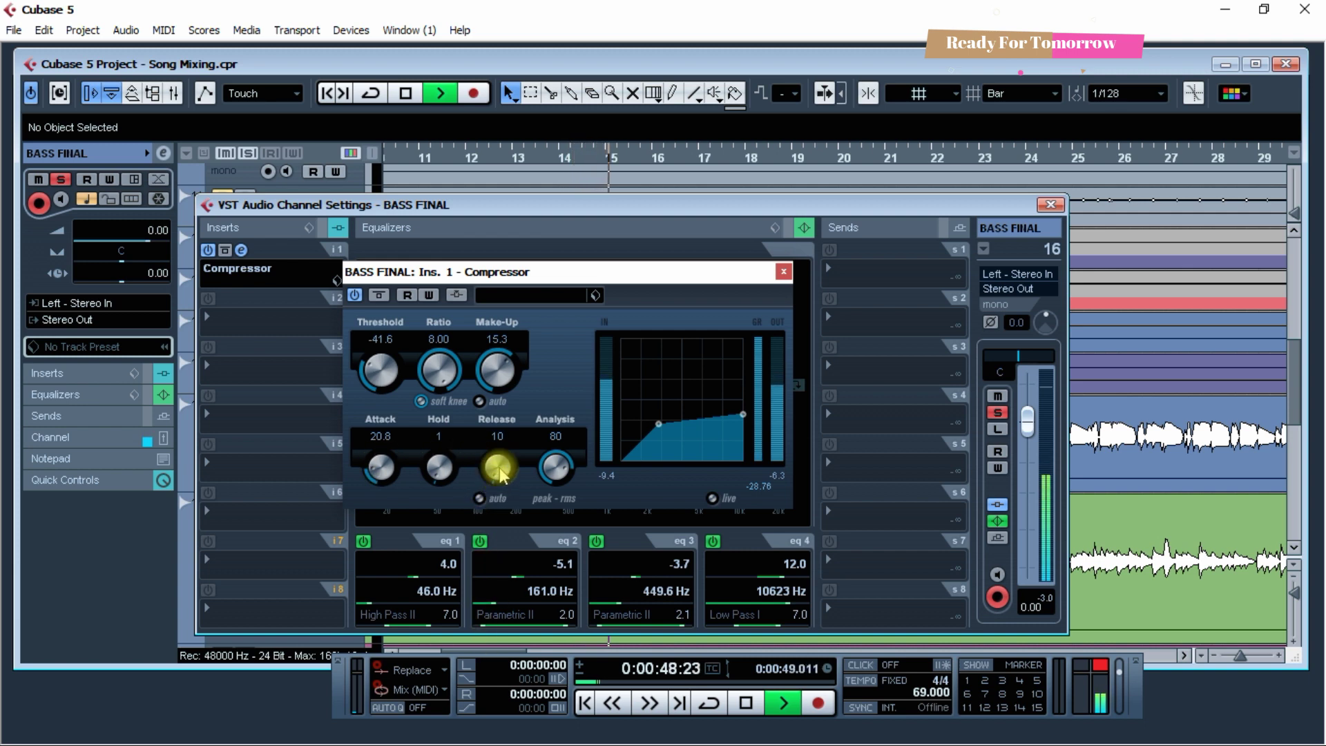
pyautogui.scroll(5, 507, 468)
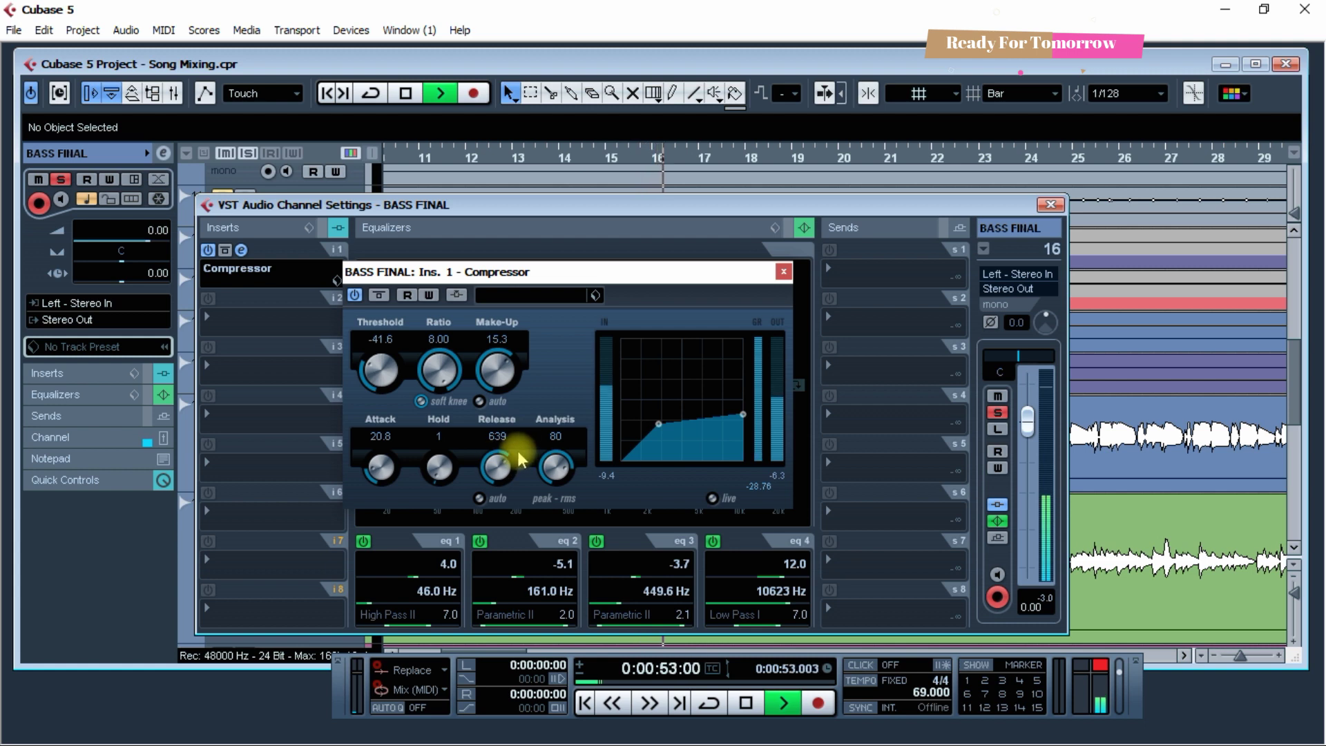
# - Set the compressor's ratio to 7.98, and unsolo BASS FINAL while closing its compressor and channel settings
pyautogui.scroll(-1, 452, 378)
pyautogui.scroll(1, 452, 378)
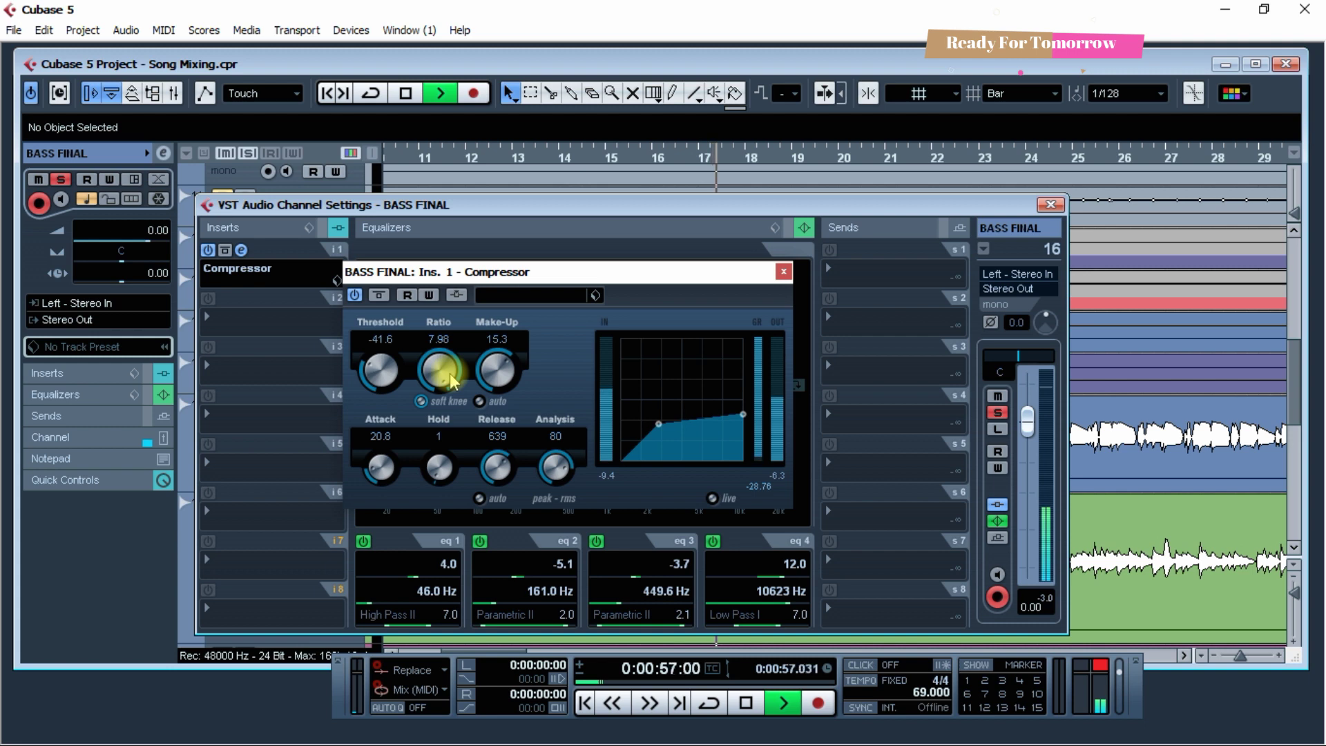
pyautogui.click(420, 401)
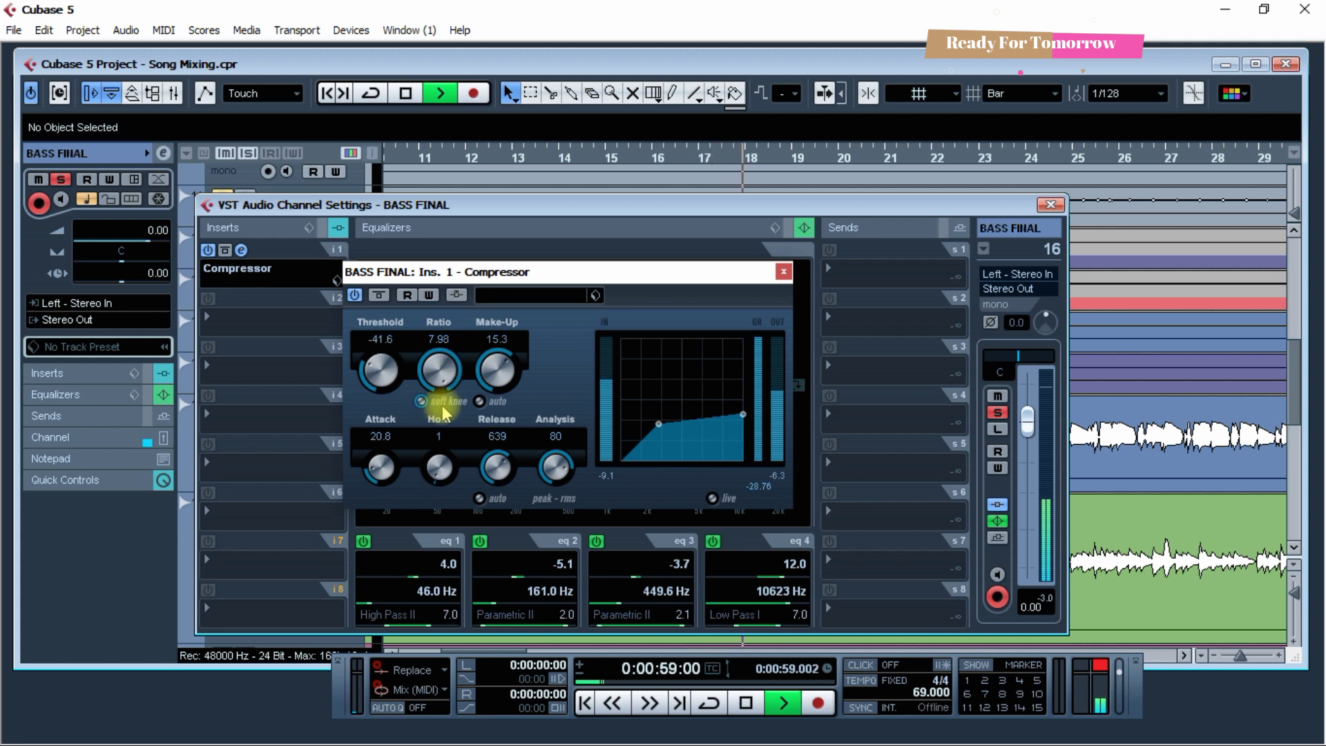
pyautogui.press('space')
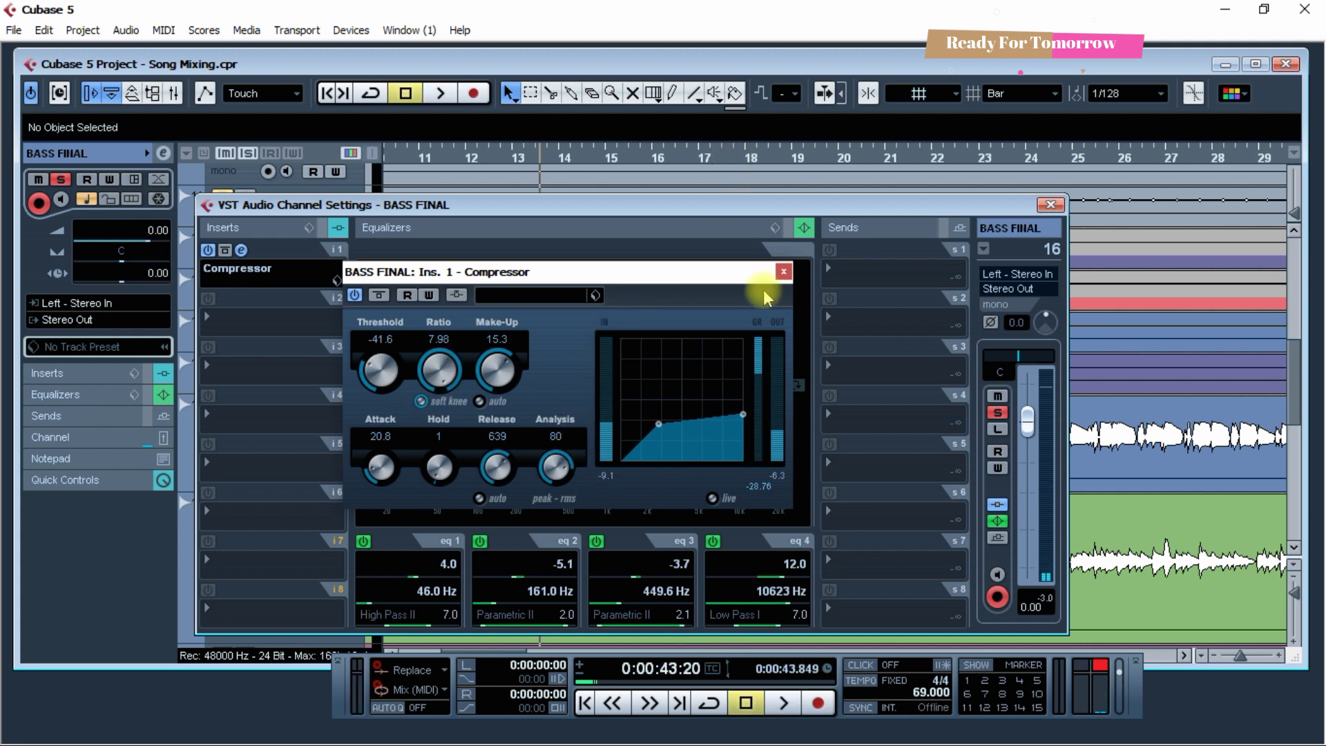
pyautogui.click(784, 272)
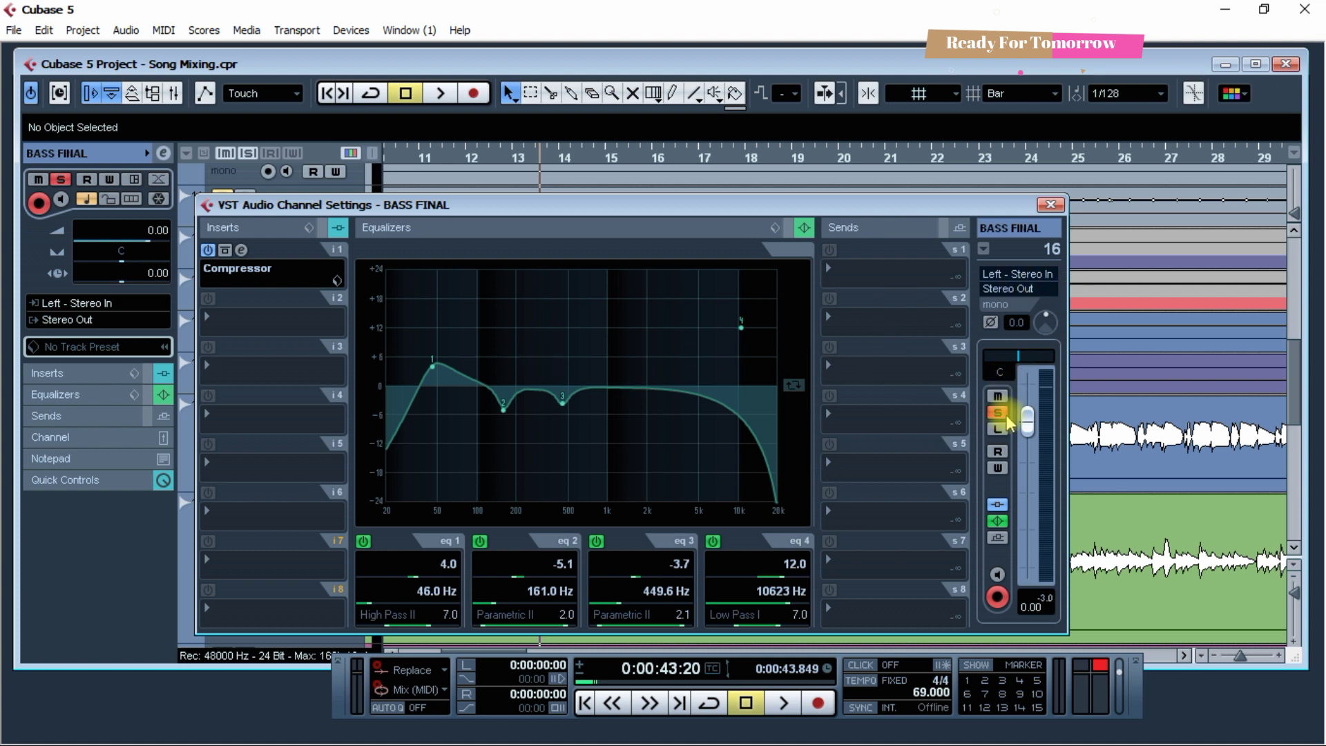
pyautogui.click(1051, 204)
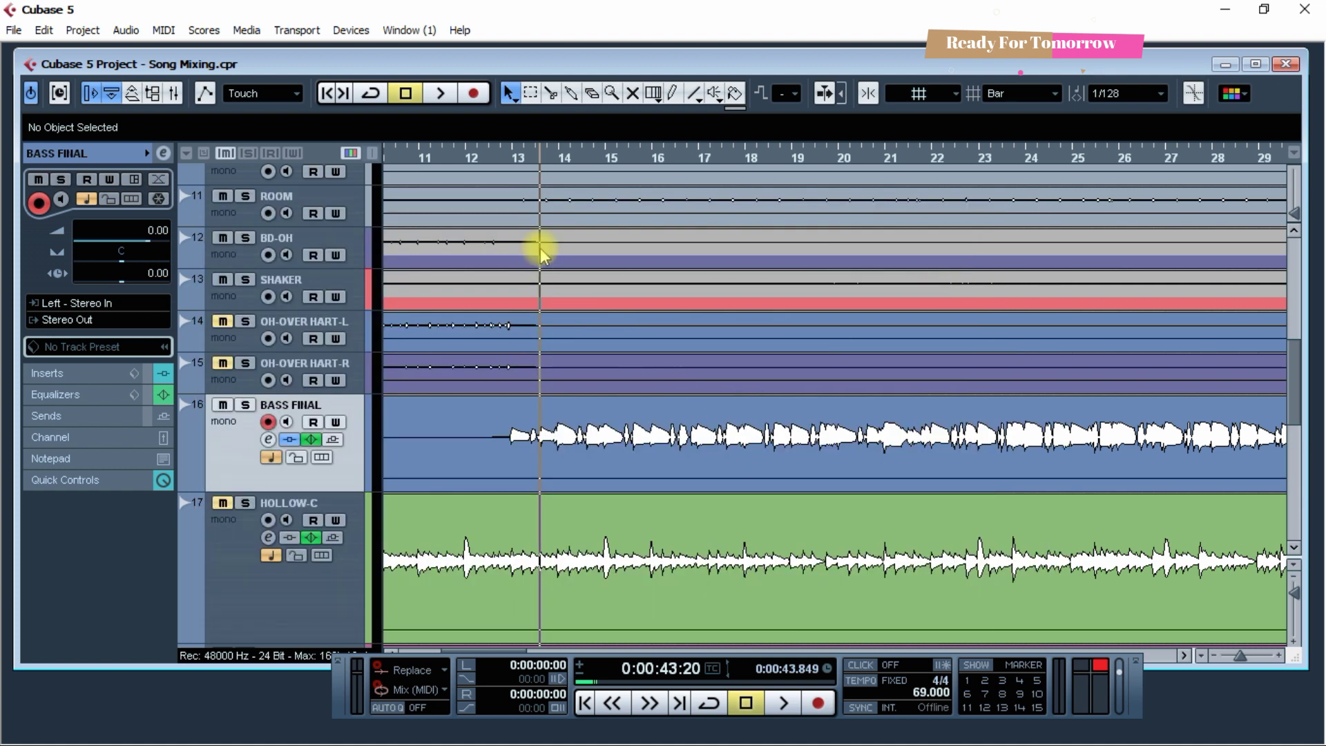
# - Play the full mix from just before bar 13 and lower the BASS FINAL volume to -0.83
pyautogui.click(518, 153)
pyautogui.click(488, 153)
pyautogui.press('space')
pyautogui.scroll(2, 579, 296)
pyautogui.scroll(-2, 580, 298)
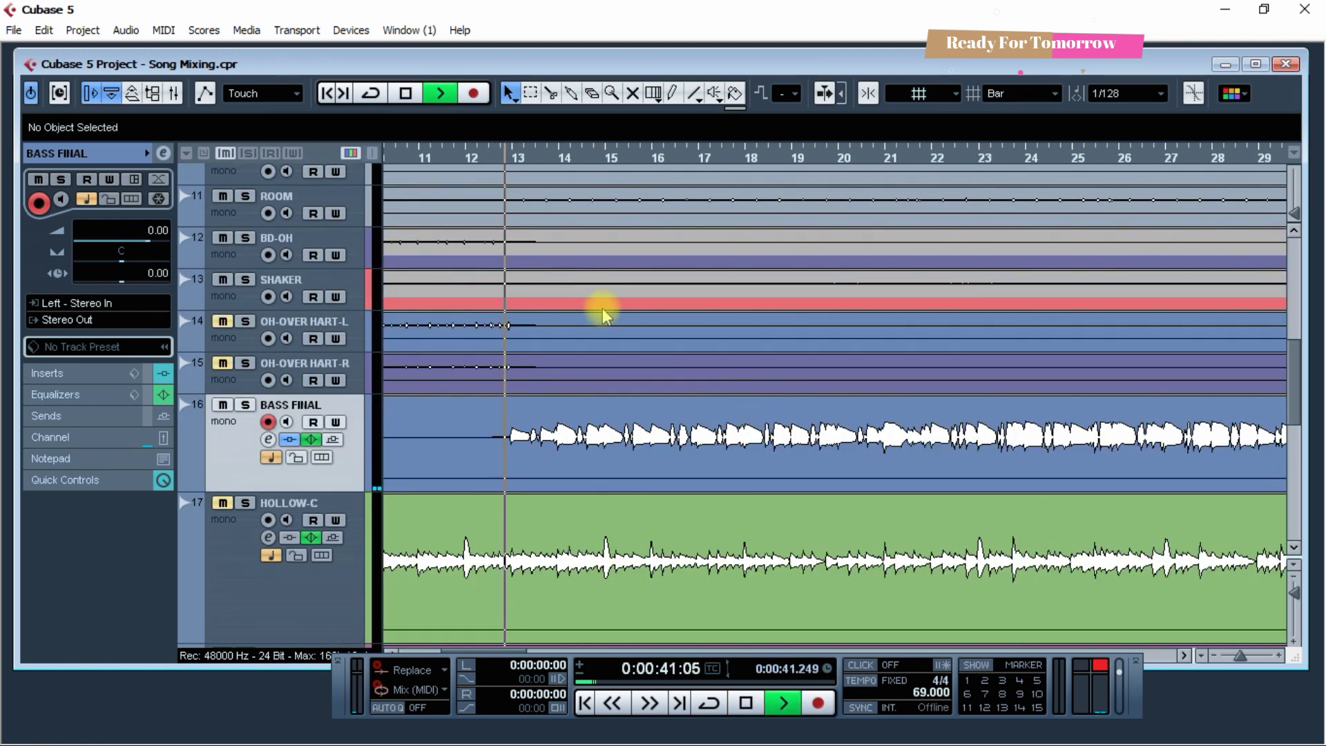
pyautogui.click(151, 239)
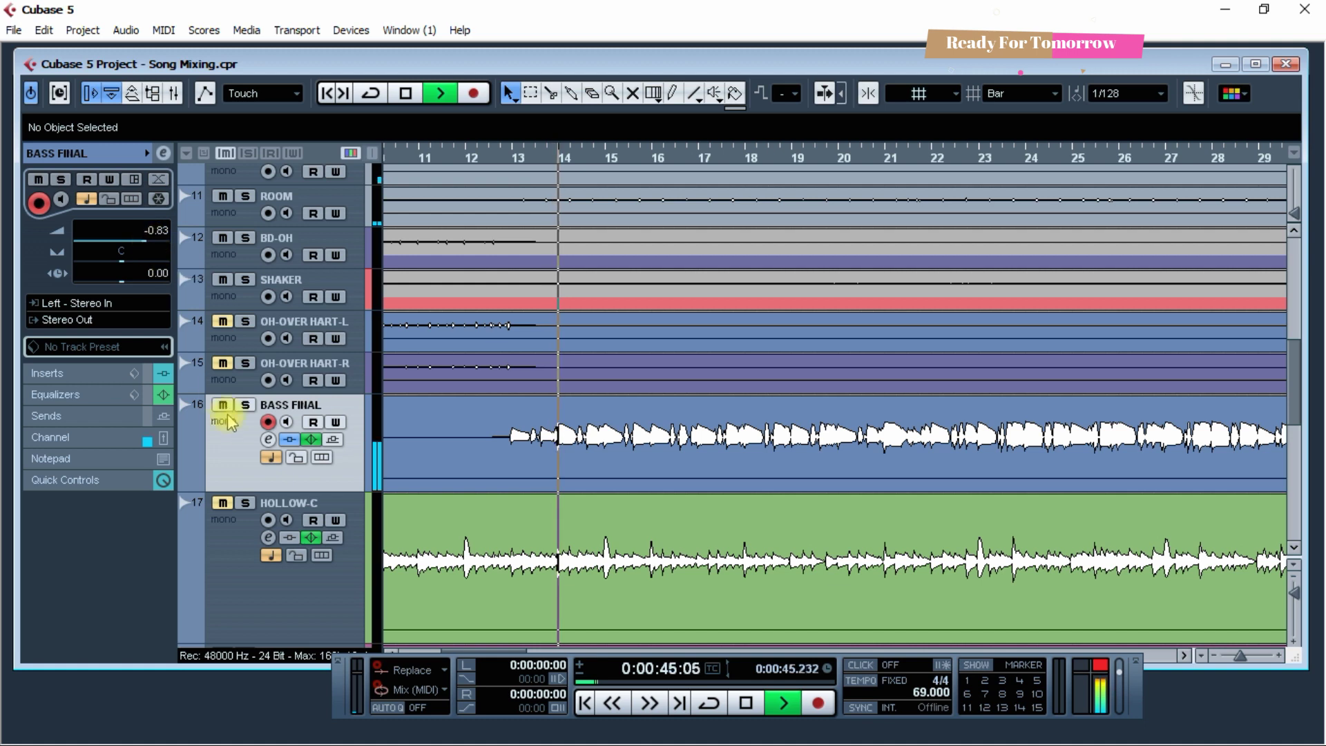
# - Compare the bass in the mix with the BASS FINAL Compressor insert switched off, and switch it back on
pyautogui.click(267, 439)
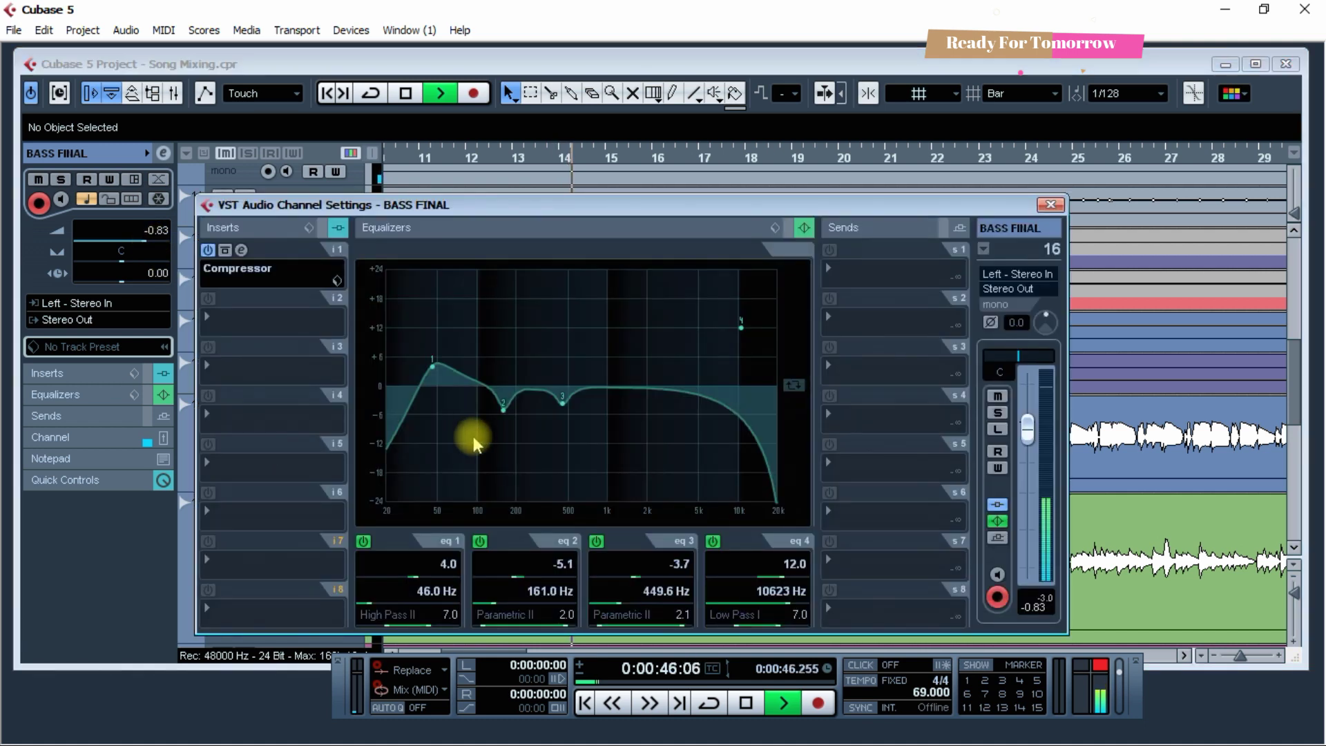
pyautogui.press('space')
pyautogui.click(207, 250)
pyautogui.press('space')
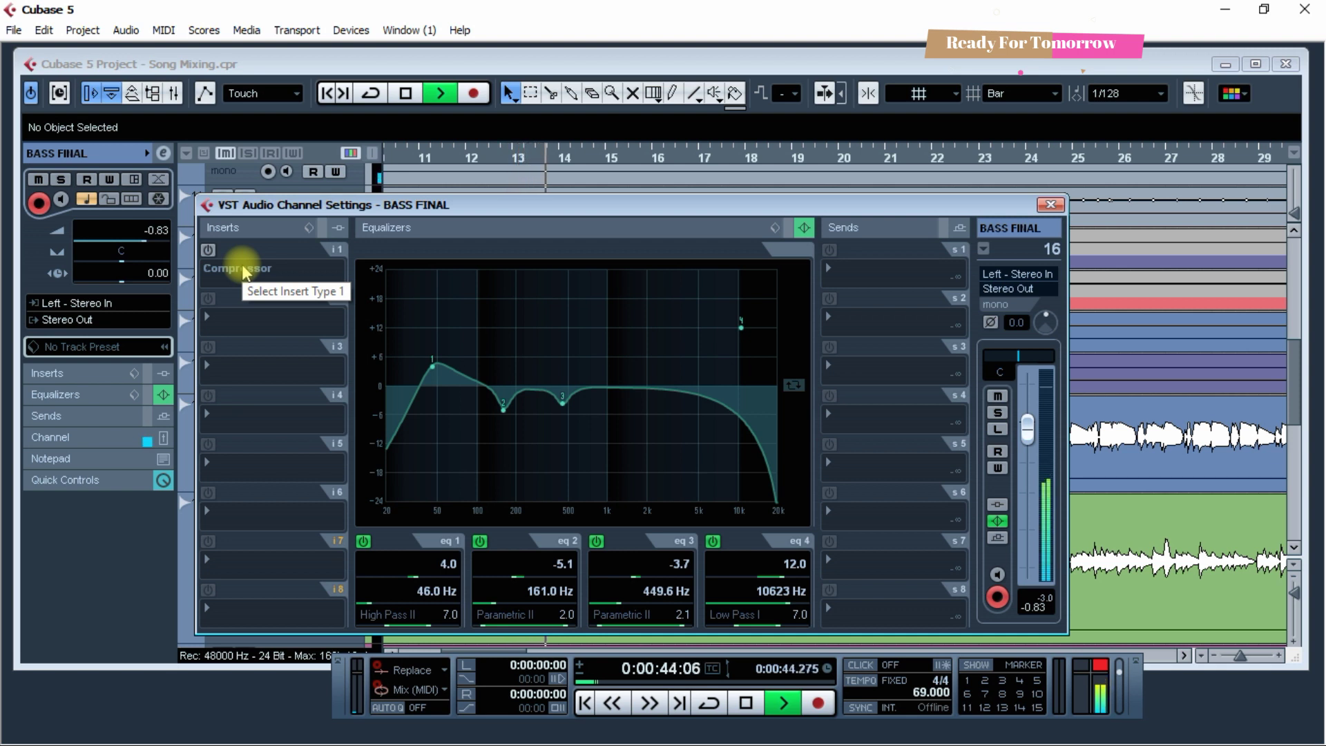
pyautogui.press('space')
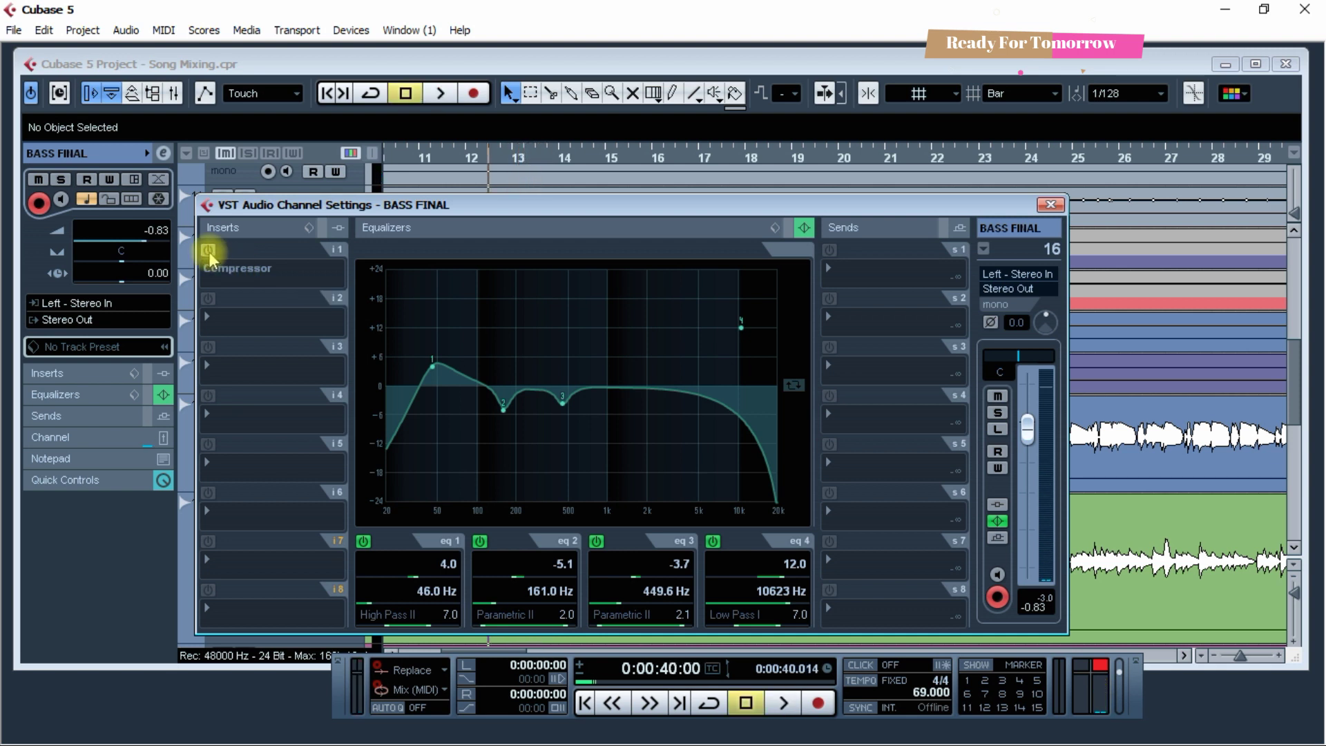
pyautogui.click(208, 250)
# - Reopen the BASS FINAL compressor and set its threshold to -42.1 while the mix plays
pyautogui.click(240, 250)
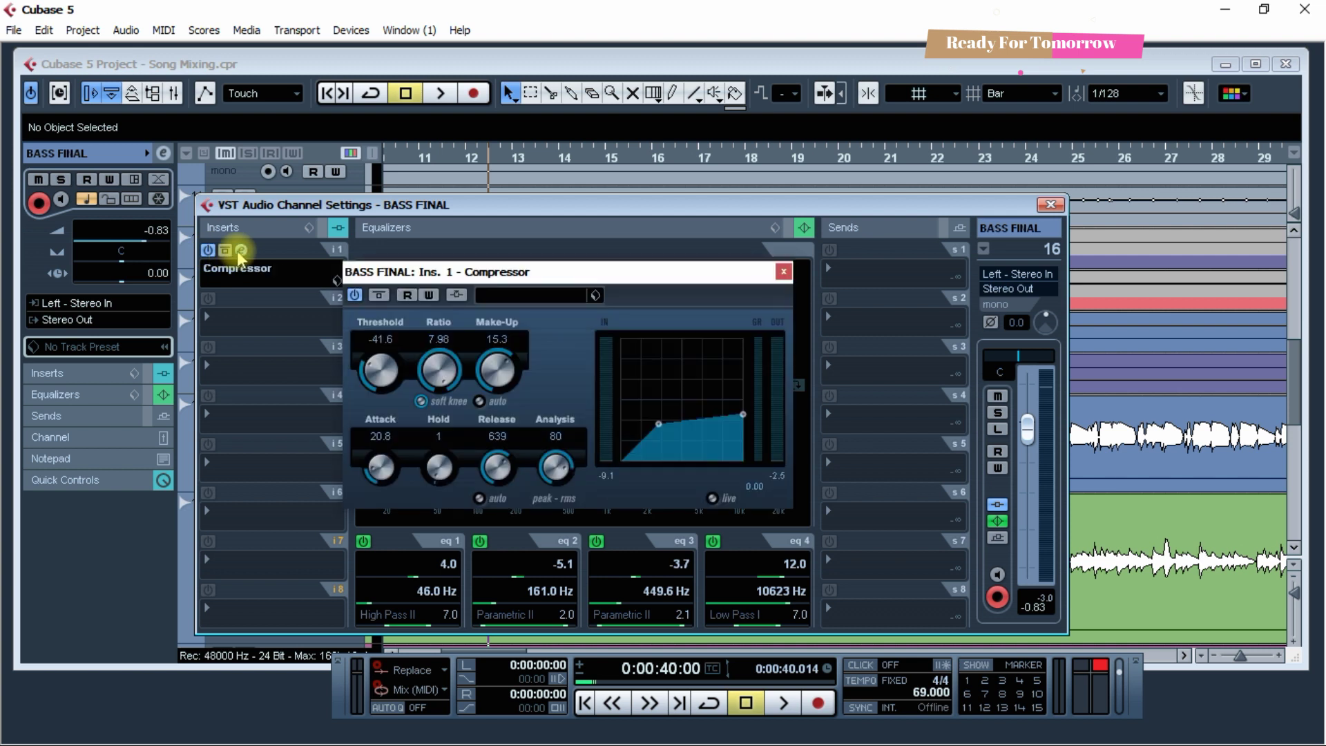
pyautogui.moveTo(417, 275); pyautogui.dragTo(408, 279)
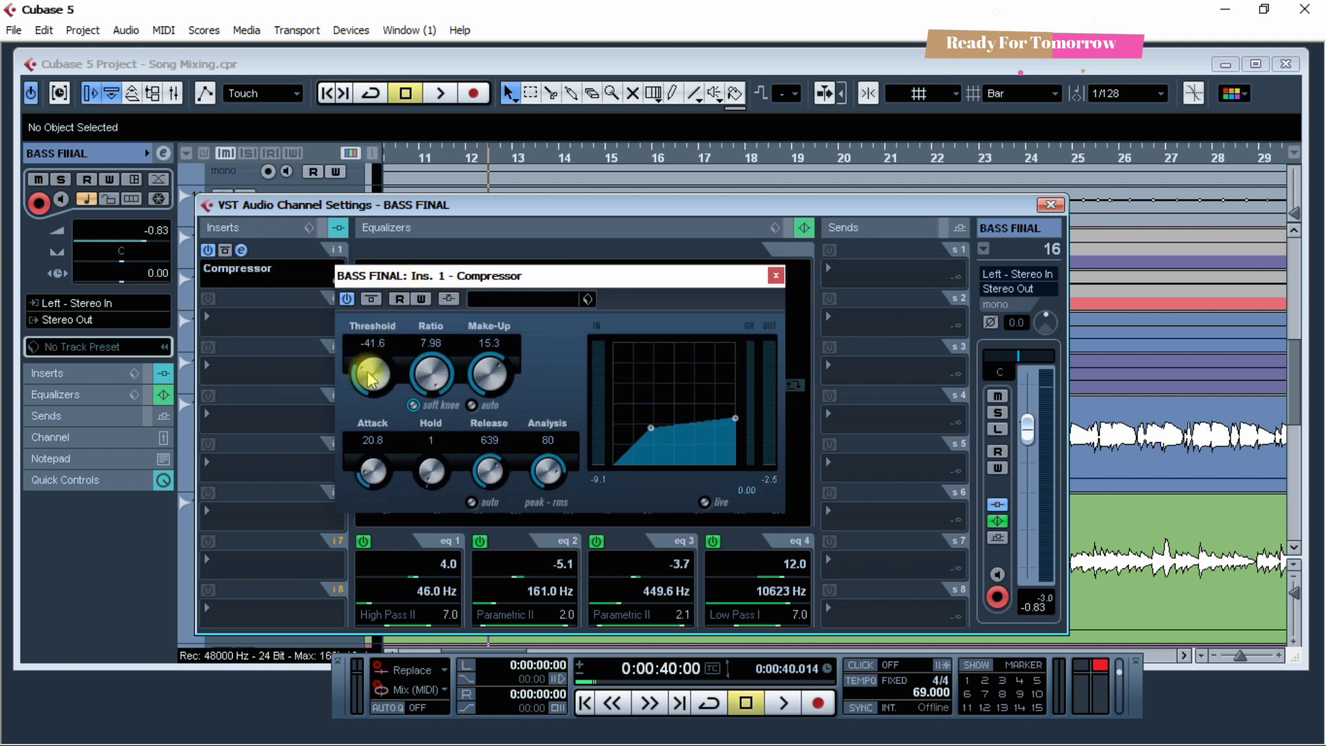
pyautogui.press('space')
pyautogui.scroll(-1, 370, 378)
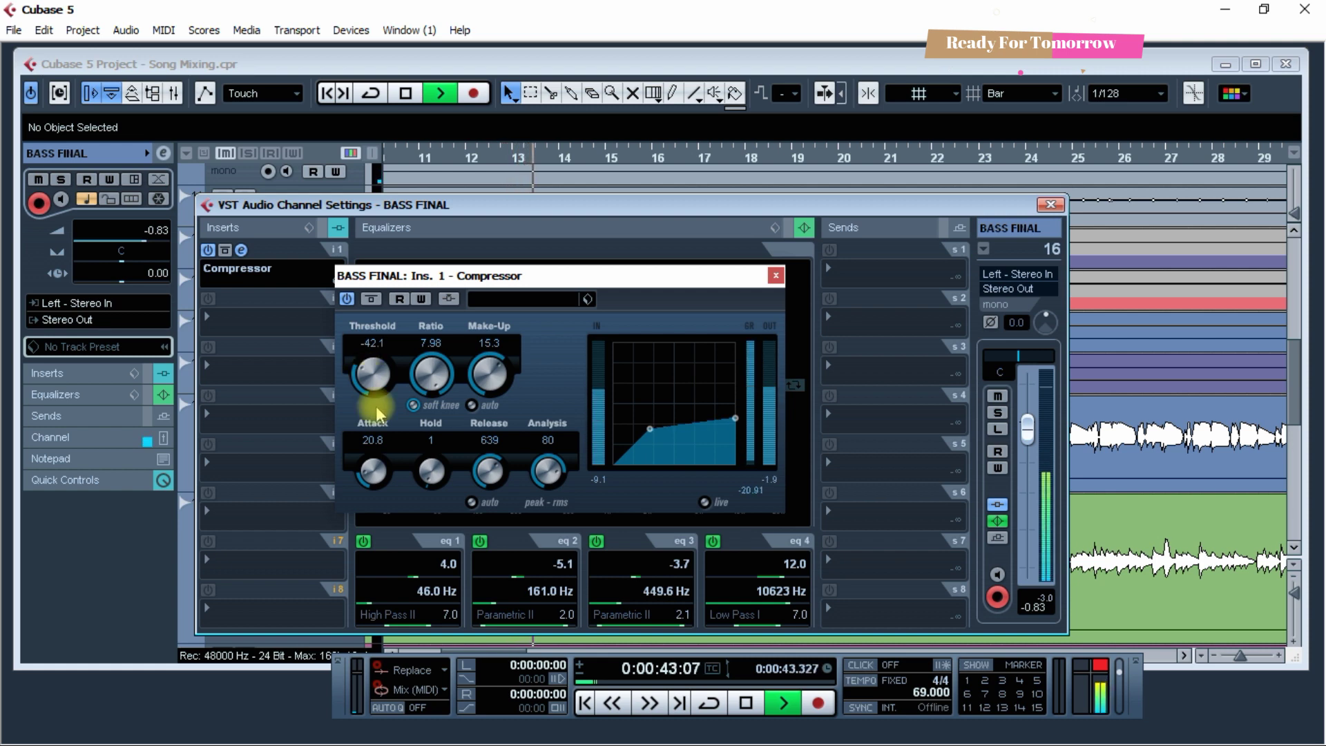
# - Set the compressor's attack to 1.3 and release to 540, and close the bass channel's settings
pyautogui.moveTo(379, 473)
pyautogui.mouseDown()
pyautogui.moveTo(384, 513)
pyautogui.moveTo(370, 437)
pyautogui.moveTo(385, 474)
pyautogui.mouseUp()
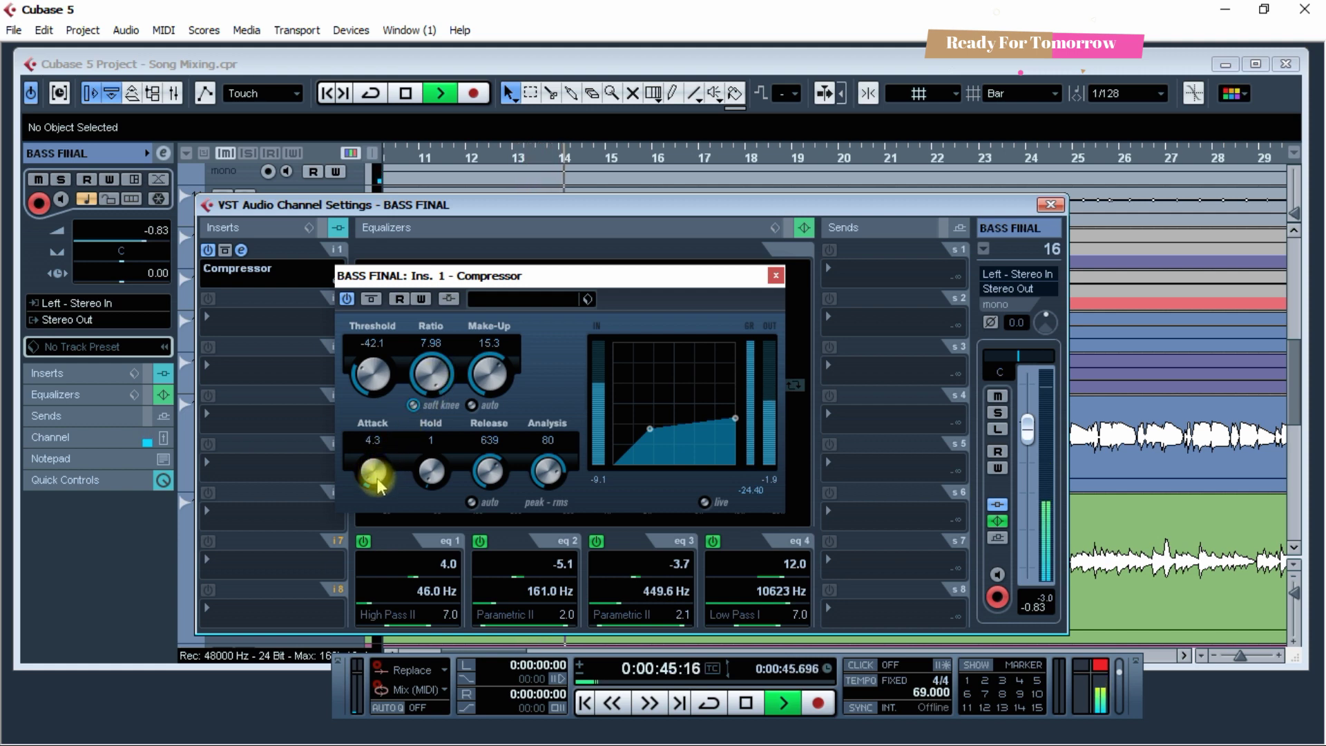
pyautogui.moveTo(380, 482); pyautogui.dragTo(374, 483)
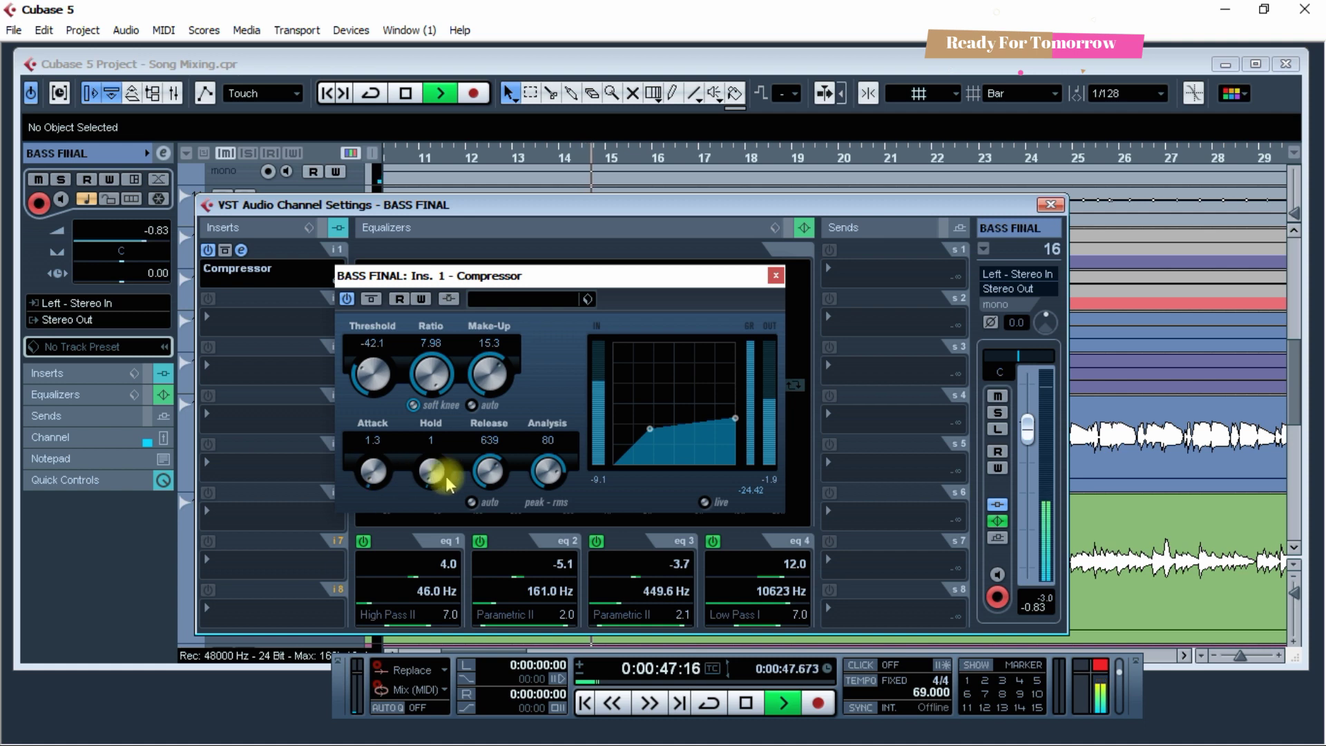
pyautogui.moveTo(482, 482); pyautogui.dragTo(487, 481)
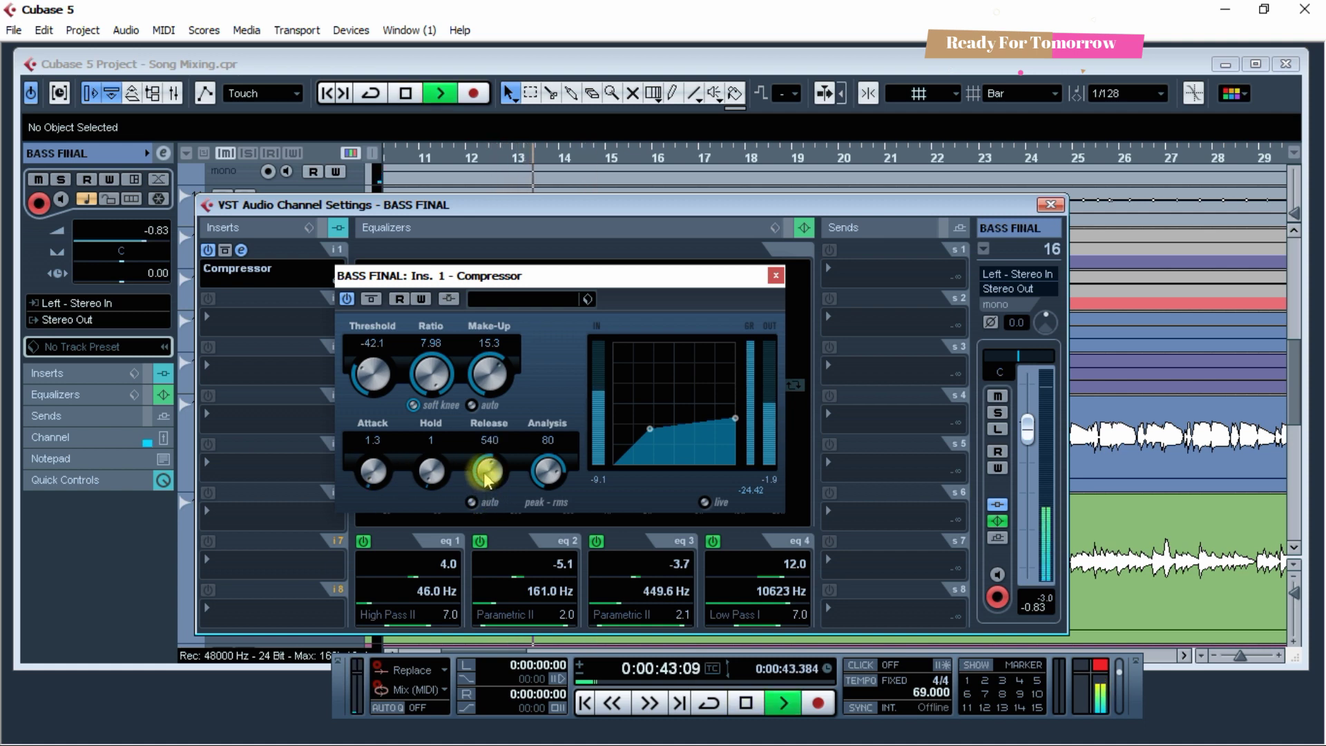
pyautogui.click(775, 276)
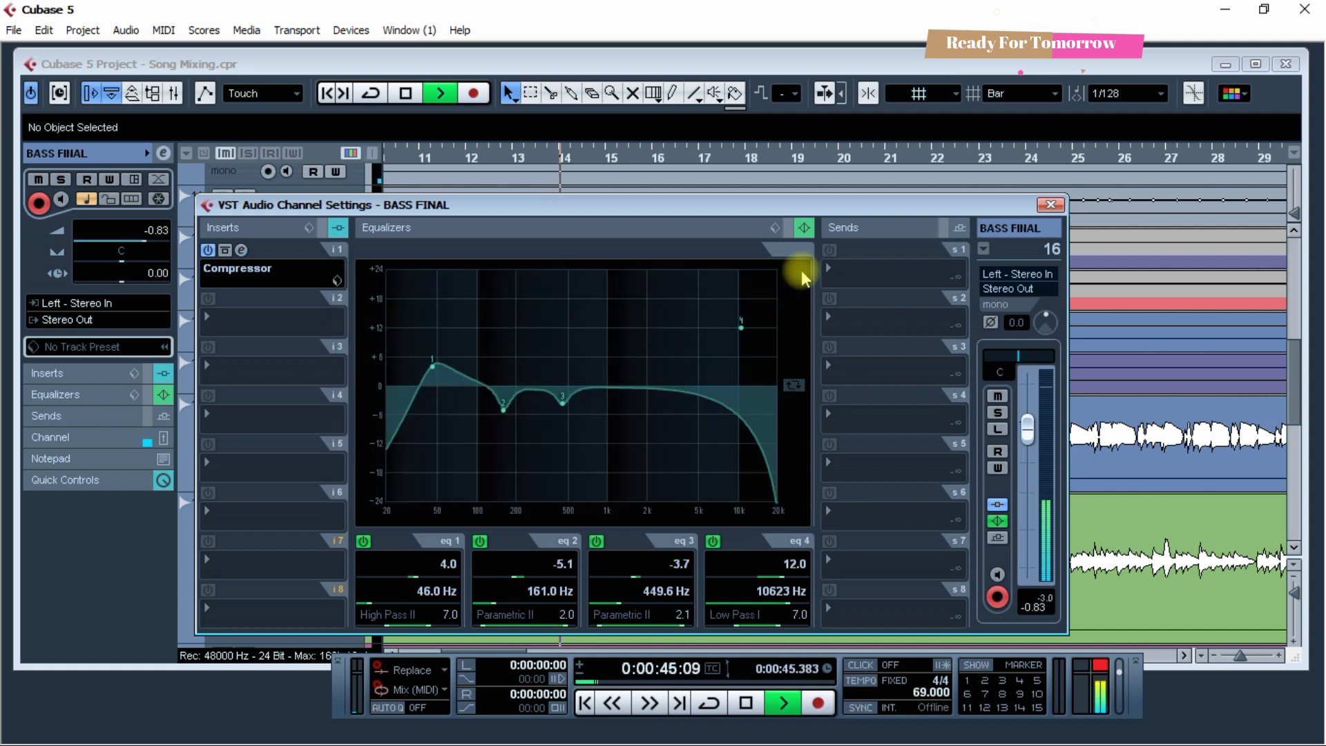
pyautogui.click(1050, 205)
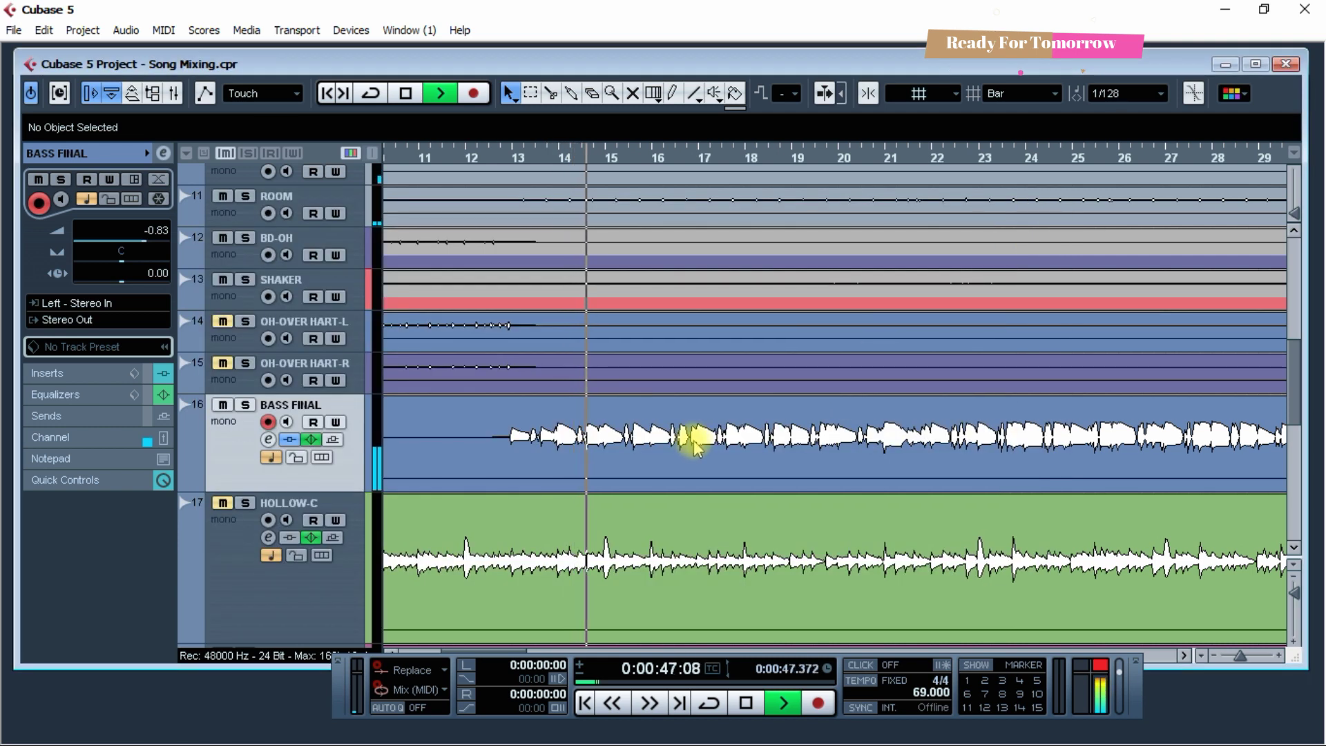
pyautogui.hscroll(-3, 663, 438)
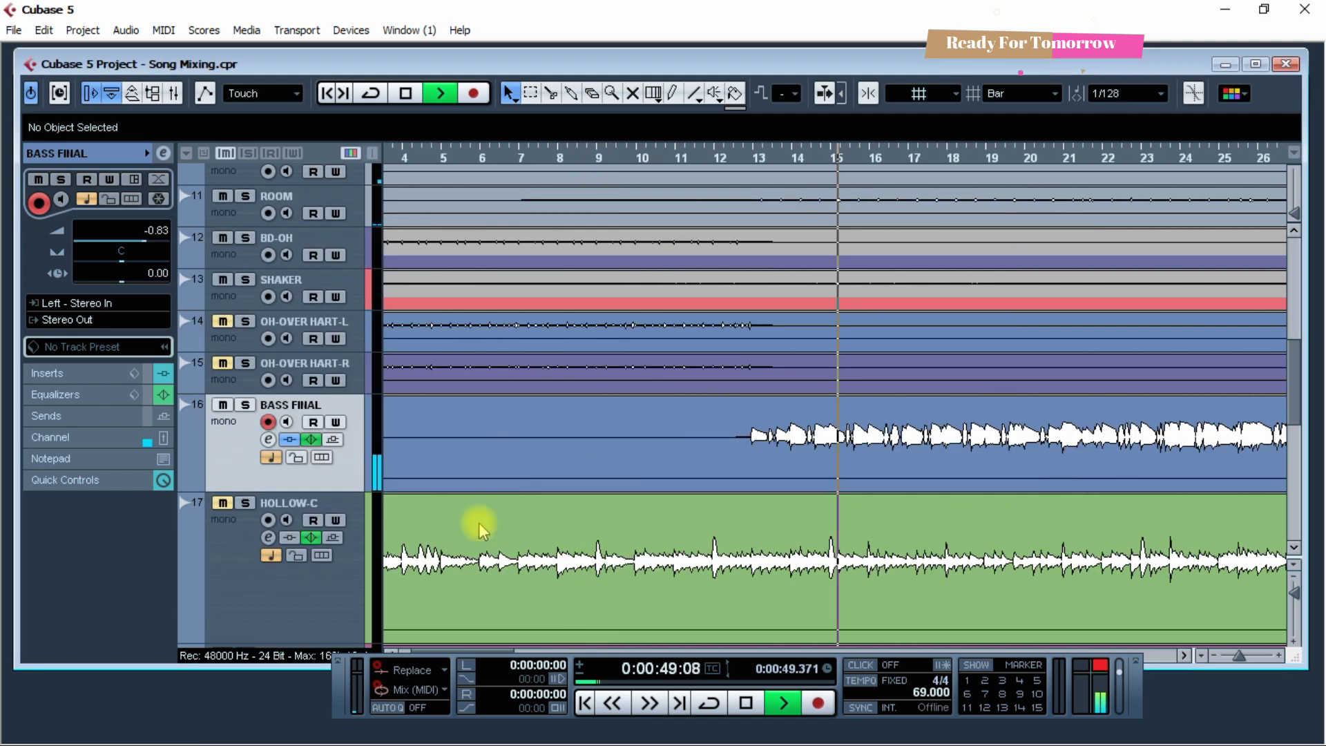
# - Raise the BASS FINAL volume to -0.62 while the full mix plays
pyautogui.press('g')
pyautogui.scroll(2, 148, 260)
pyautogui.scroll(-1, 150, 251)
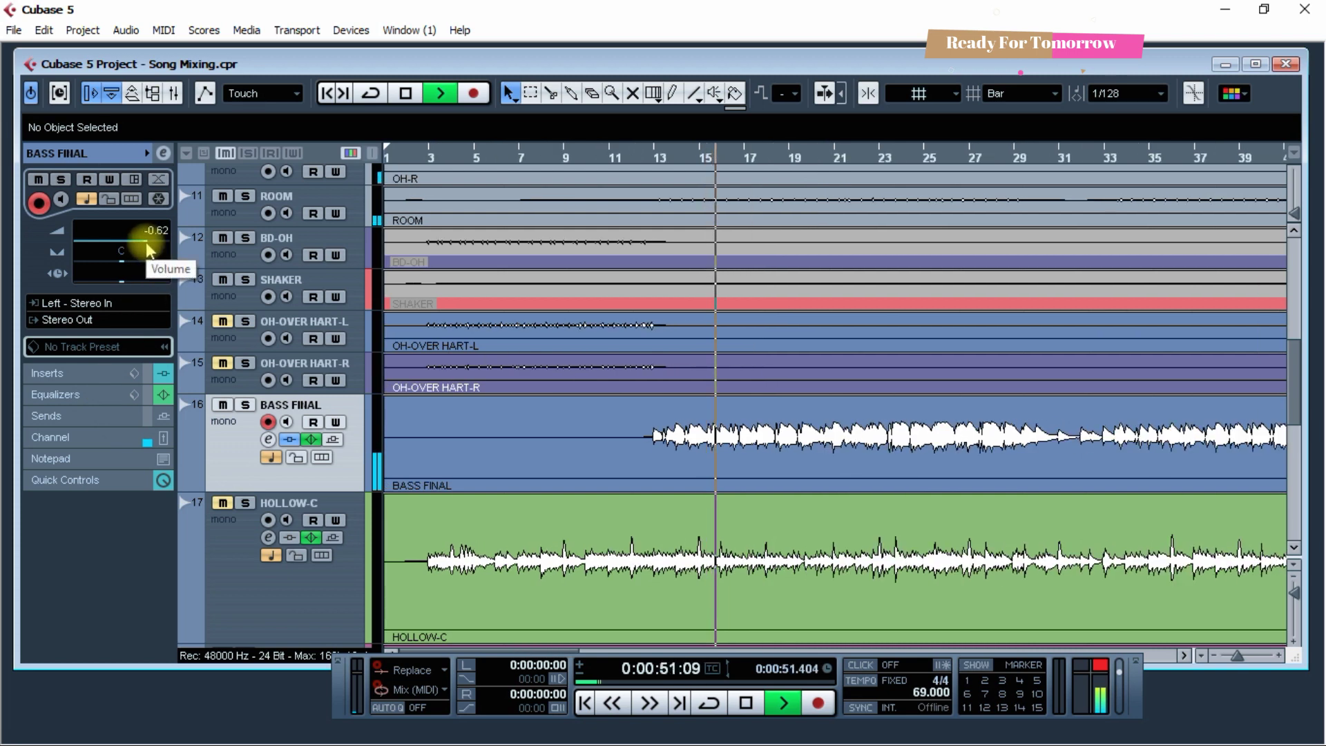
# - Play the mix from about bar 56 to hear how the bass sits in that part of the song
pyautogui.press('g')
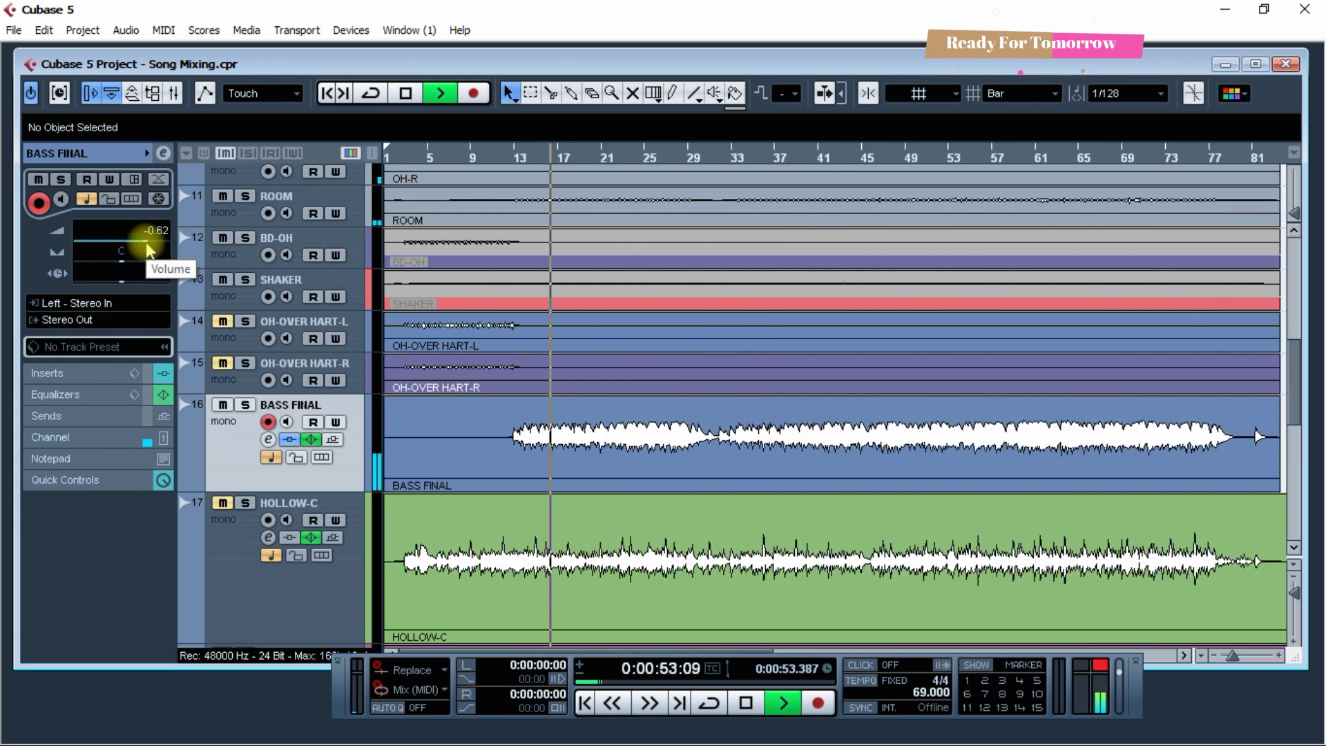
pyautogui.press('g')
pyautogui.press('g')
pyautogui.press('h')
pyautogui.press('h')
pyautogui.press('h')
pyautogui.press('h')
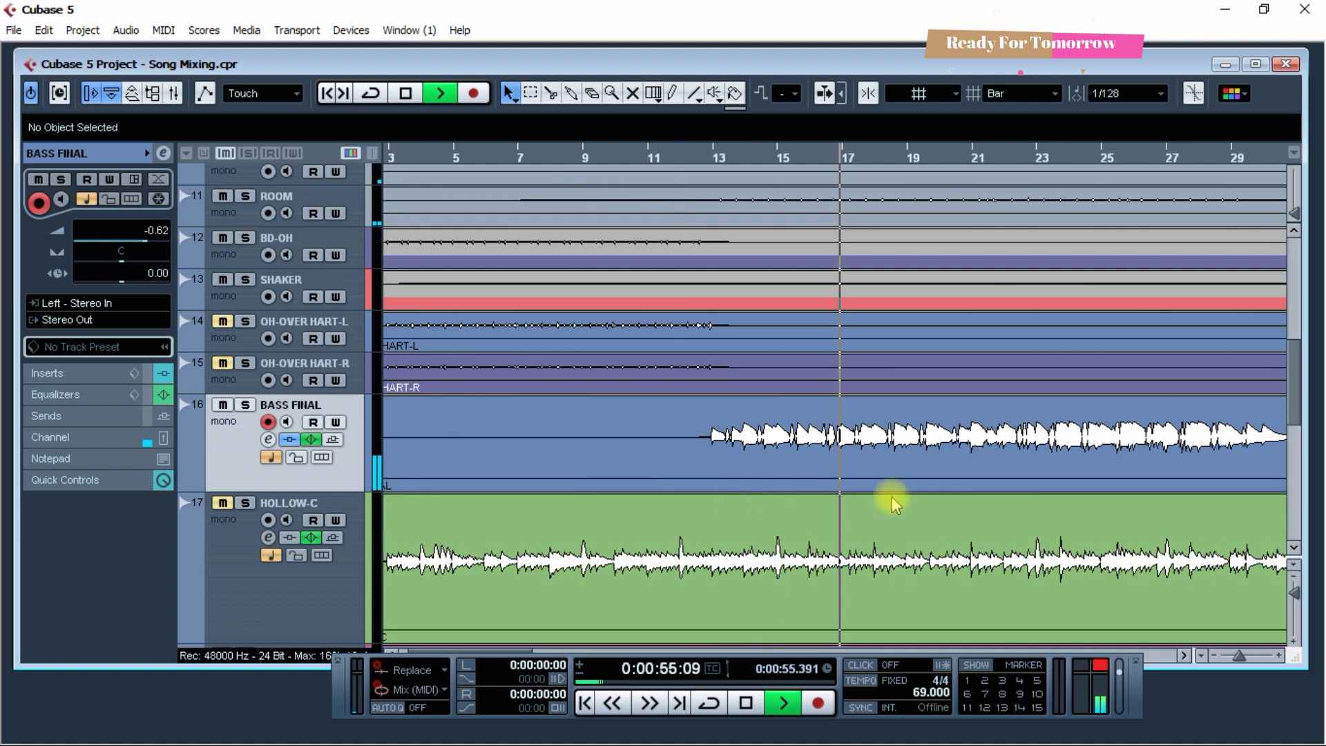
pyautogui.press('g')
pyautogui.press('g')
pyautogui.press('g')
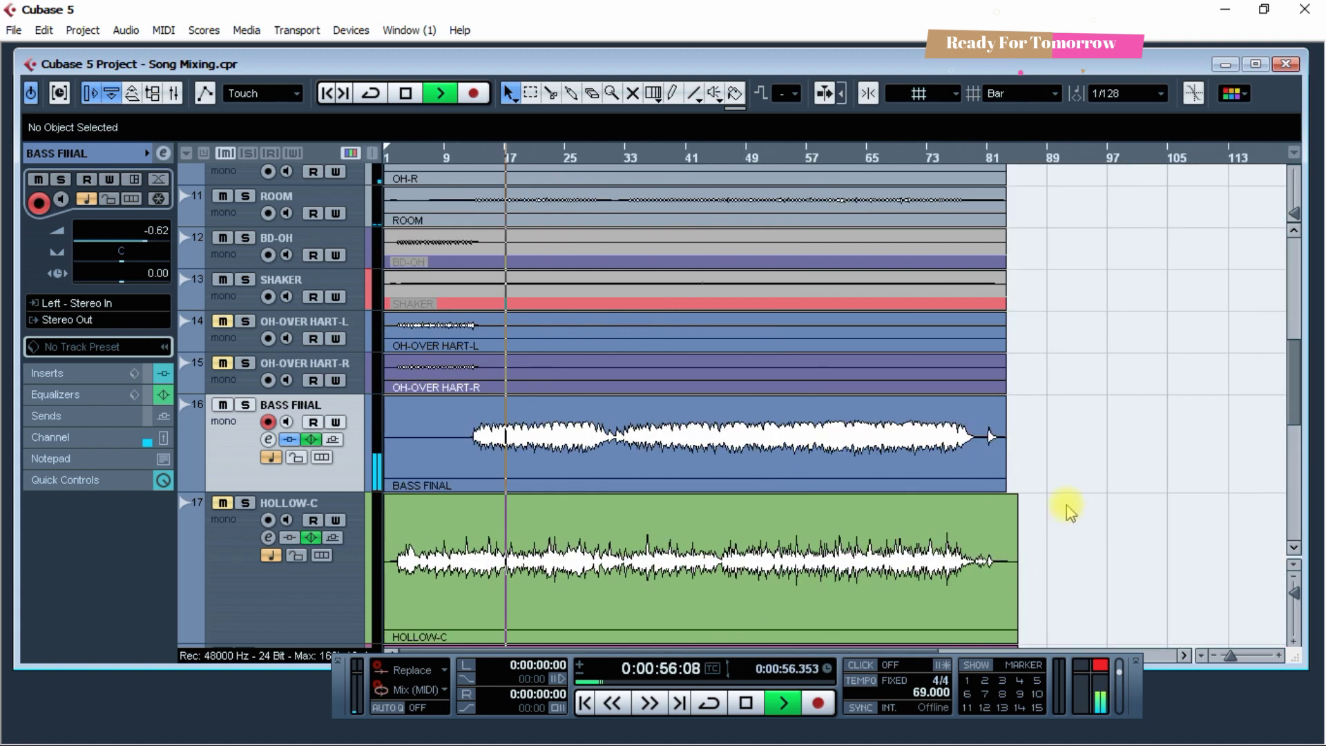
pyautogui.click(799, 147)
pyautogui.press('h')
pyautogui.press('h')
pyautogui.press('h')
pyautogui.press('h')
pyautogui.press('h')
pyautogui.press('h')
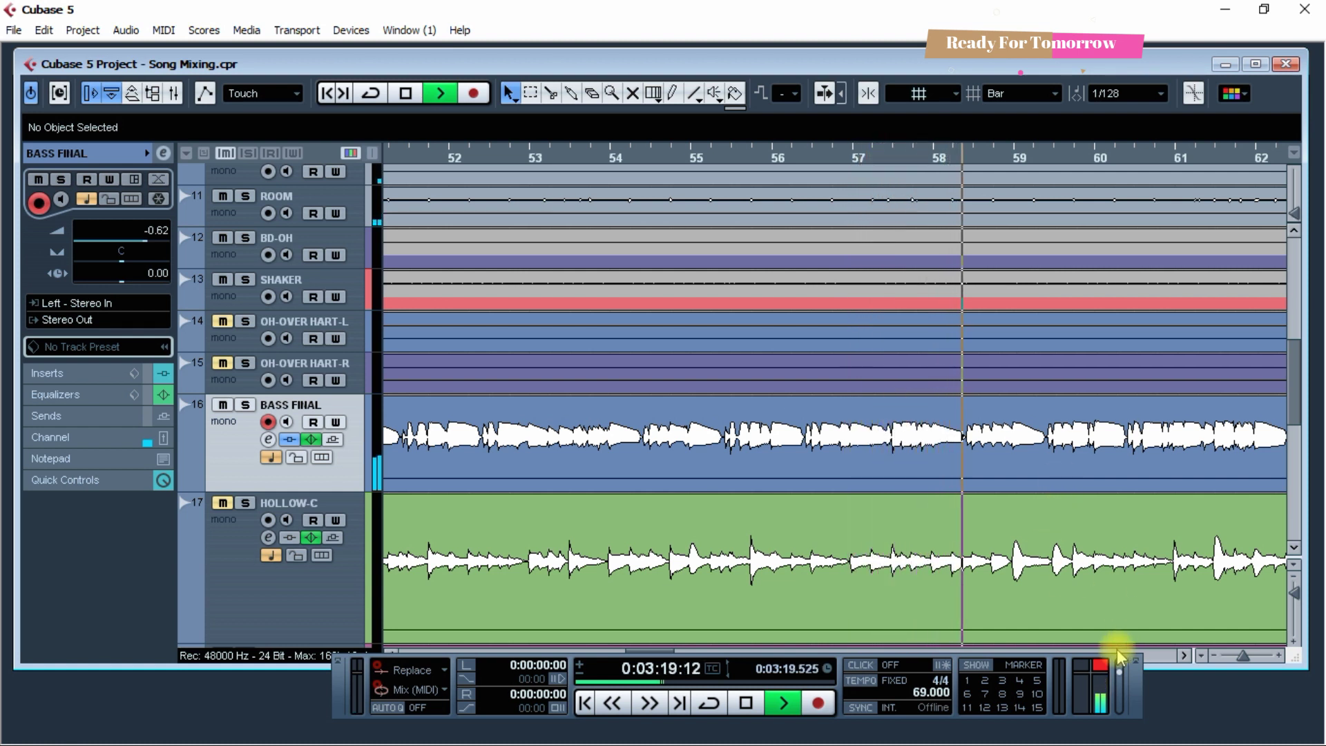
pyautogui.press('g')
pyautogui.press('g')
pyautogui.press('g')
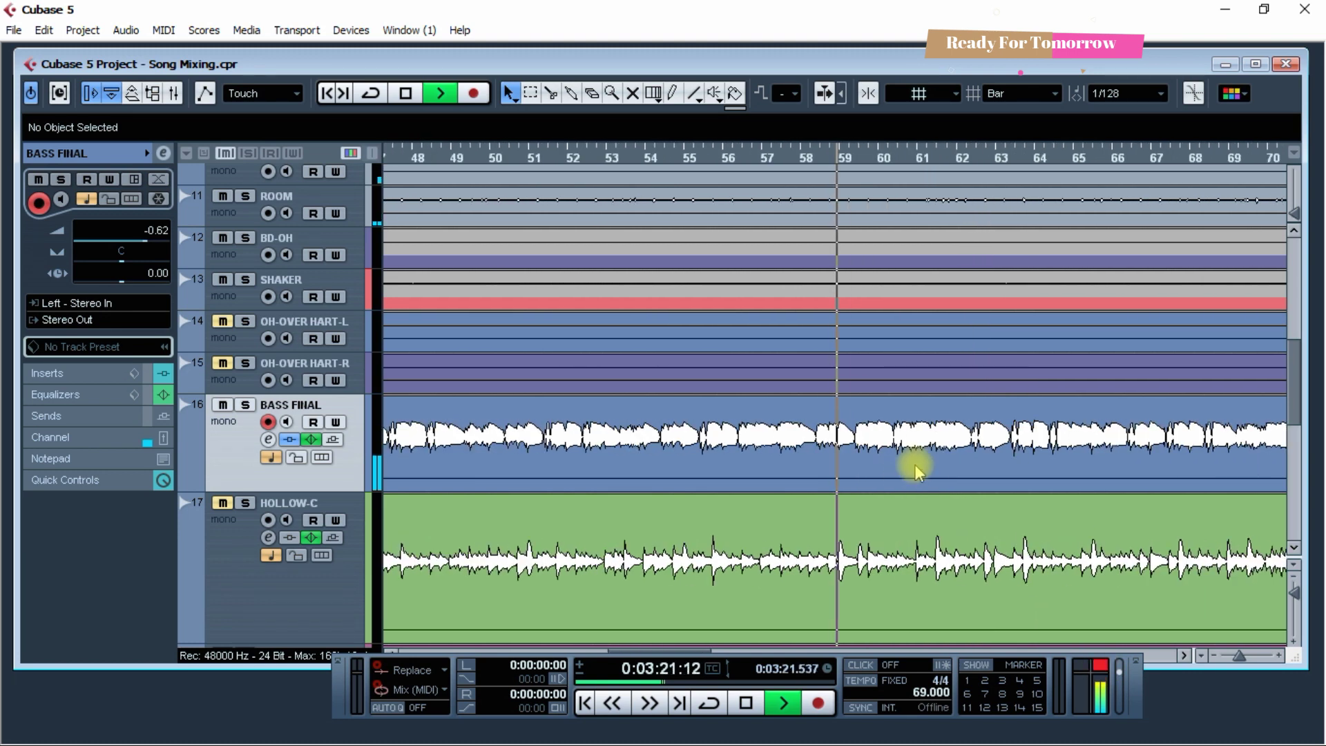
# - Stop playback and lower the BASS FINAL volume to -2.79, keeping its pan centred
pyautogui.press('space')
pyautogui.press('g')
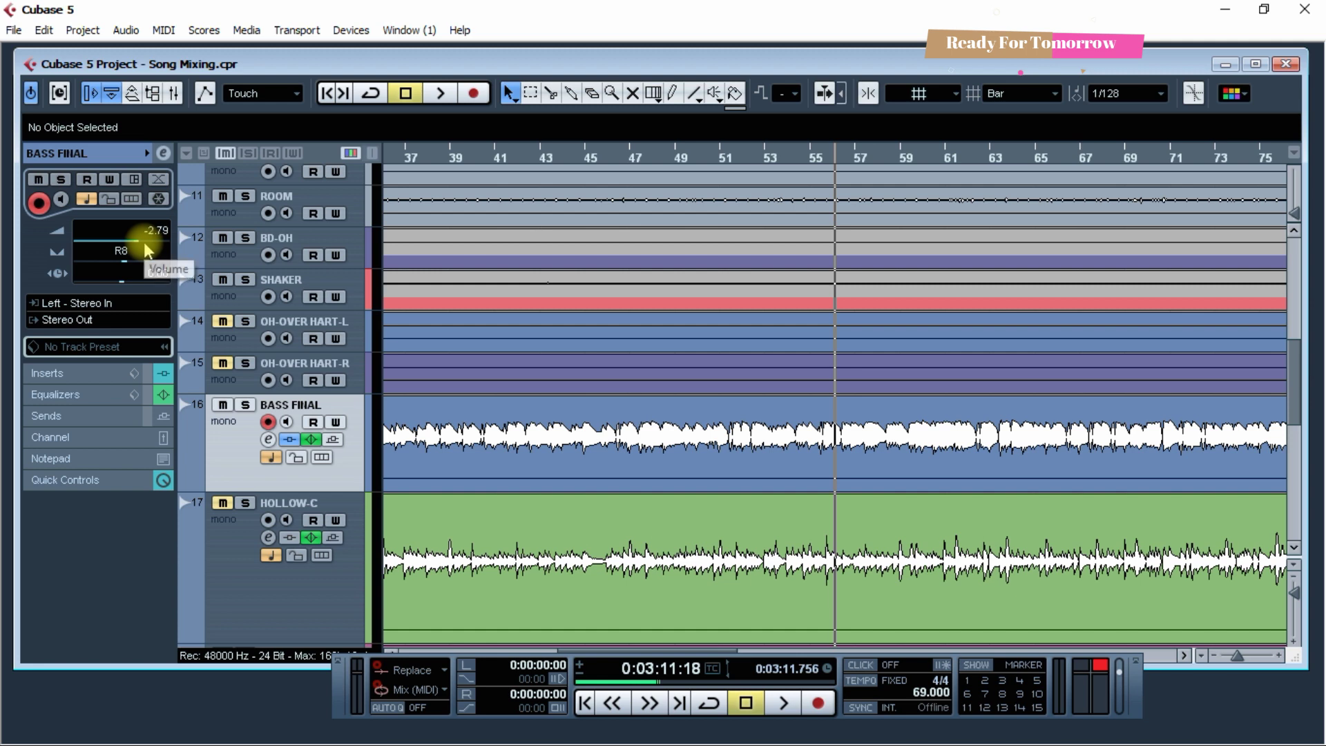
pyautogui.moveTo(144, 242); pyautogui.dragTo(124, 257)
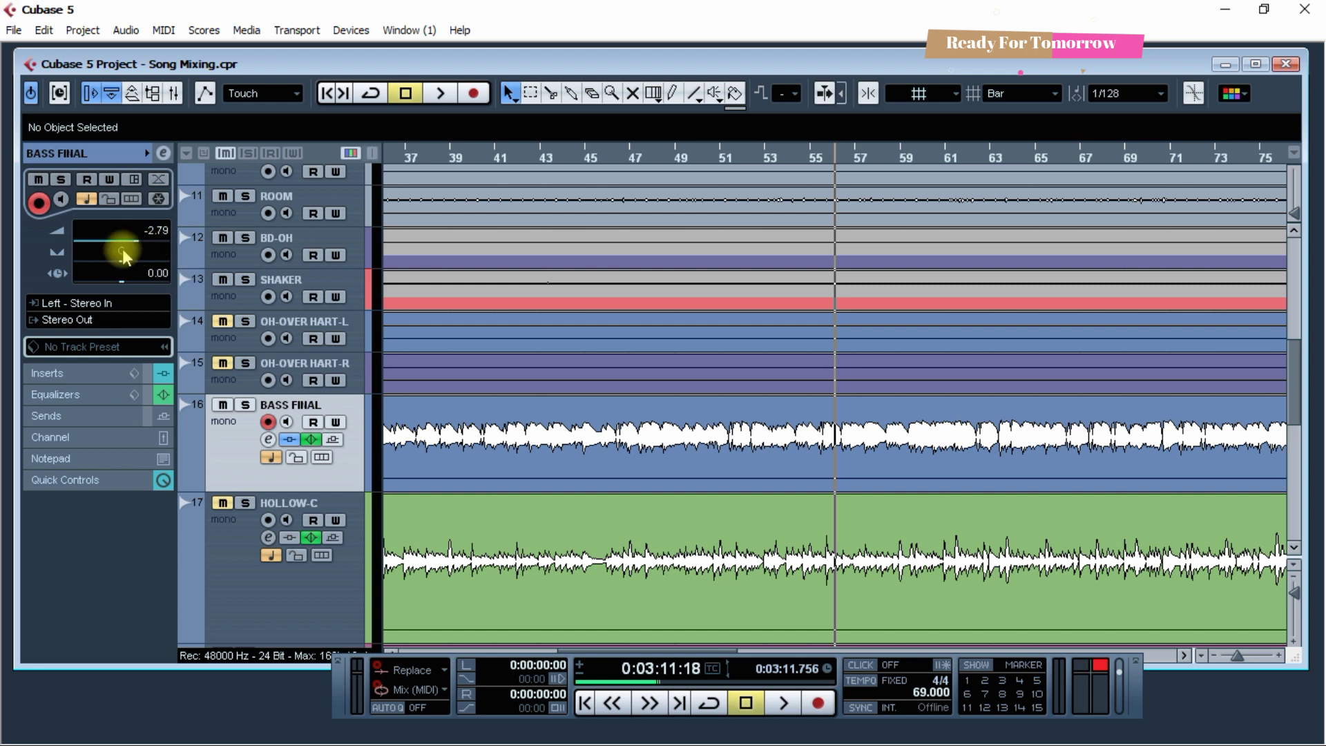
# - Lower the mixer faders of BD to -1.28, SUB BD to -2.91, SD to -2.52 and SD 2 to -2.87
pyautogui.press('space')
pyautogui.press('g')
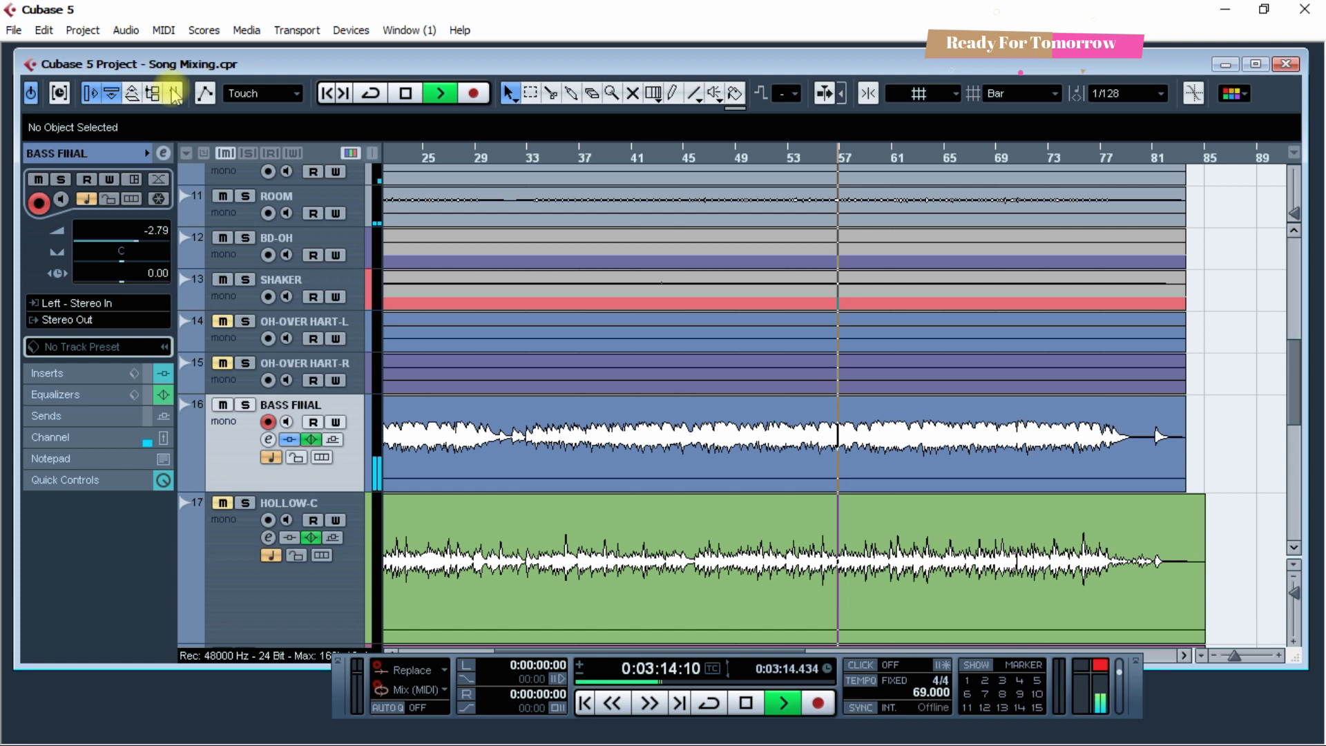
pyautogui.click(174, 94)
pyautogui.press('space')
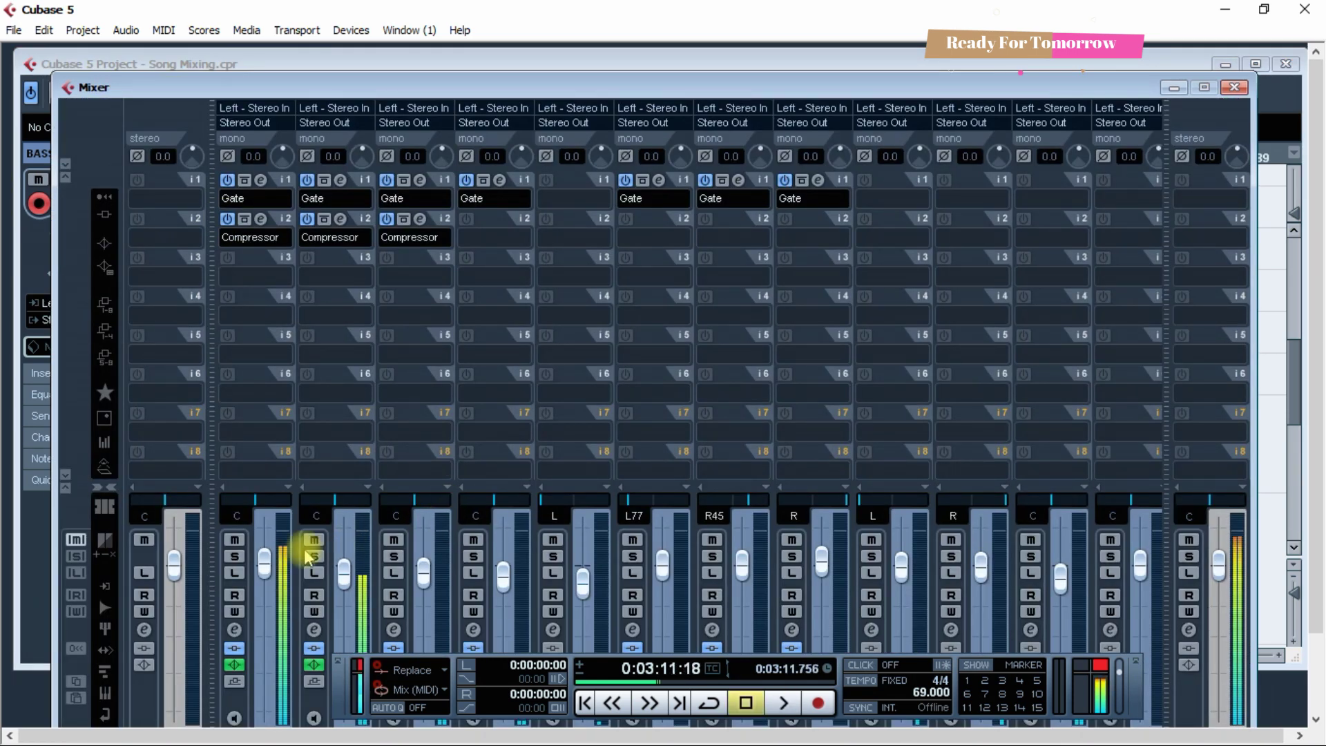
pyautogui.moveTo(261, 562); pyautogui.dragTo(268, 570)
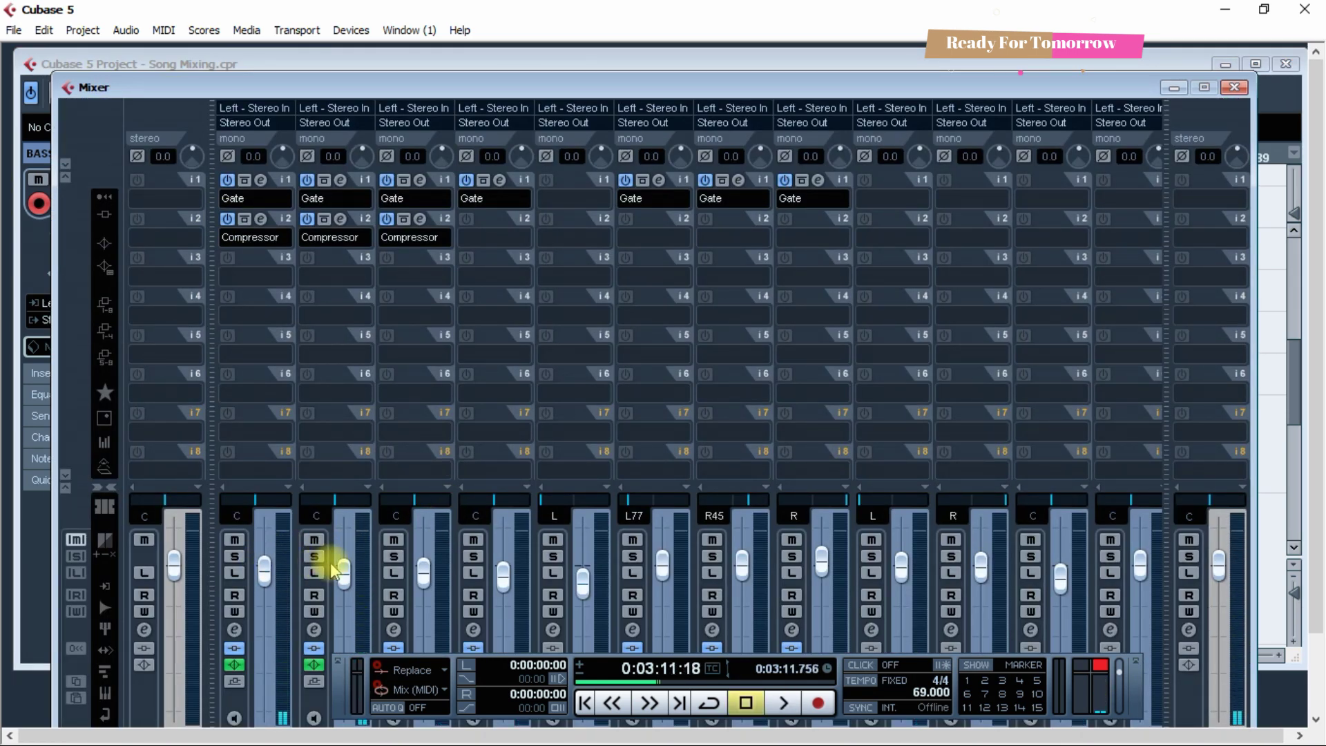
pyautogui.press('space')
pyautogui.moveTo(266, 571); pyautogui.dragTo(343, 588)
pyautogui.moveTo(423, 571); pyautogui.dragTo(423, 584)
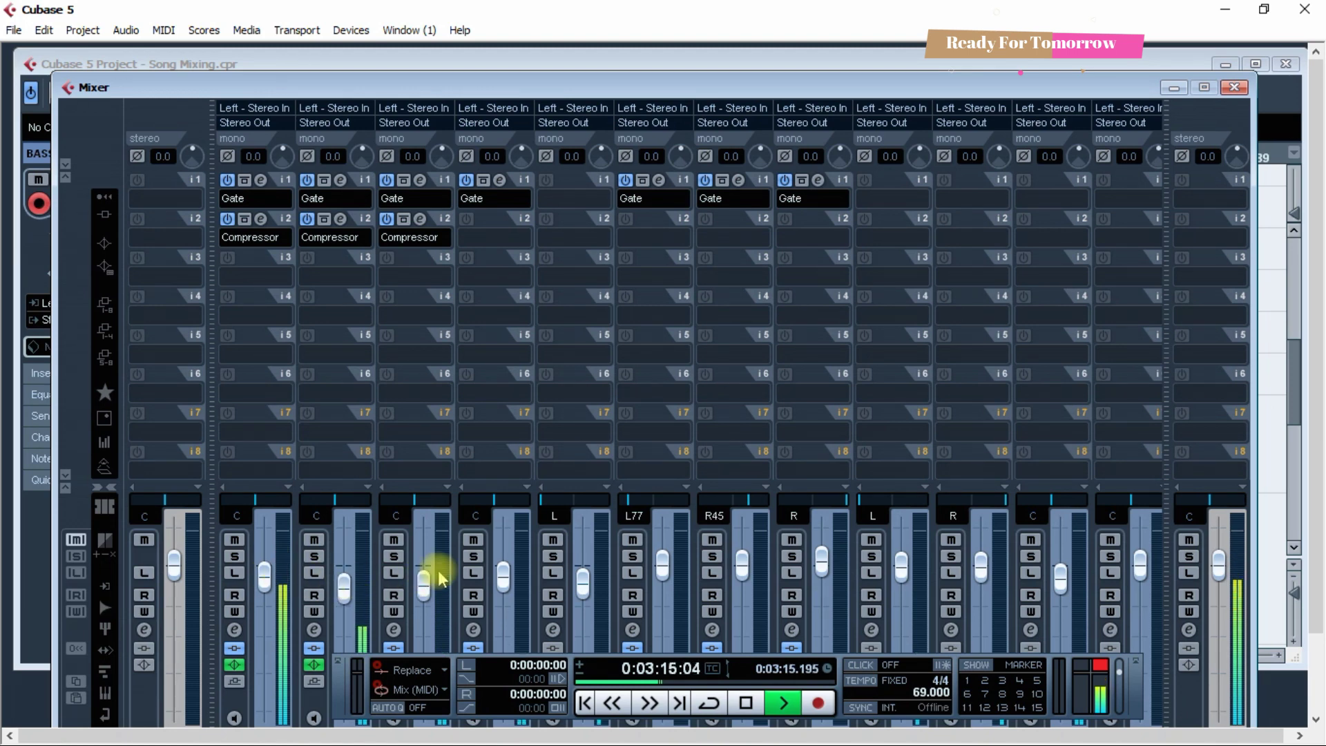
pyautogui.moveTo(503, 577); pyautogui.dragTo(504, 587)
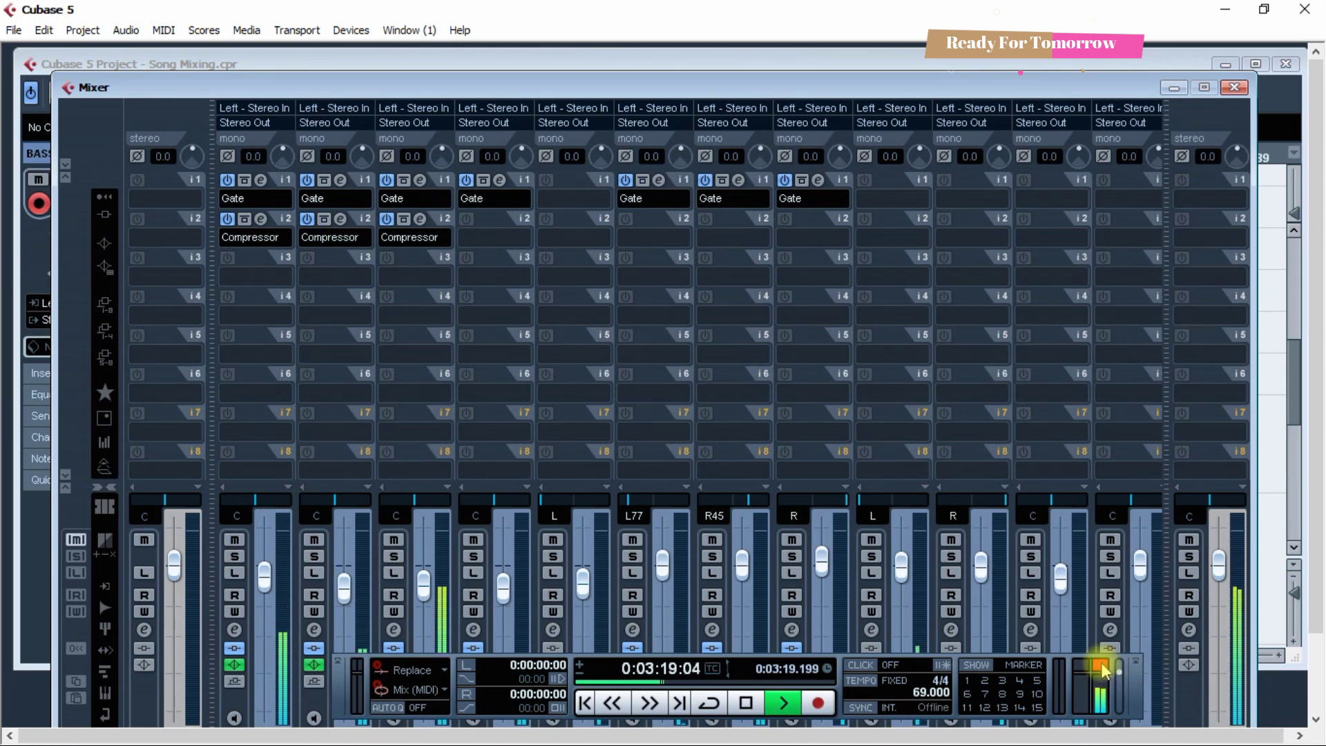
# - Hide the Transport panel, and collapse the mixer's insert racks so that the complete channel strips with their names fit on screen
pyautogui.press('F2')
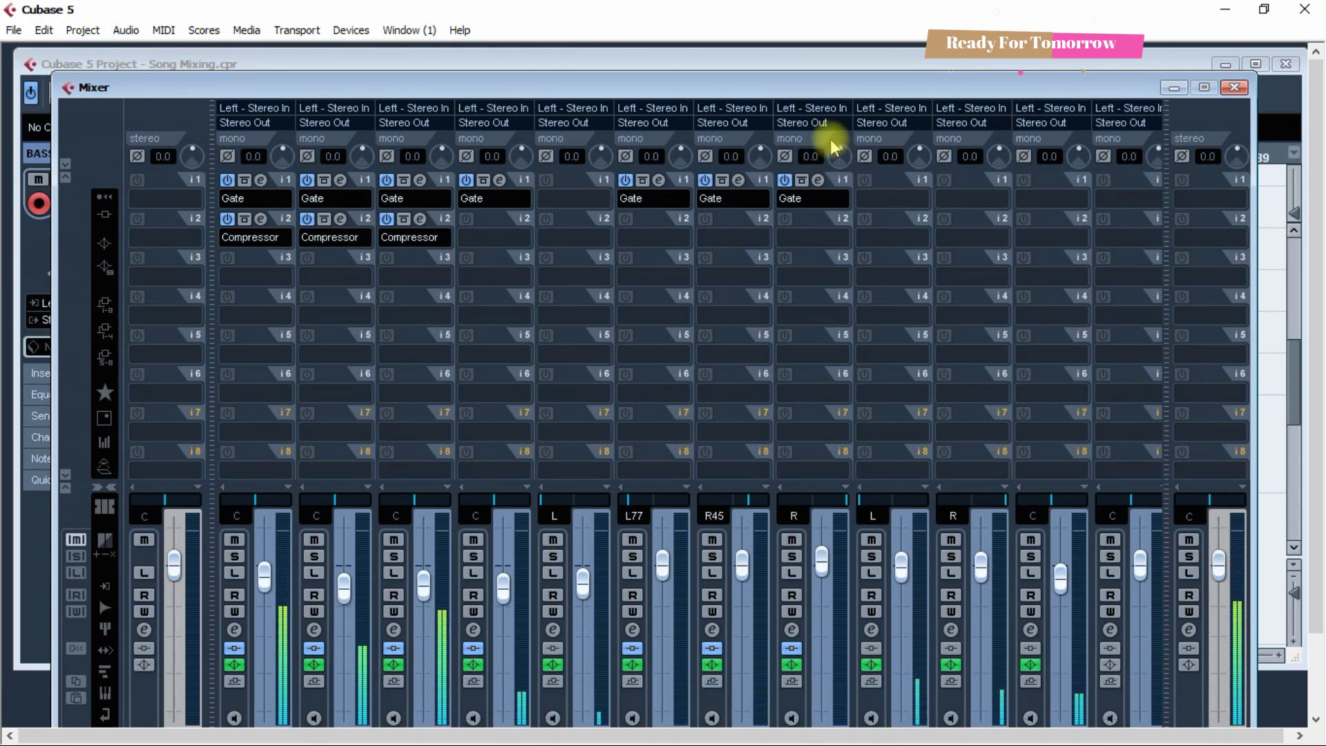
pyautogui.moveTo(814, 86); pyautogui.dragTo(795, 42)
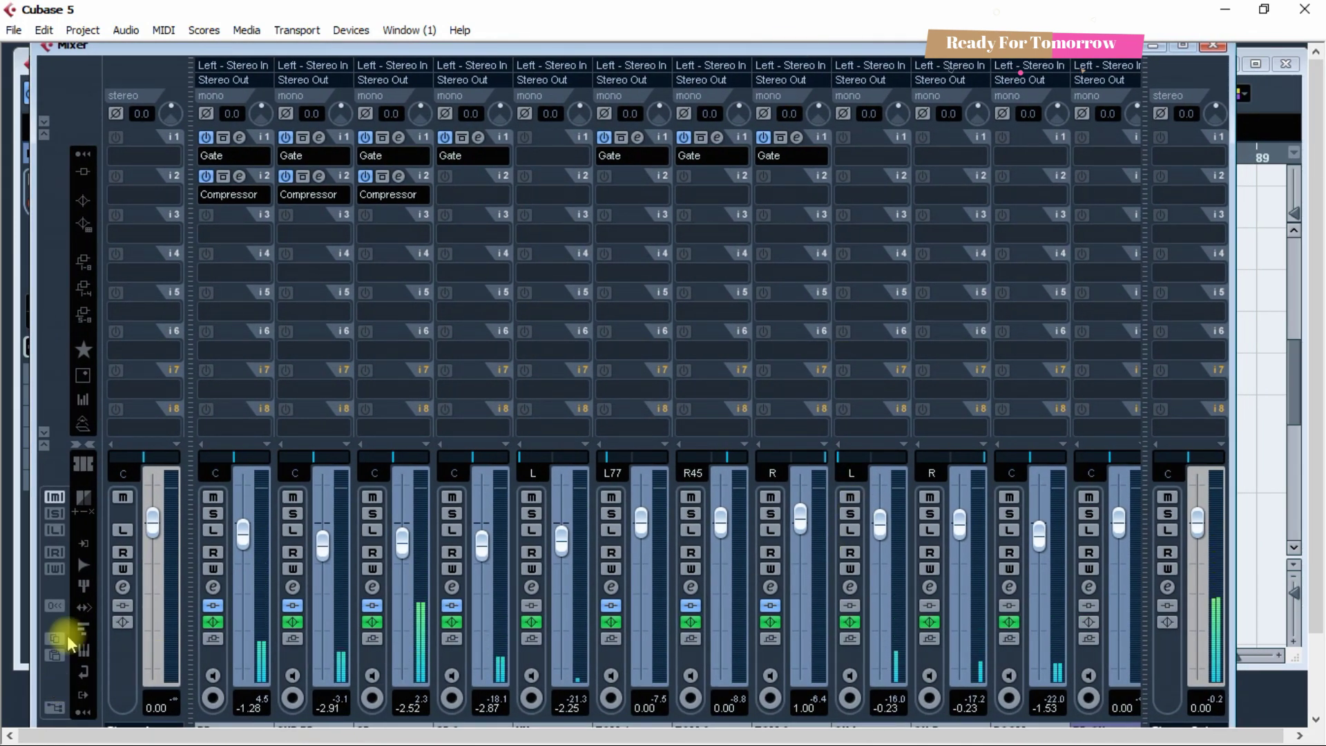
pyautogui.click(43, 435)
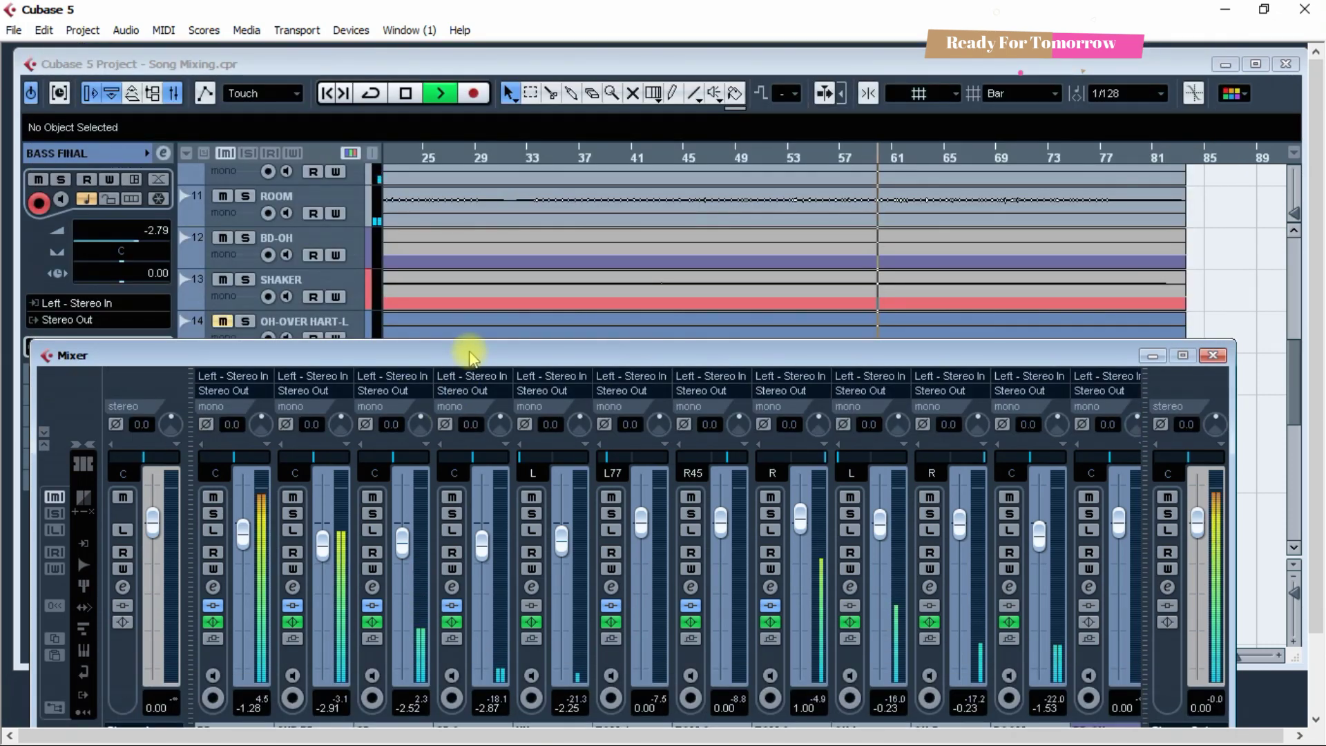
pyautogui.moveTo(468, 352); pyautogui.dragTo(515, 173)
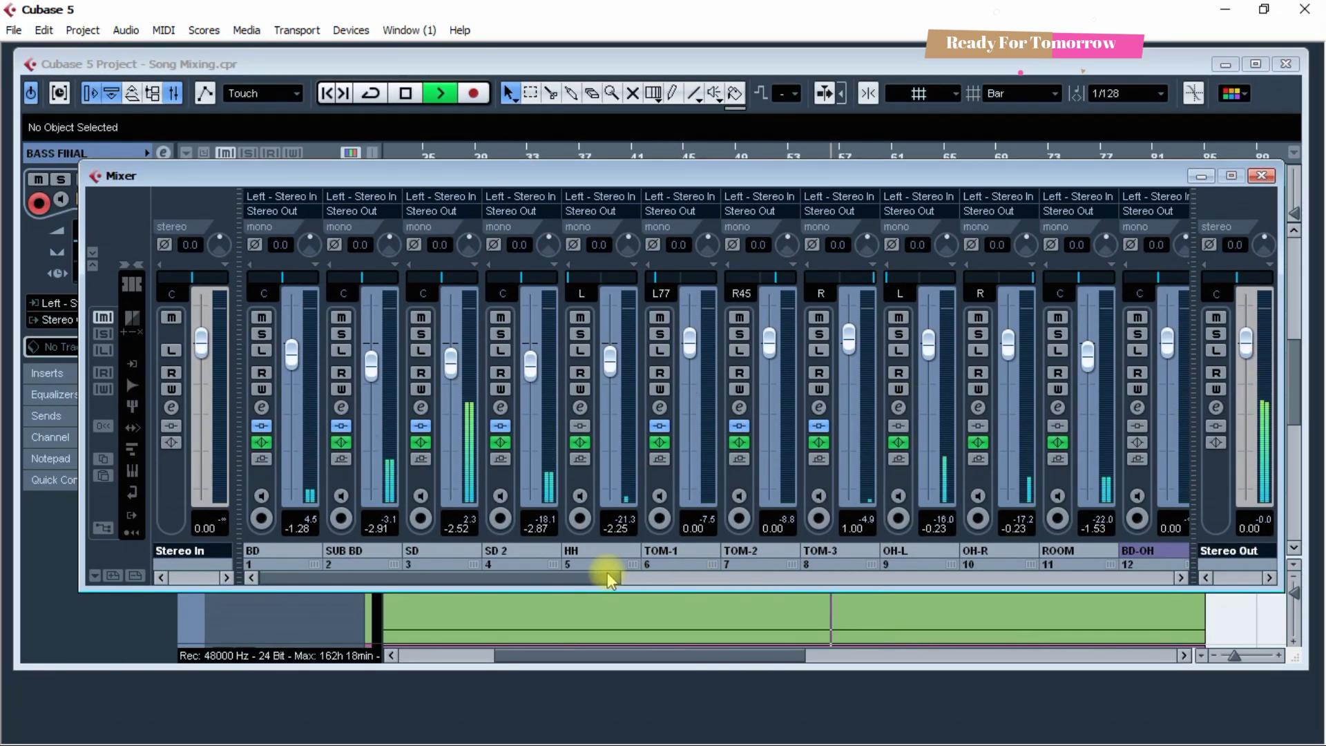
# - Lower the OH-L and OH-R faders to -1.79 and close the mixer
pyautogui.moveTo(607, 577); pyautogui.dragTo(724, 577)
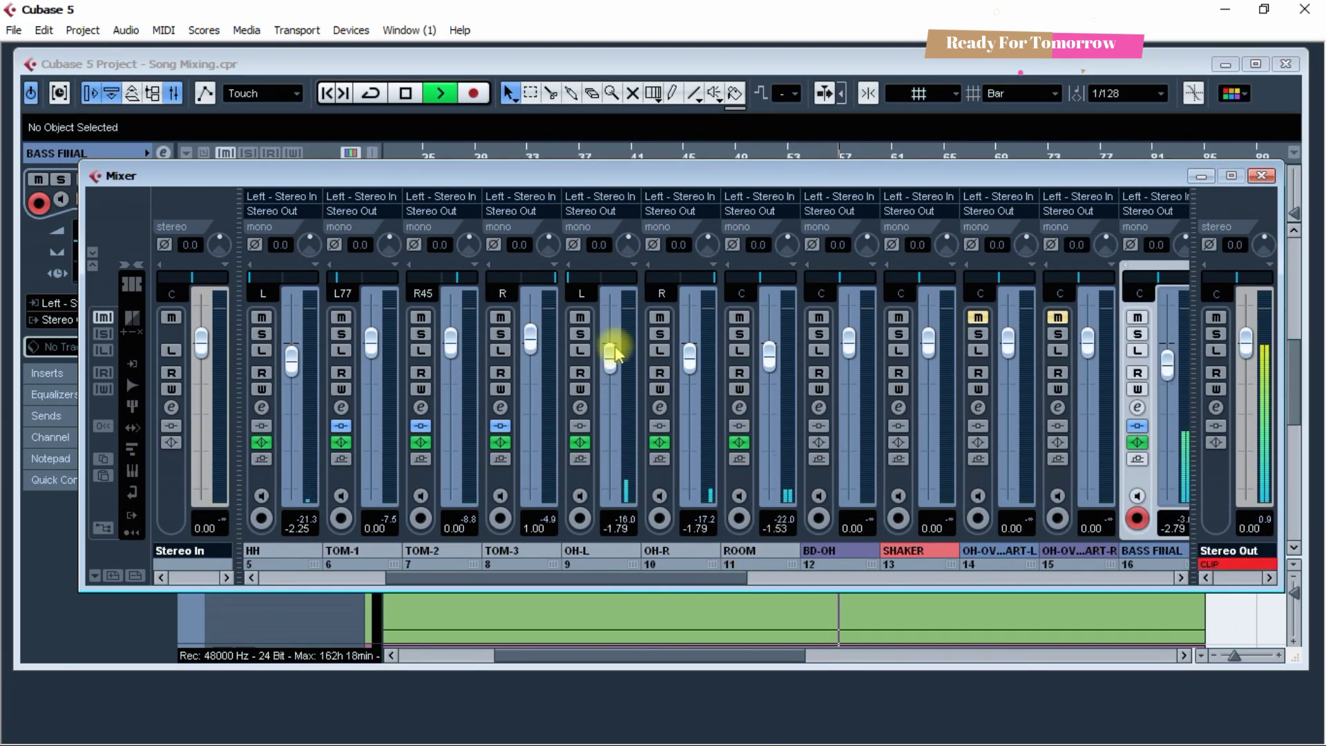
pyautogui.click(1260, 174)
# - Unmute the HOLLOW-C track and play it soloed
pyautogui.scroll(-5, 900, 476)
pyautogui.press('g')
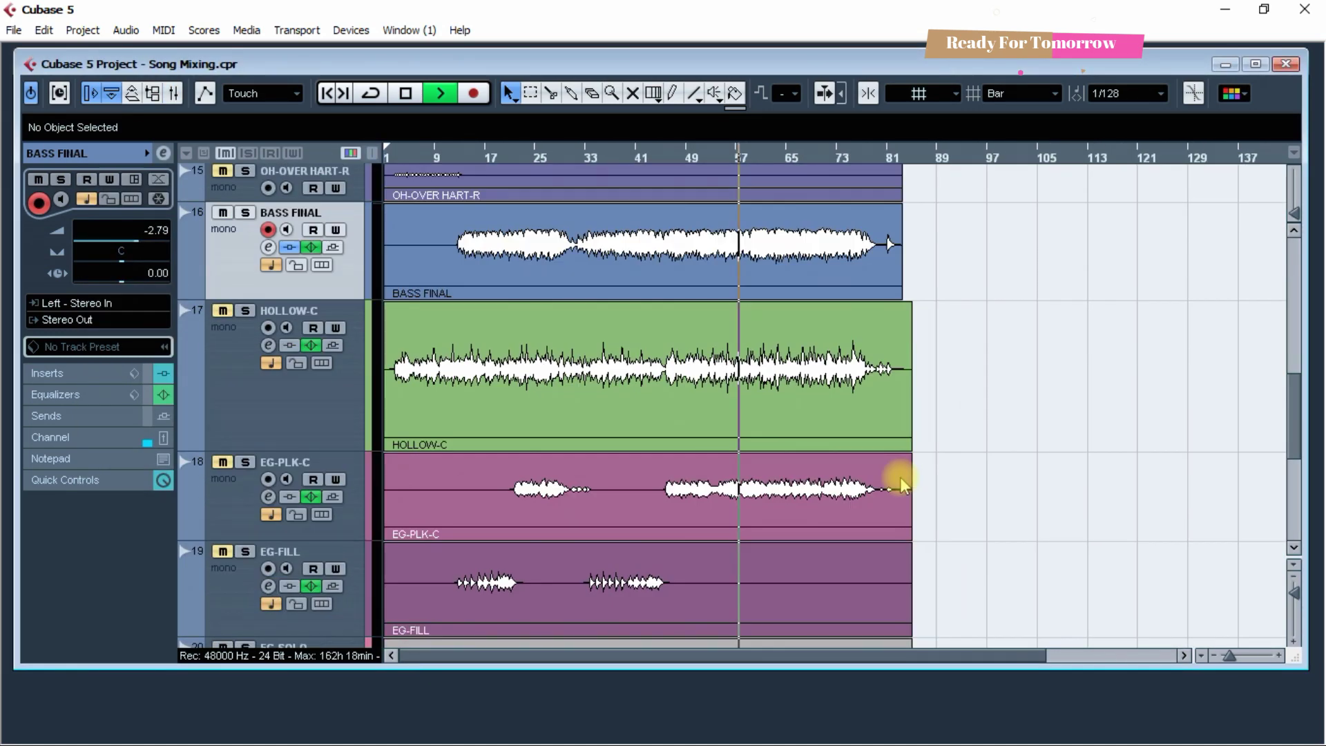
pyautogui.press('space')
pyautogui.click(250, 268)
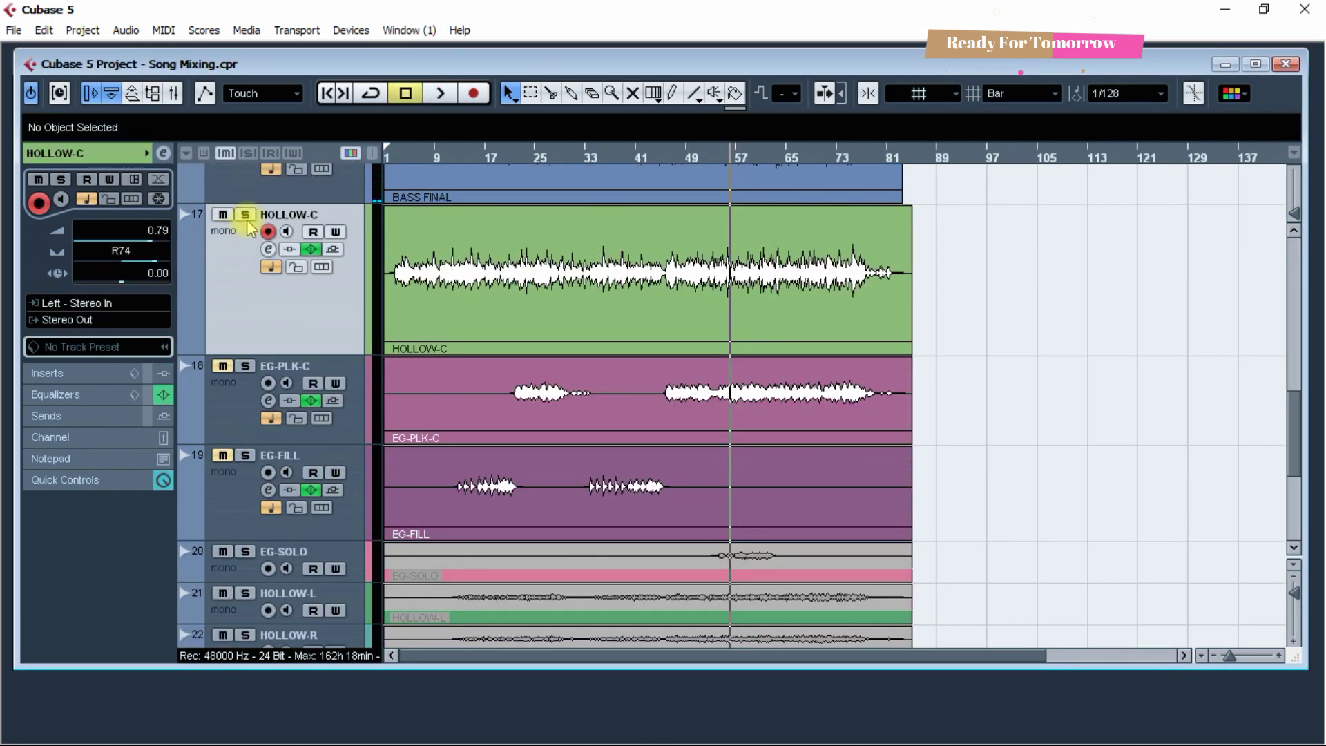
pyautogui.click(245, 214)
pyautogui.press('space')
# - Open the HOLLOW-C channel settings and set the track's pan to R13
pyautogui.click(267, 249)
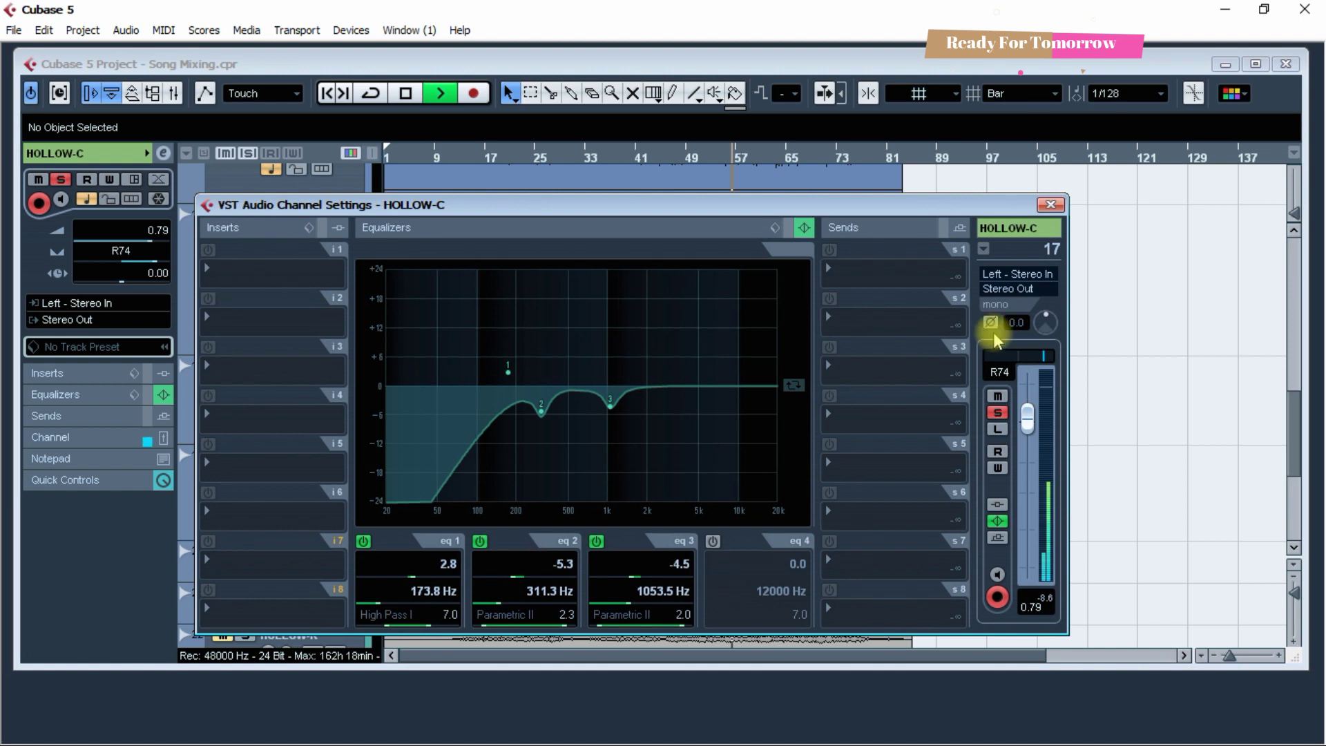
pyautogui.click(1022, 355)
pyautogui.press('space')
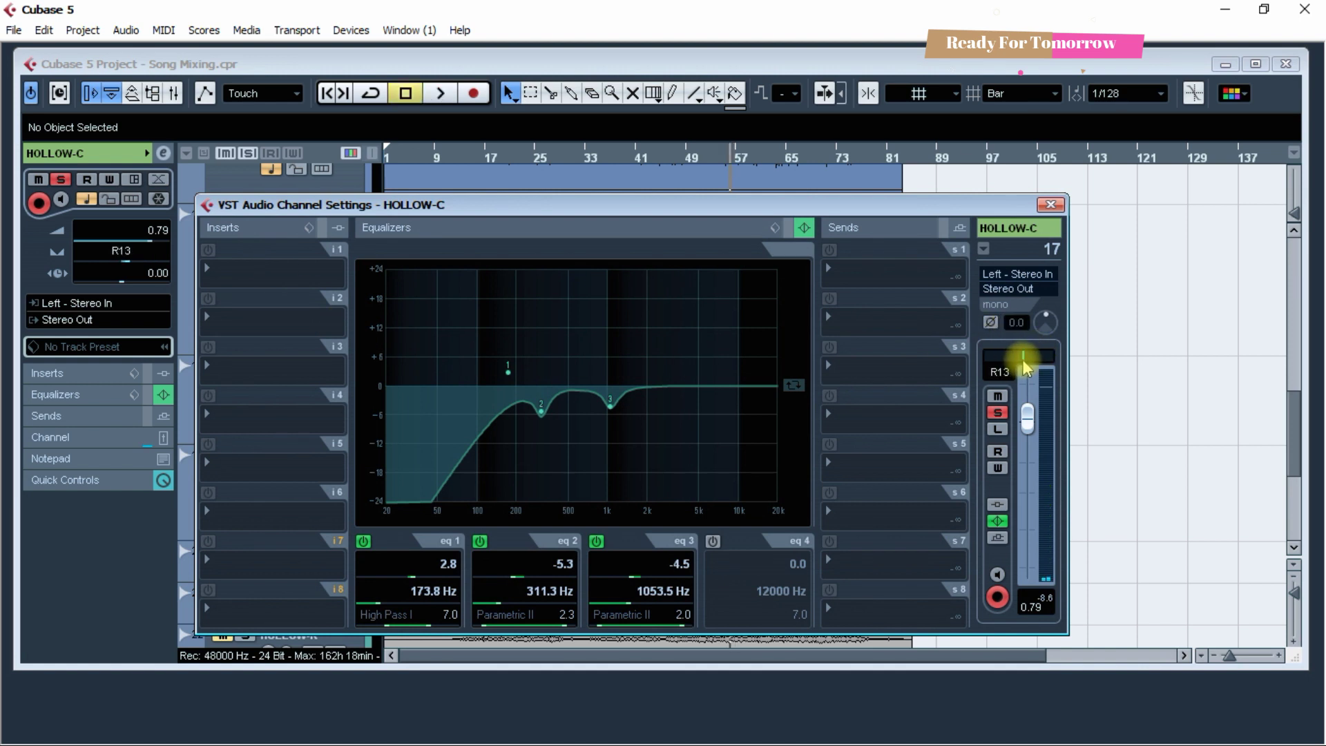
# - Add a Compressor to the first insert slot of HOLLOW-C
pyautogui.click(279, 273)
pyautogui.moveTo(290, 364)
pyautogui.click(408, 366)
pyautogui.moveTo(535, 288); pyautogui.dragTo(424, 206)
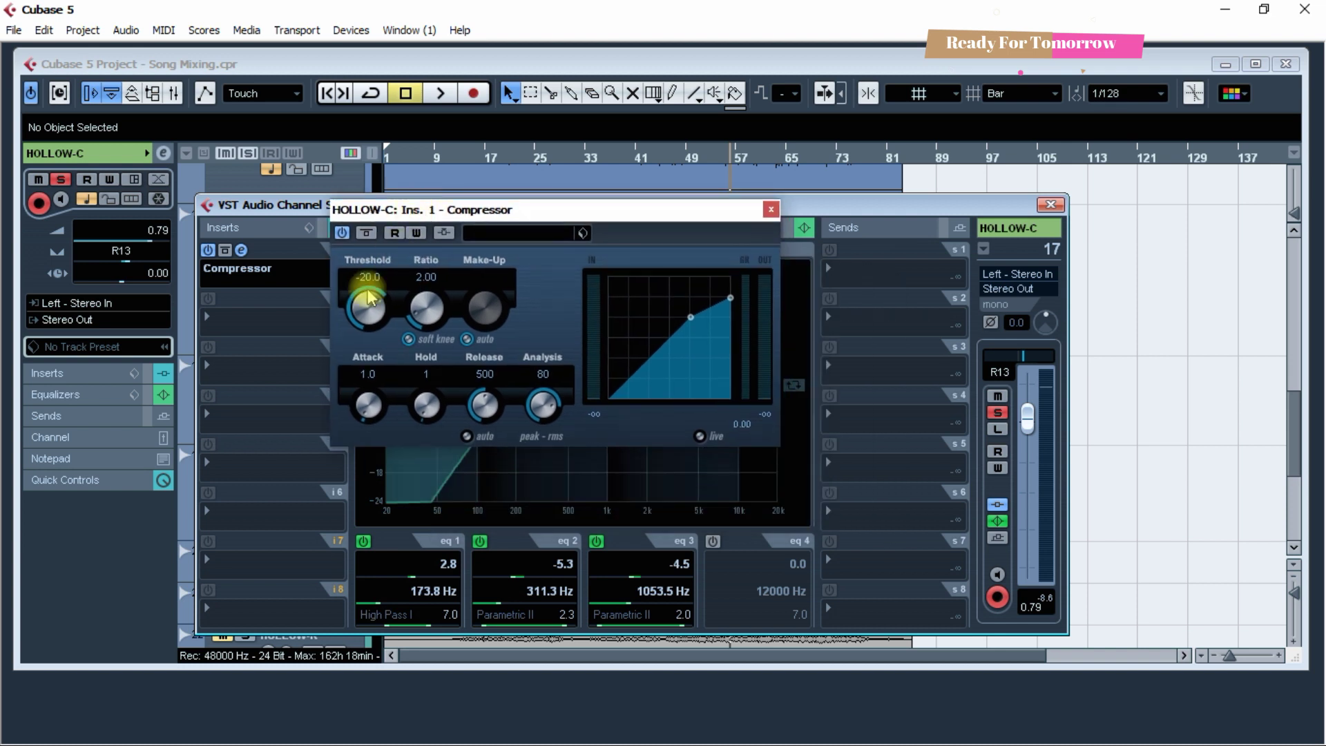
# - Set the HOLLOW-C compressor's ratio to 4.48 and threshold to -36.0
pyautogui.moveTo(420, 290); pyautogui.dragTo(430, 306)
pyautogui.moveTo(384, 303)
pyautogui.mouseDown()
pyautogui.moveTo(368, 342)
pyautogui.moveTo(363, 312)
pyautogui.mouseUp()
pyautogui.press('space')
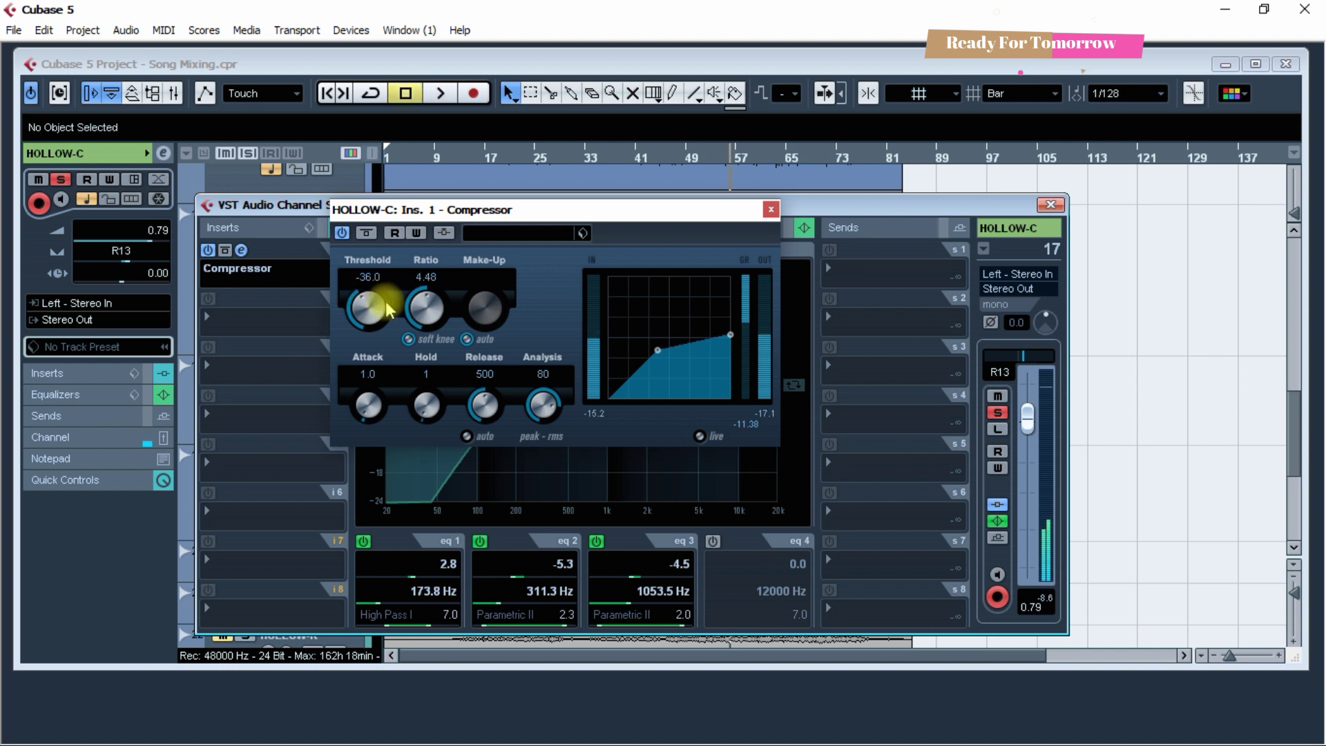
# - Try compressor thresholds of 0.0 and -28.1 during HOLLOW-C playback, and settle on -36.1
pyautogui.moveTo(370, 314); pyautogui.dragTo(387, 145)
pyautogui.press('space')
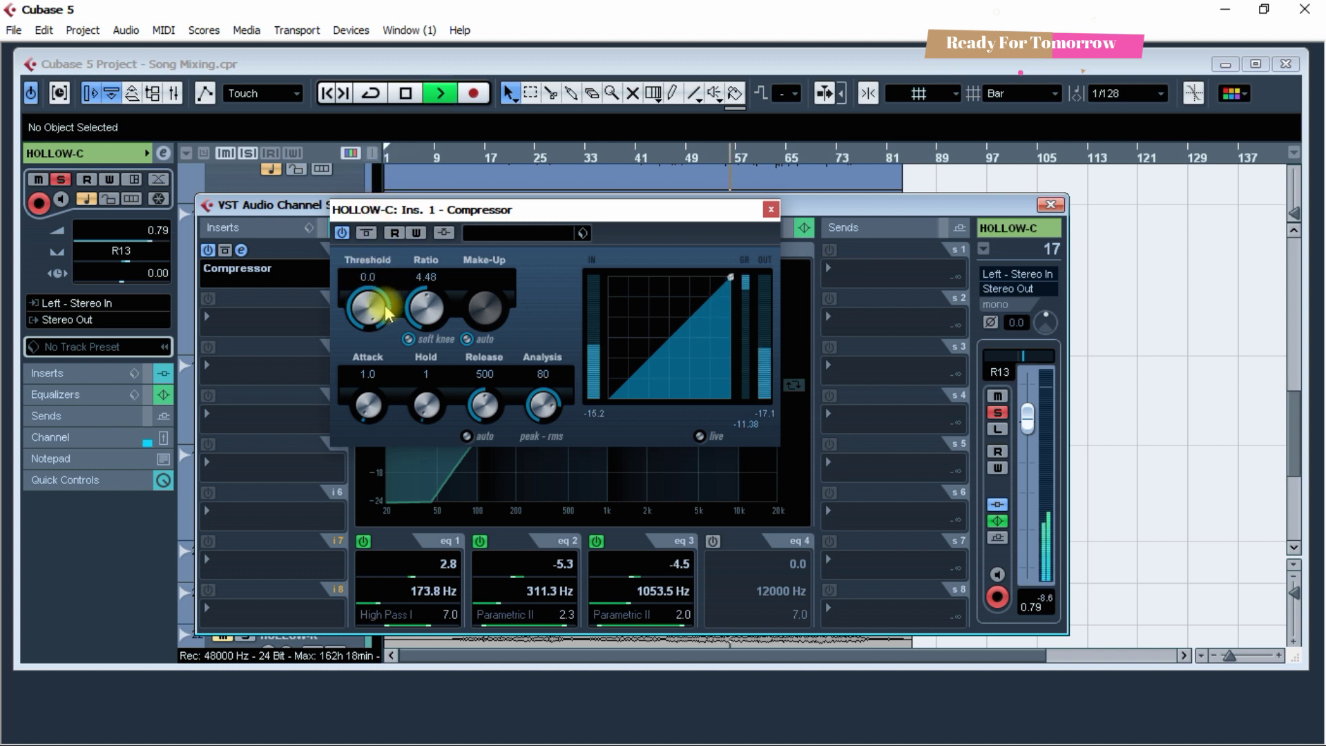
pyautogui.moveTo(382, 318)
pyautogui.mouseDown()
pyautogui.moveTo(364, 373)
pyautogui.moveTo(372, 316)
pyautogui.mouseUp()
pyautogui.press('space')
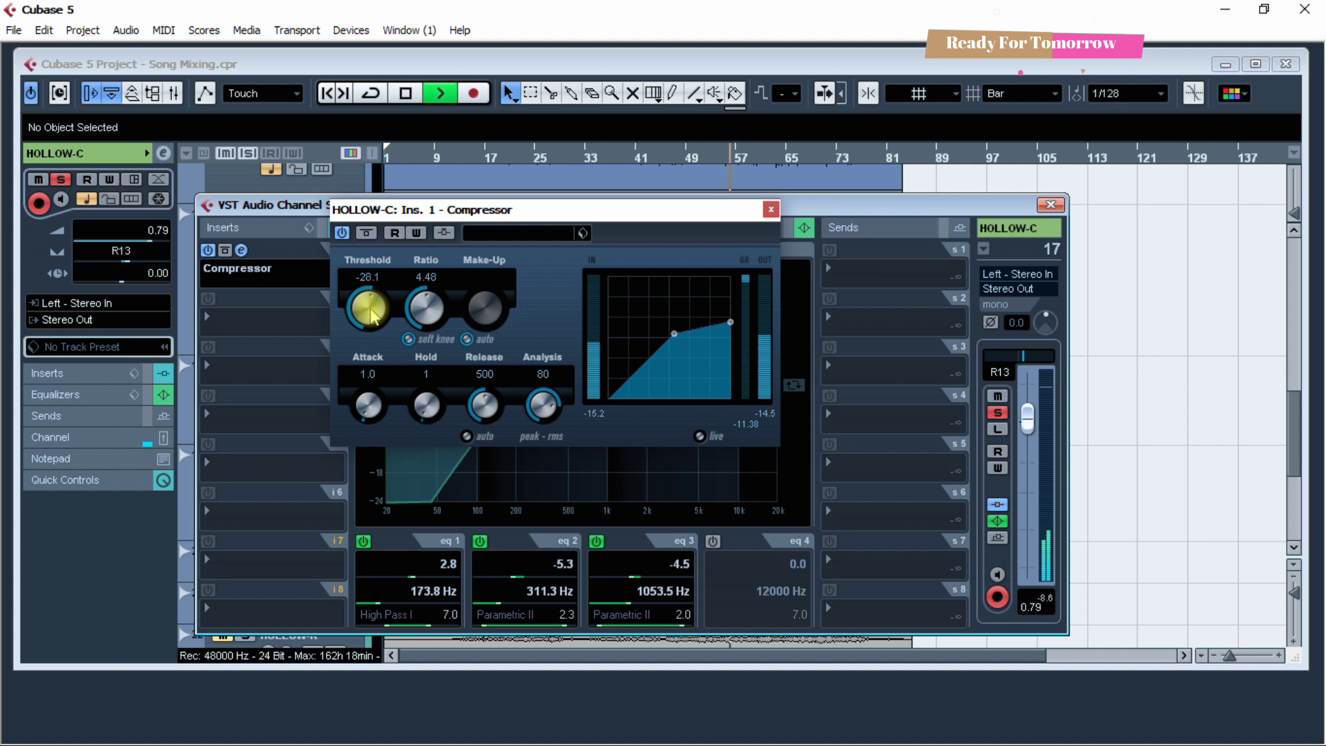
pyautogui.scroll(-7, 371, 314)
pyautogui.press('space')
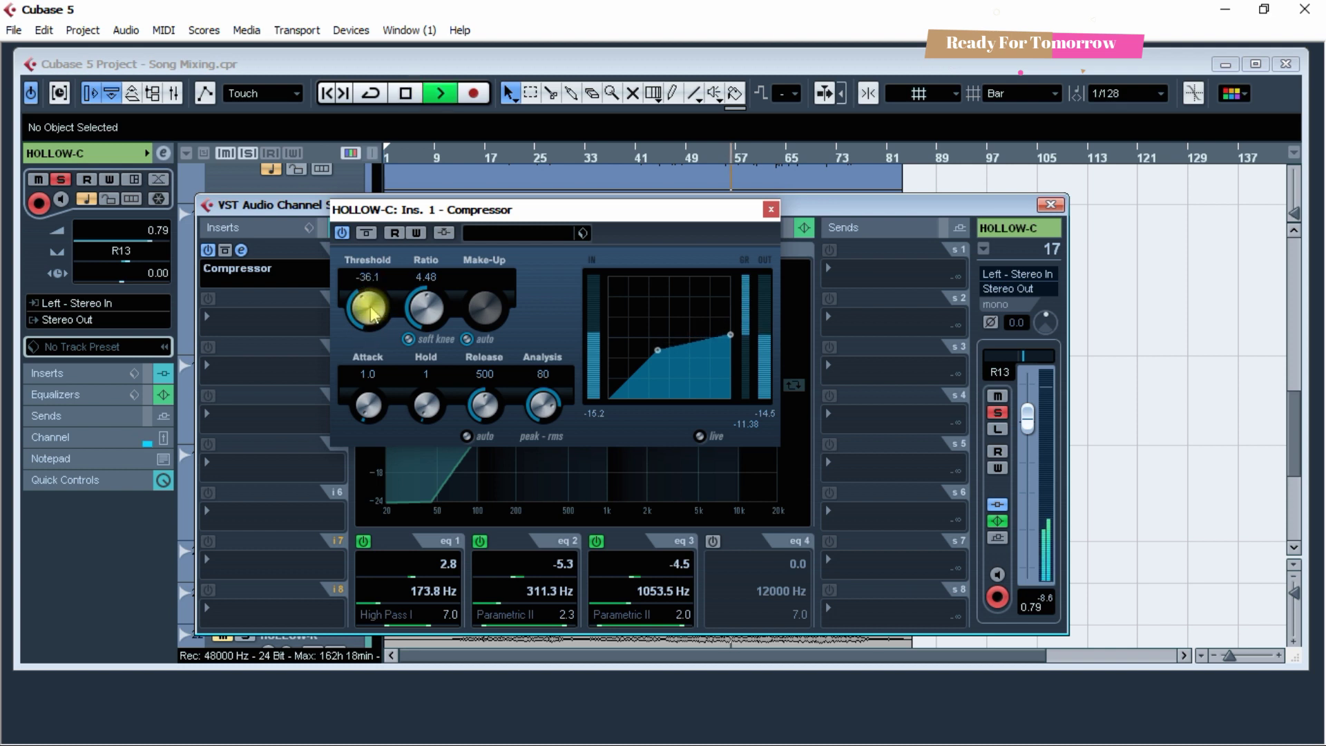
# - Set the compressor's attack to 9.1 and compare the HOLLOW-C sound with the compressor bypassed and active
pyautogui.press('space')
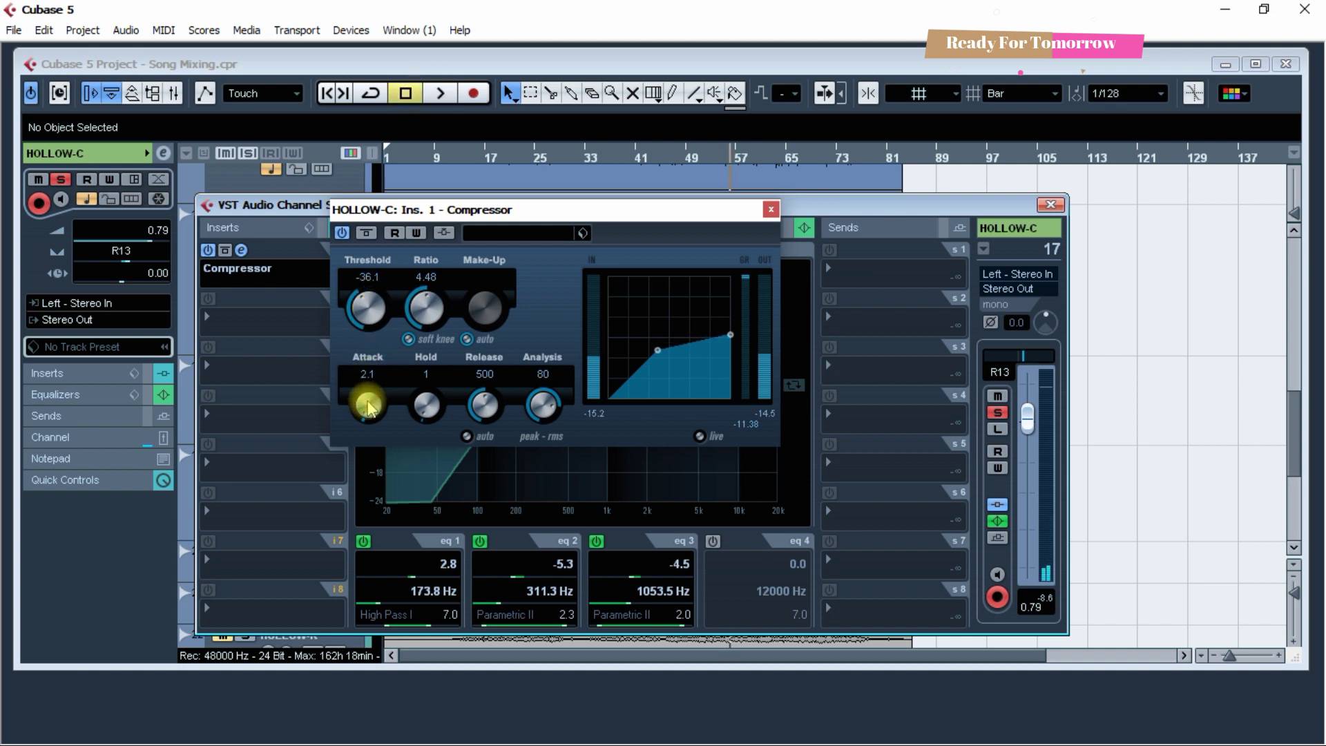
pyautogui.scroll(2, 366, 394)
pyautogui.press('space')
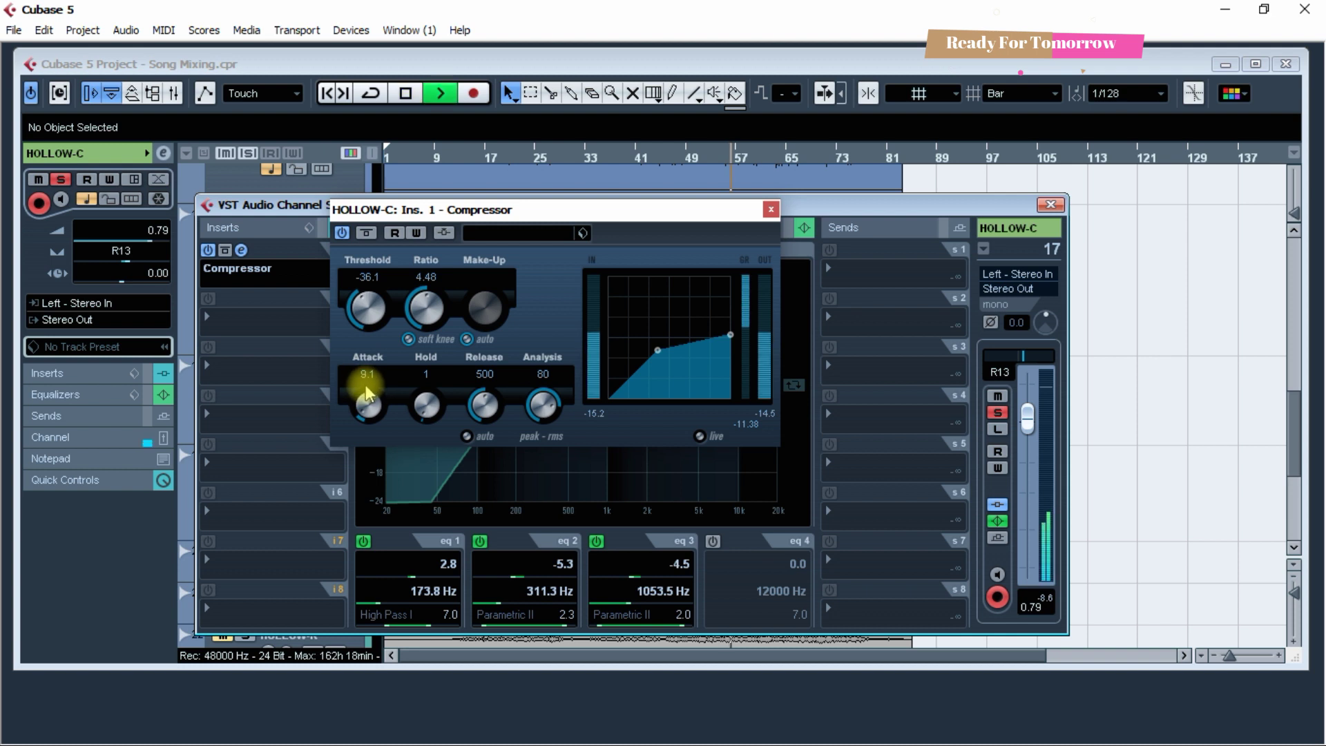
pyautogui.press('space')
pyautogui.click(342, 233)
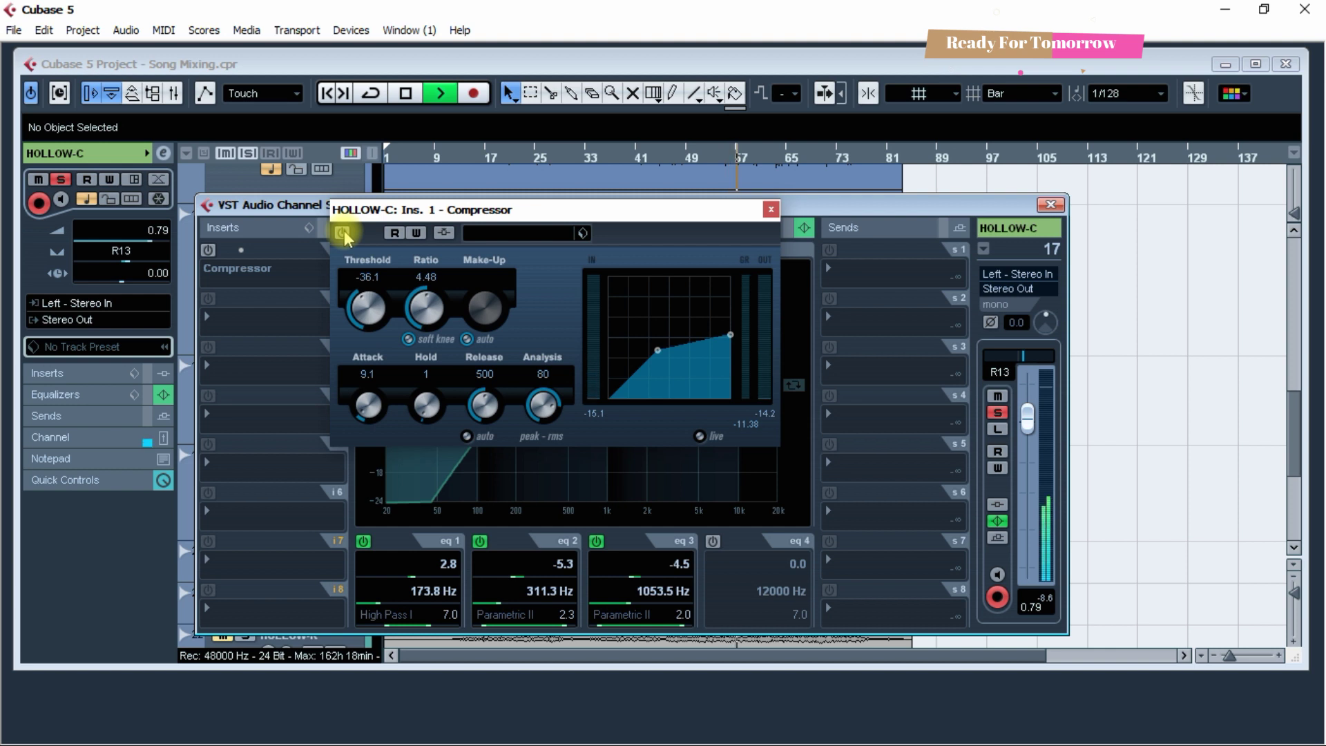
pyautogui.click(343, 233)
# - Lower the compressor's threshold to -39.4, switch off automatic make-up and set the make-up gain to 10.4
pyautogui.moveTo(367, 307); pyautogui.dragTo(370, 312)
pyautogui.press('space')
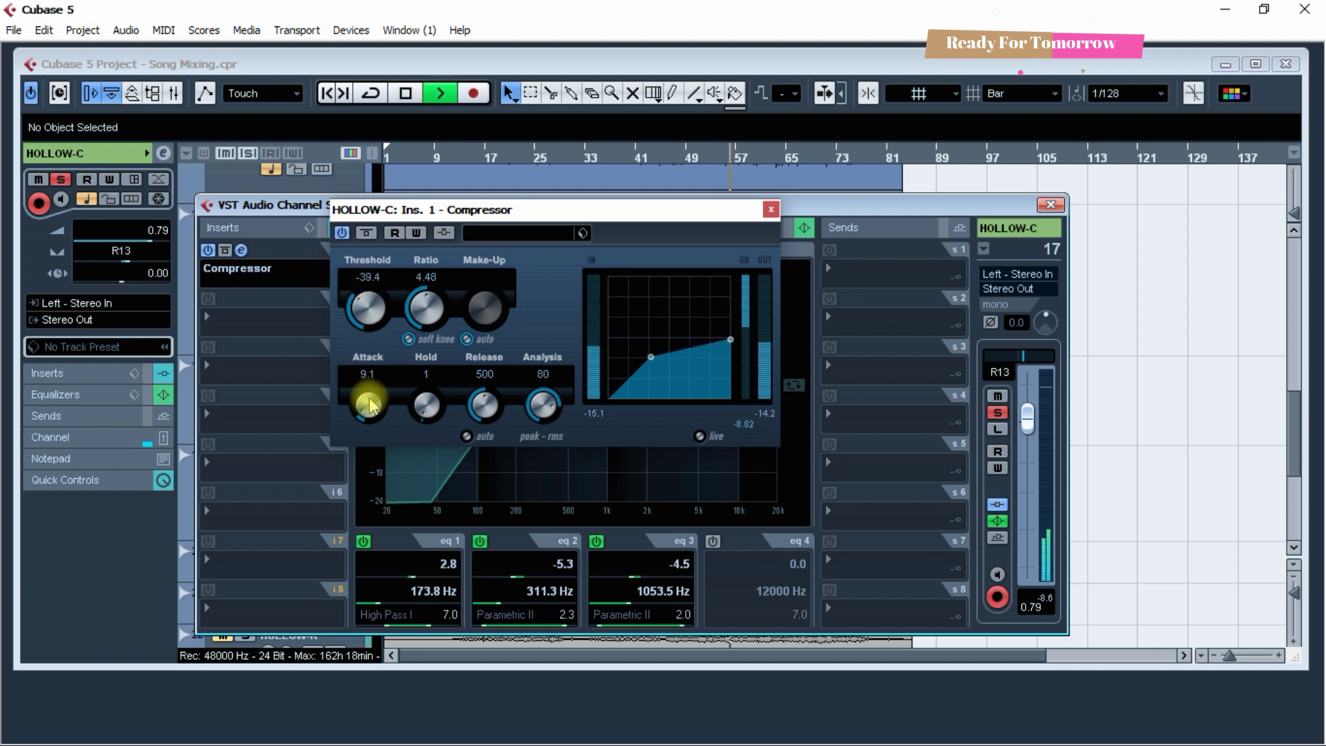
pyautogui.click(467, 339)
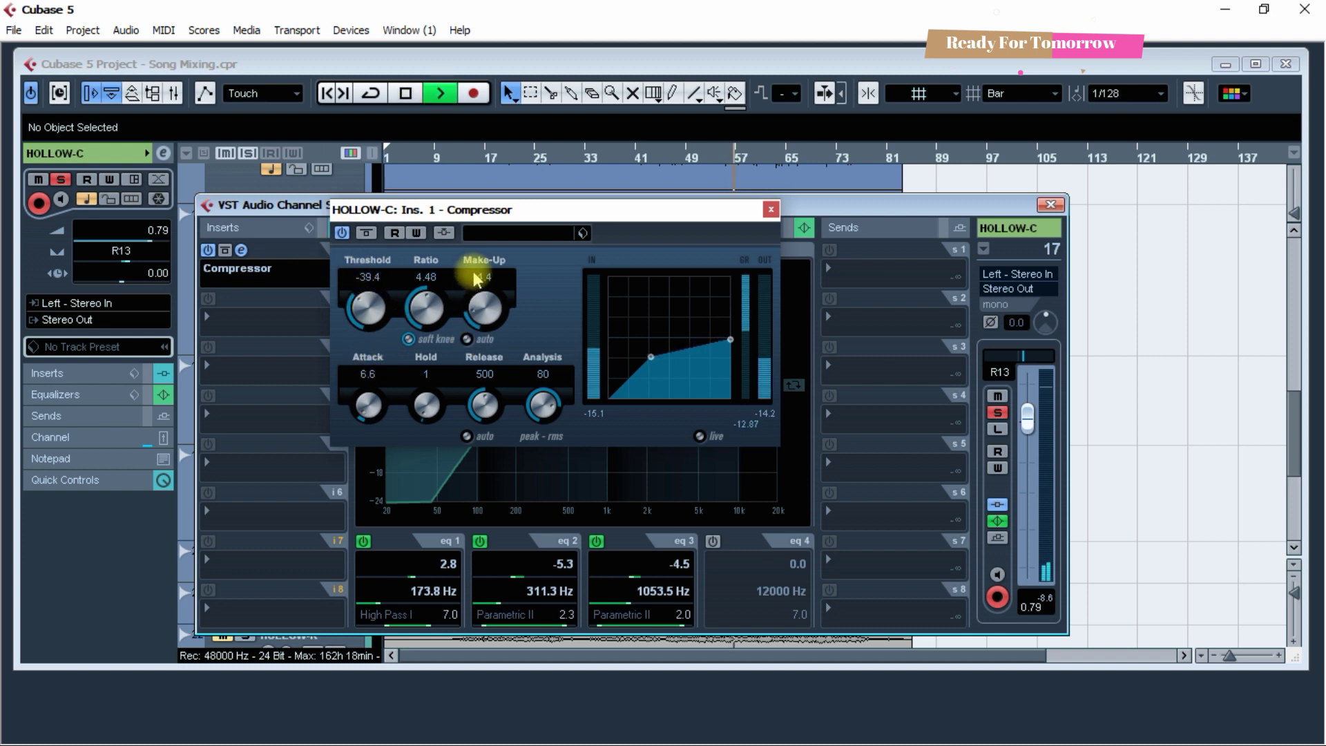
pyautogui.scroll(2, 481, 322)
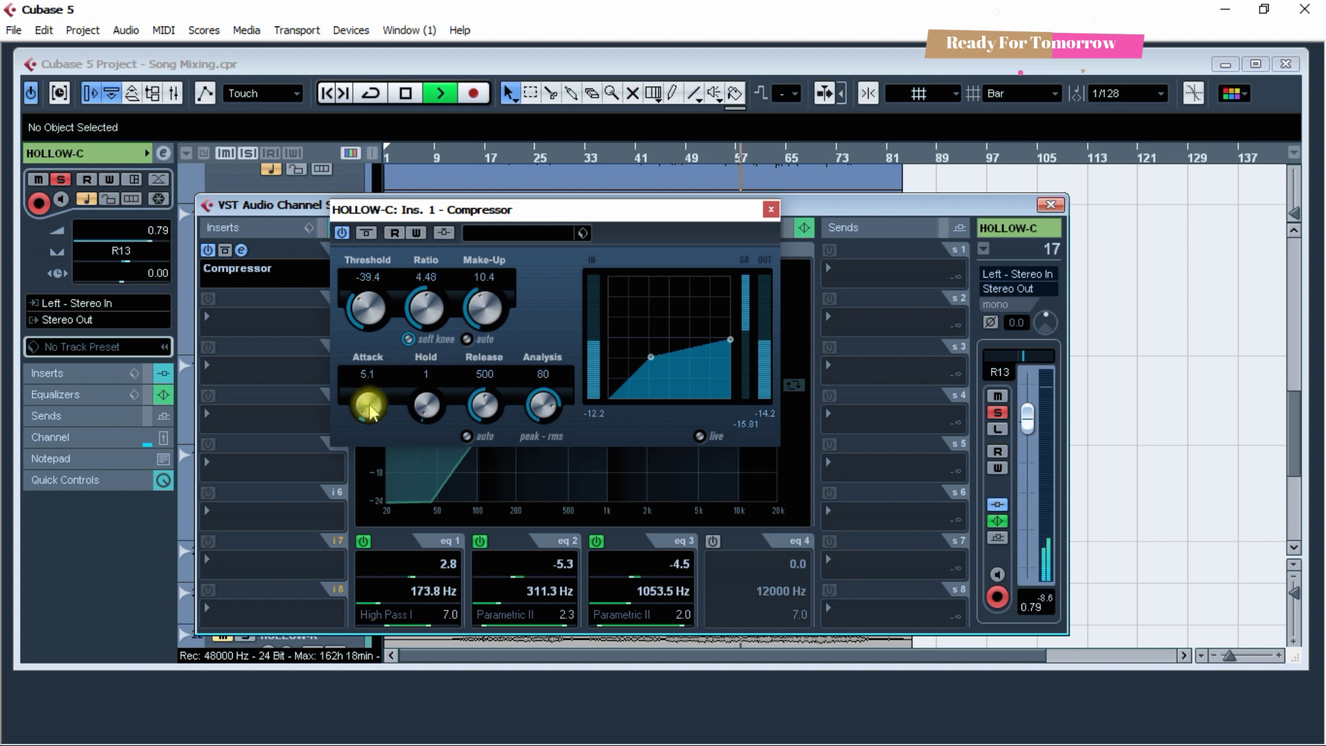
# - Set the compressor's attack to 16.6 and release to 658, and close the compressor window
pyautogui.moveTo(370, 409)
pyautogui.mouseDown()
pyautogui.moveTo(370, 393)
pyautogui.moveTo(372, 409)
pyautogui.mouseUp()
pyautogui.moveTo(483, 406)
pyautogui.mouseDown()
pyautogui.moveTo(486, 425)
pyautogui.moveTo(483, 338)
pyautogui.moveTo(489, 404)
pyautogui.mouseUp()
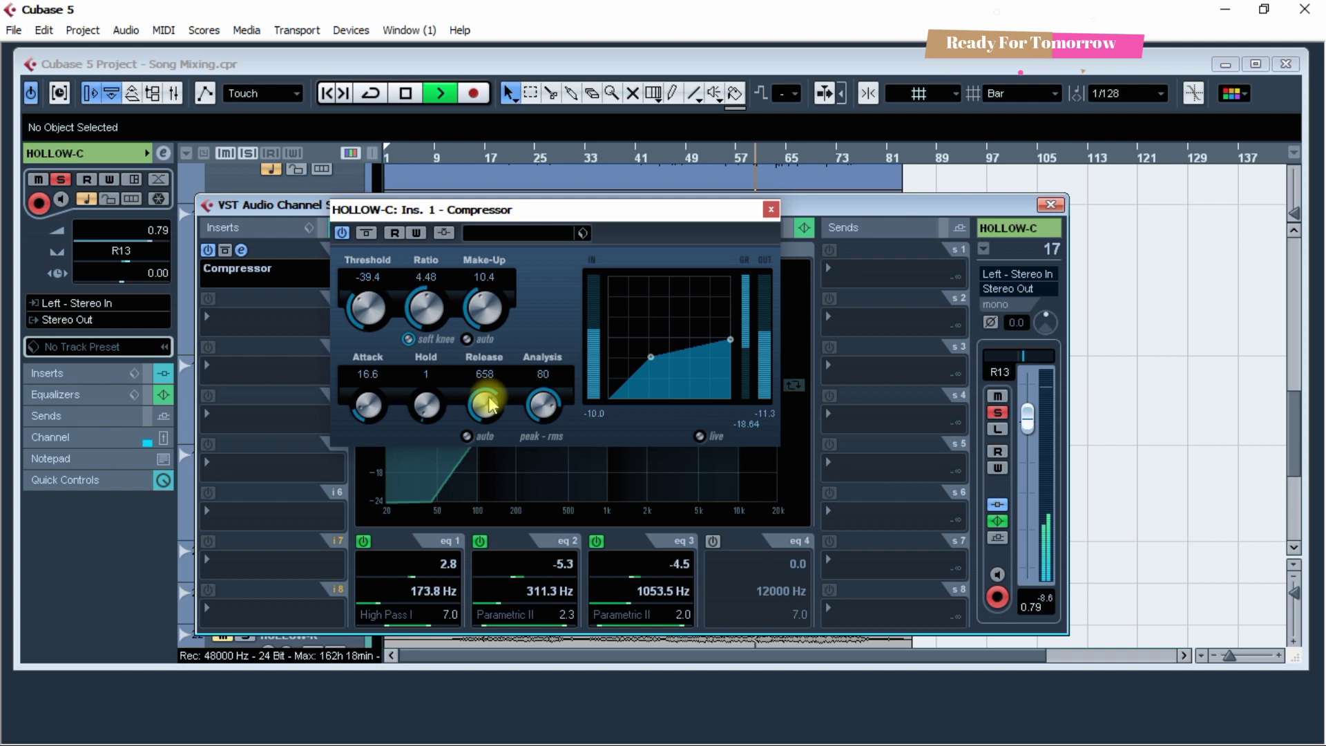
pyautogui.click(770, 210)
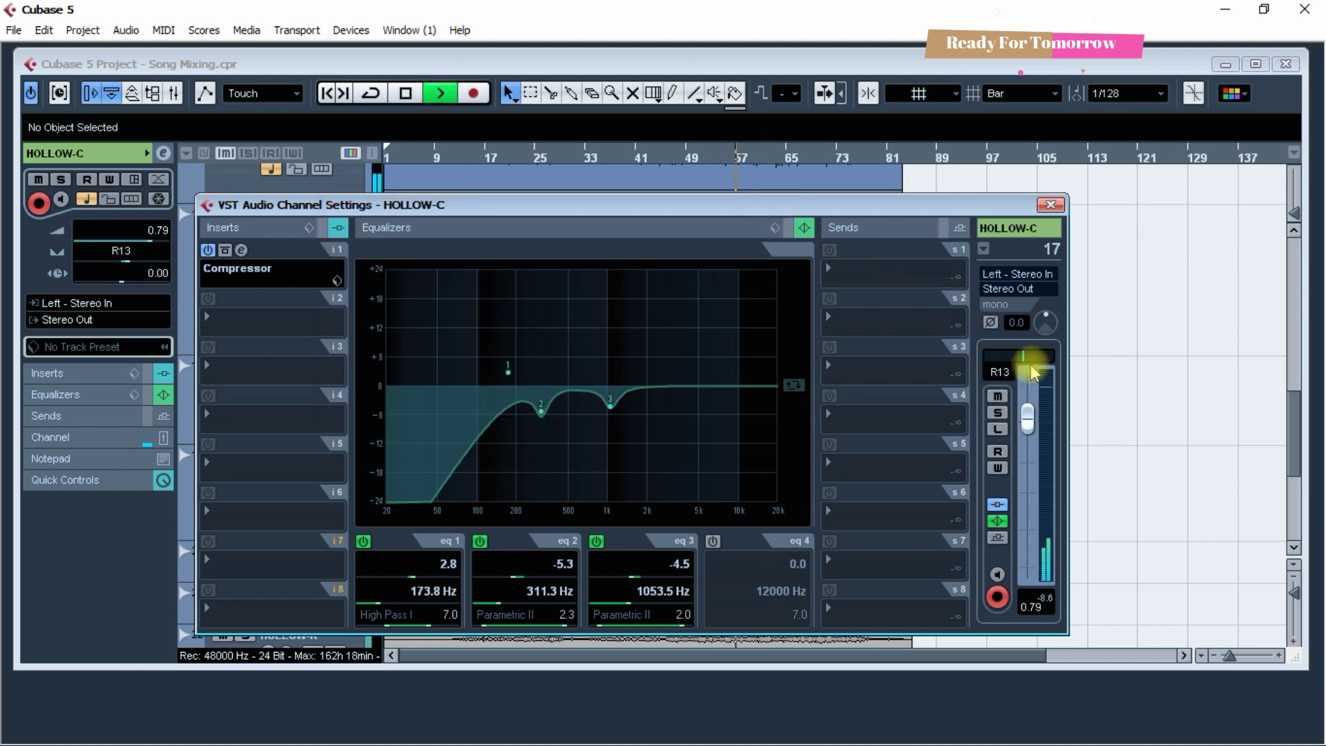
# - Close the HOLLOW-C channel settings, pan the track to R47 and move playback to about bar 21
pyautogui.click(1050, 204)
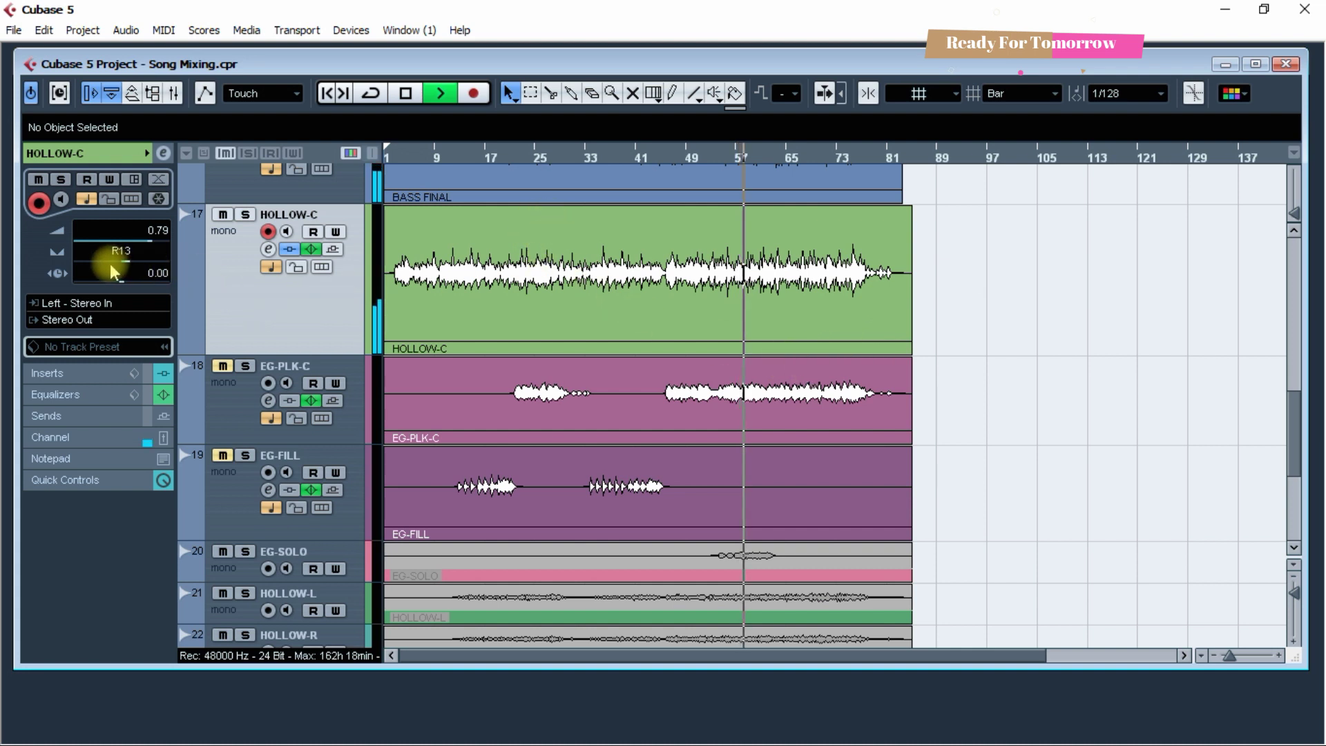
pyautogui.moveTo(110, 263); pyautogui.dragTo(146, 268)
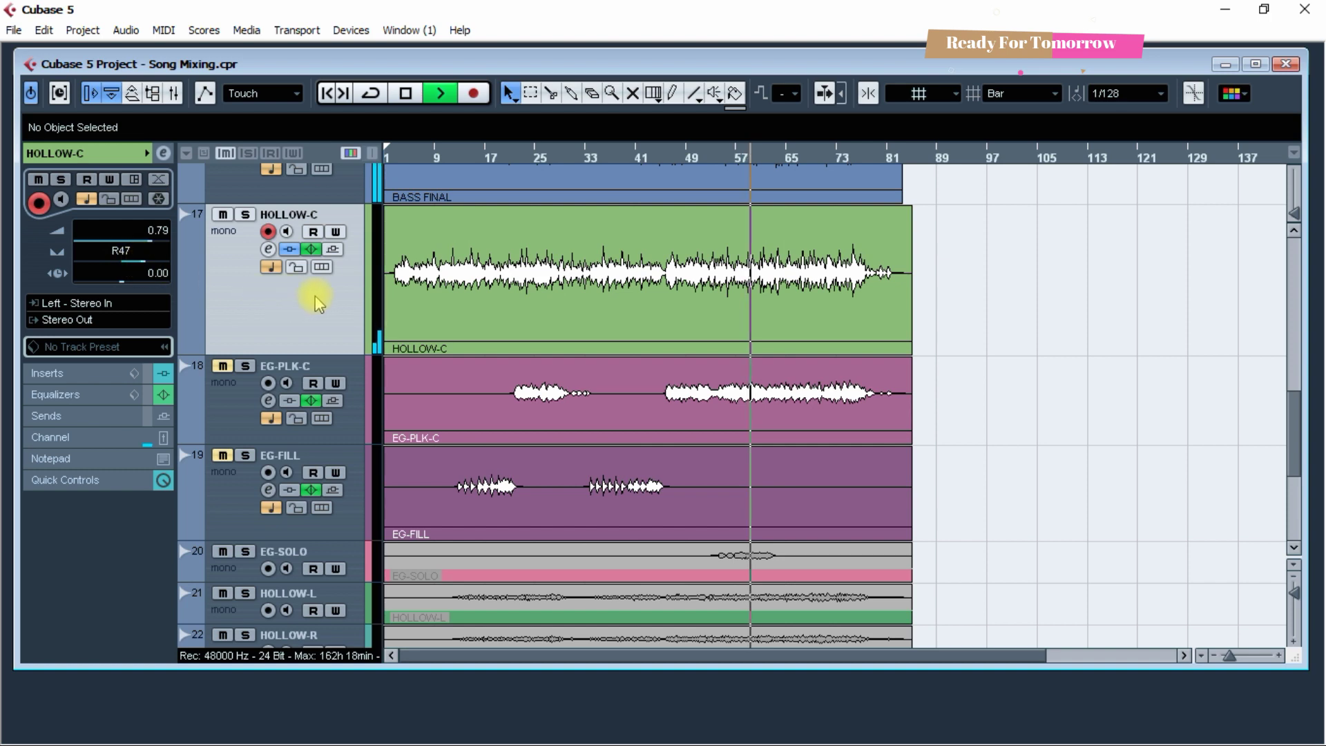
pyautogui.moveTo(523, 159); pyautogui.dragTo(601, 312)
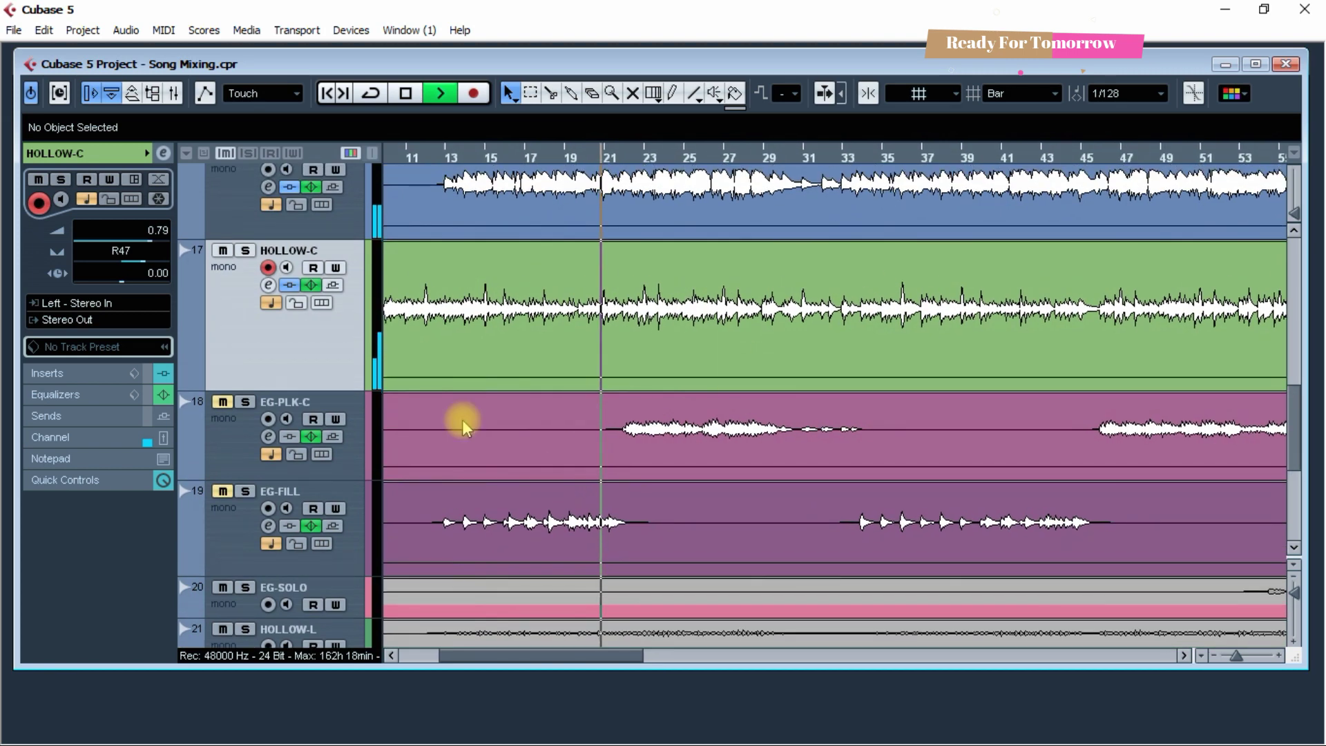
# - Solo the EG-PLK-C track, audition it from about bar 23 and stop playback
pyautogui.click(246, 423)
pyautogui.press('s')
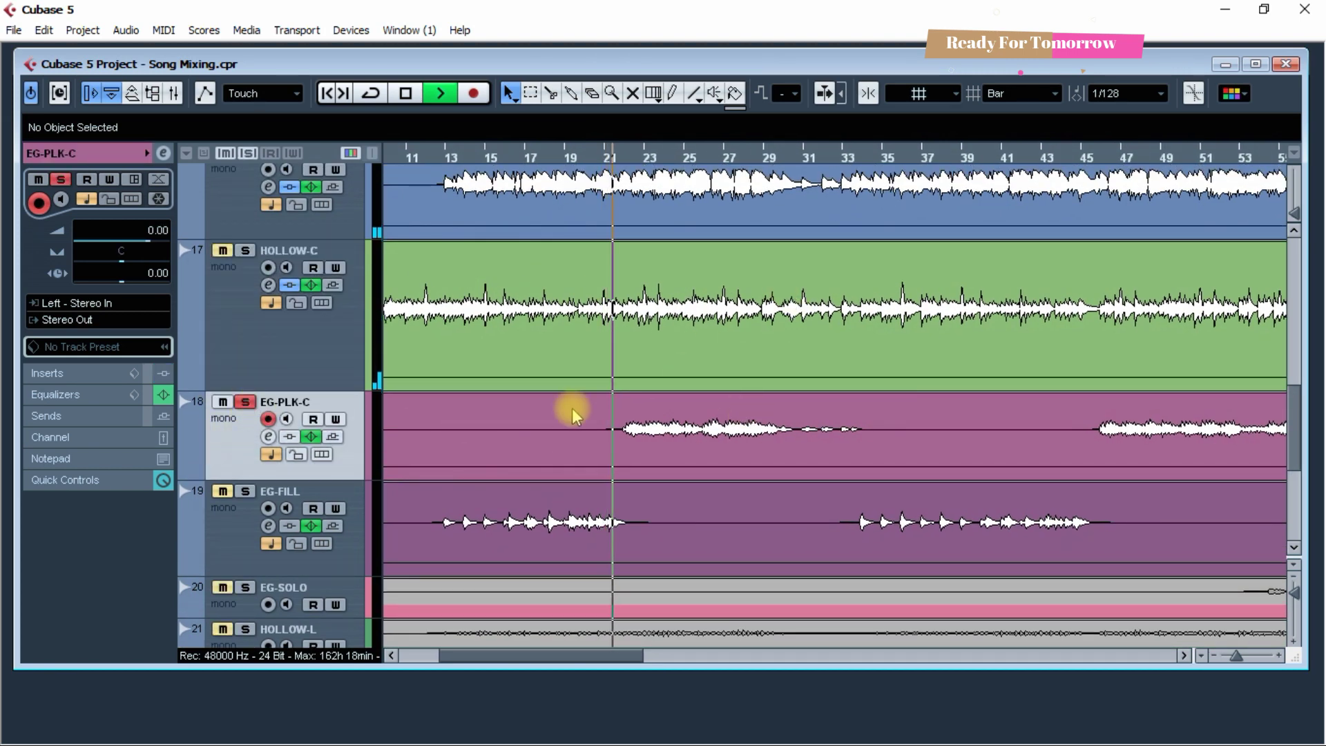
pyautogui.click(647, 158)
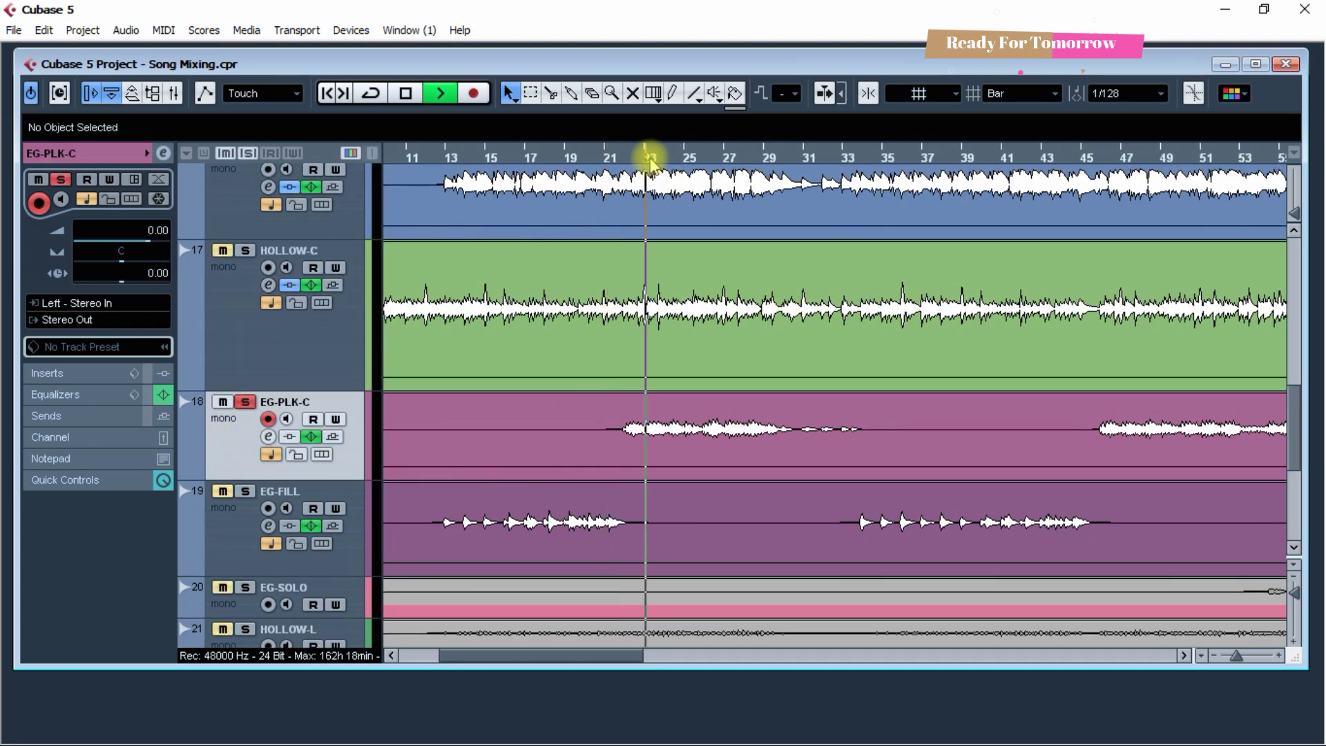
pyautogui.press('space')
# - Insert the Compressor from the Dynamics effects in the first insert slot of EG-PLK-C
pyautogui.click(268, 437)
pyautogui.click(269, 267)
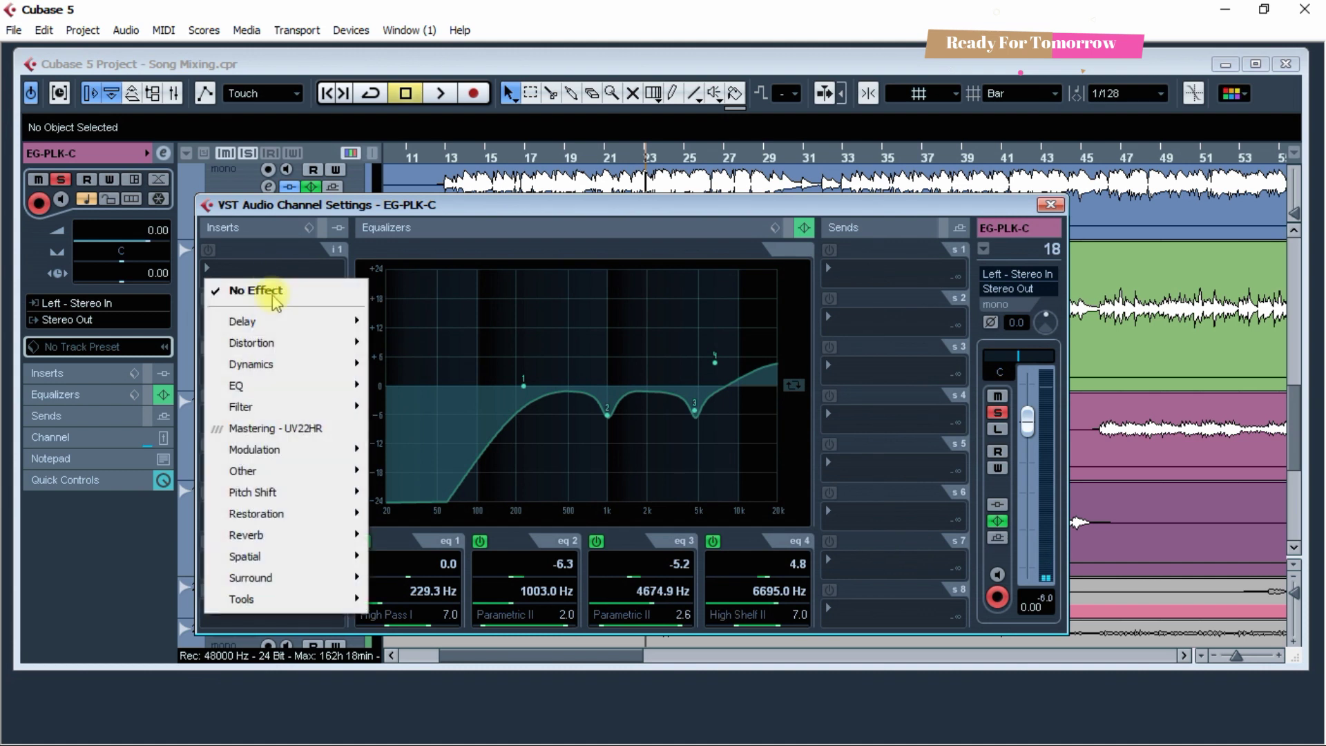
pyautogui.moveTo(275, 364)
pyautogui.click(387, 364)
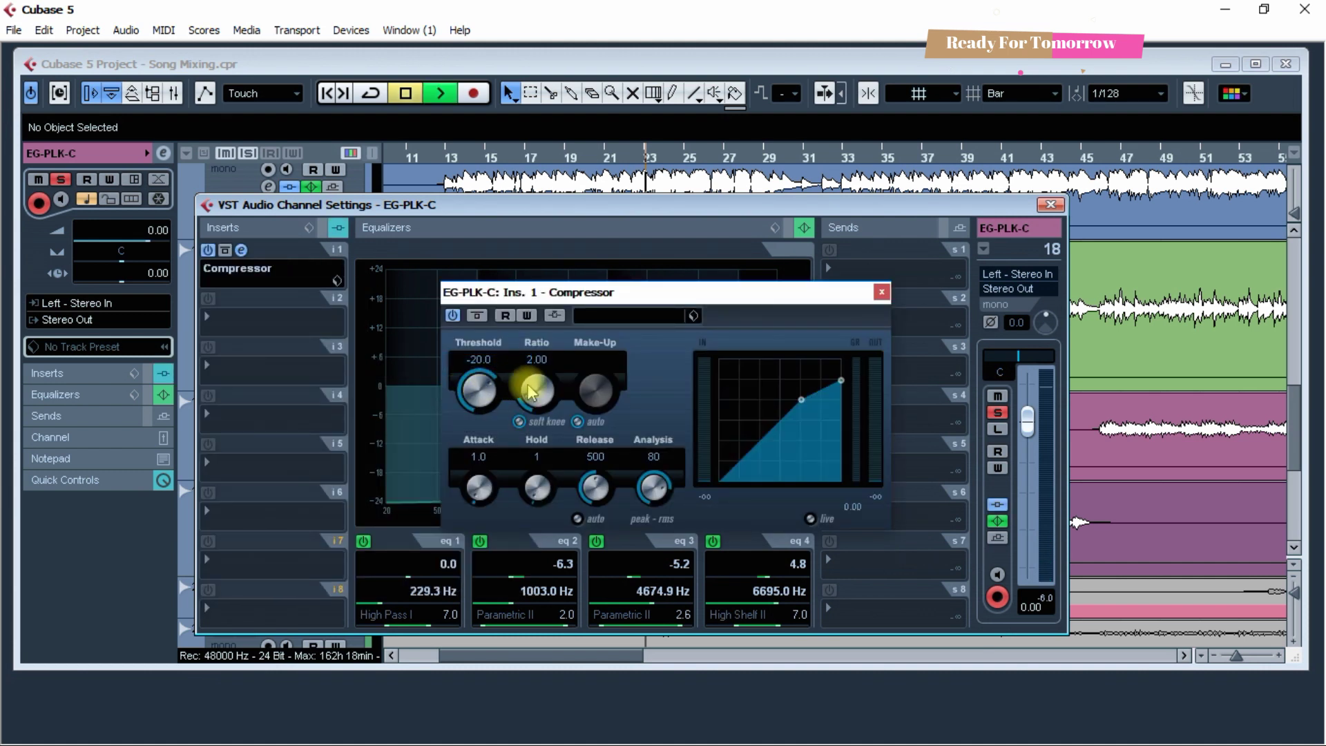
# - Set the EG-PLK-C compressor to ratio 4.38, threshold -33.8, attack 4.5 and manual make-up gain 11.0 while auditioning the track
pyautogui.press('space')
pyautogui.press('space')
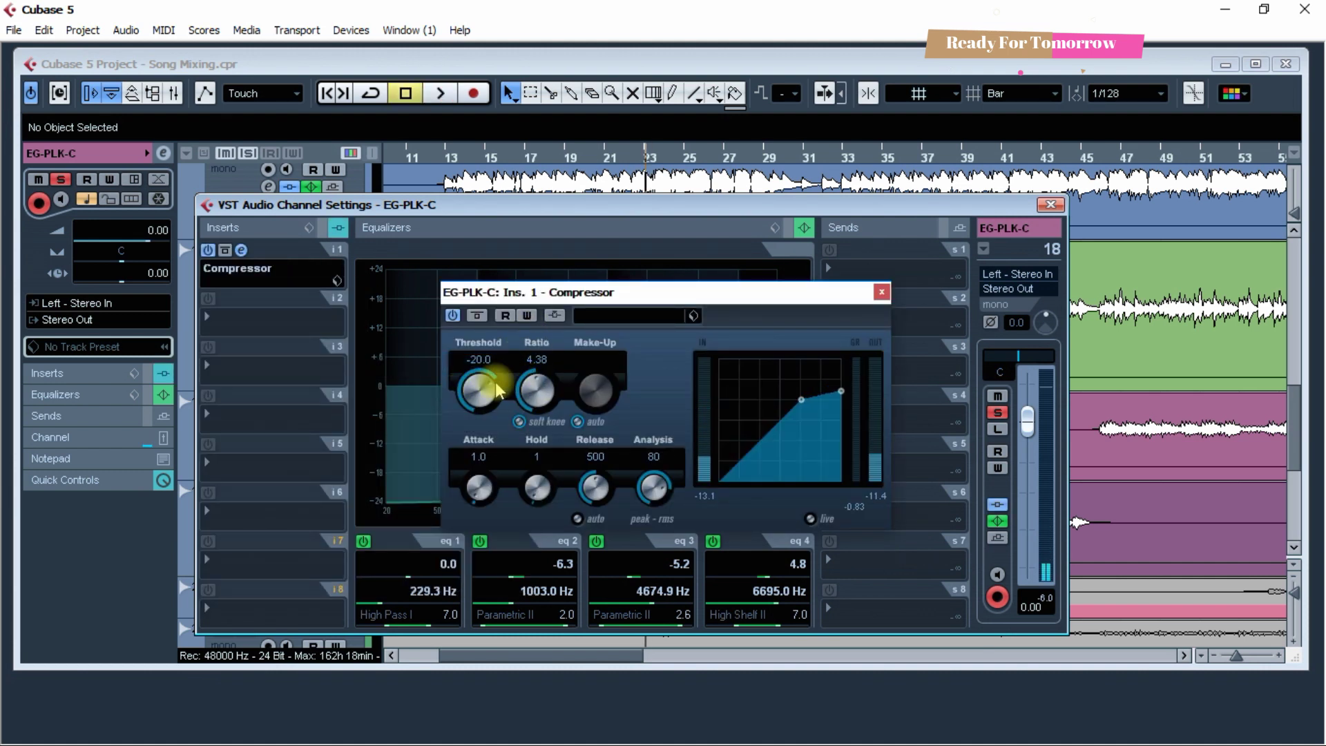
pyautogui.moveTo(478, 378)
pyautogui.mouseDown()
pyautogui.moveTo(476, 428)
pyautogui.moveTo(478, 388)
pyautogui.mouseUp()
pyautogui.press('space')
pyautogui.moveTo(595, 388)
pyautogui.mouseDown()
pyautogui.moveTo(592, 342)
pyautogui.moveTo(599, 388)
pyautogui.mouseUp()
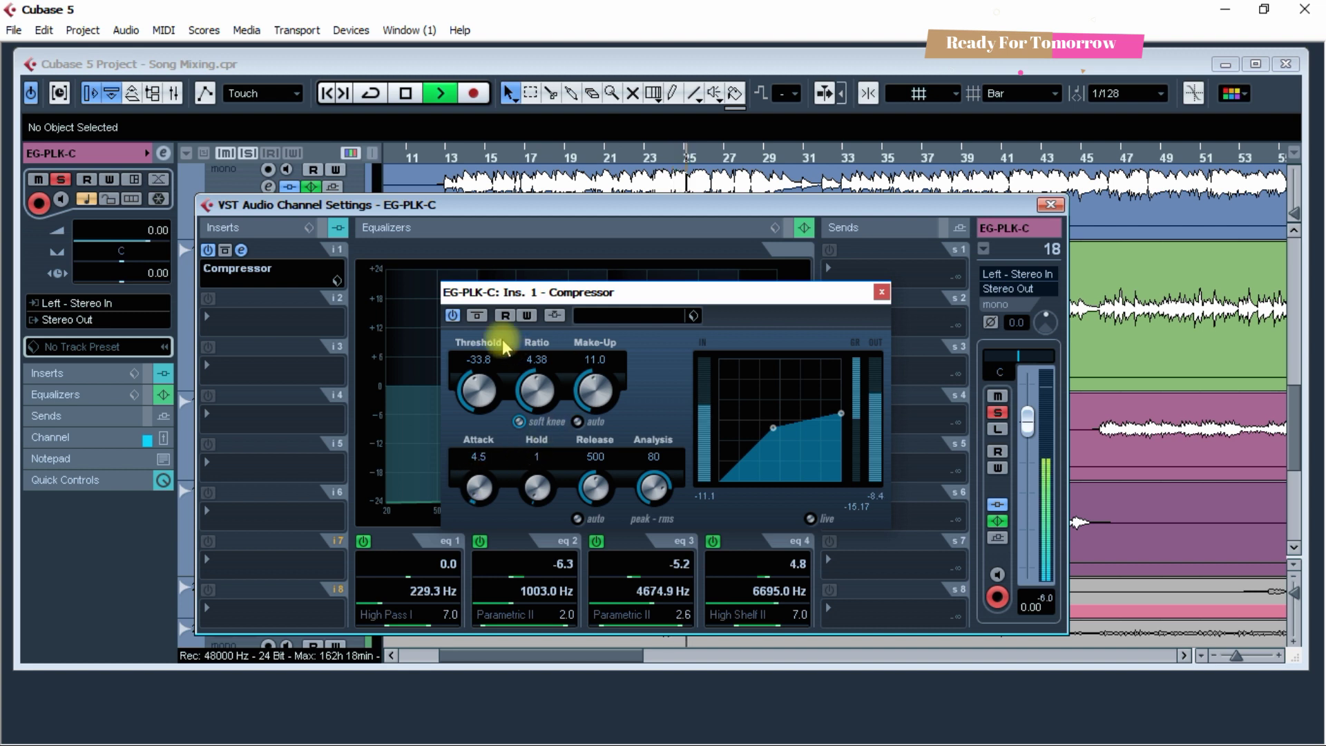
# - Compare the EG-PLK-C sound with the compressor bypassed and active, and stop playback
pyautogui.click(453, 316)
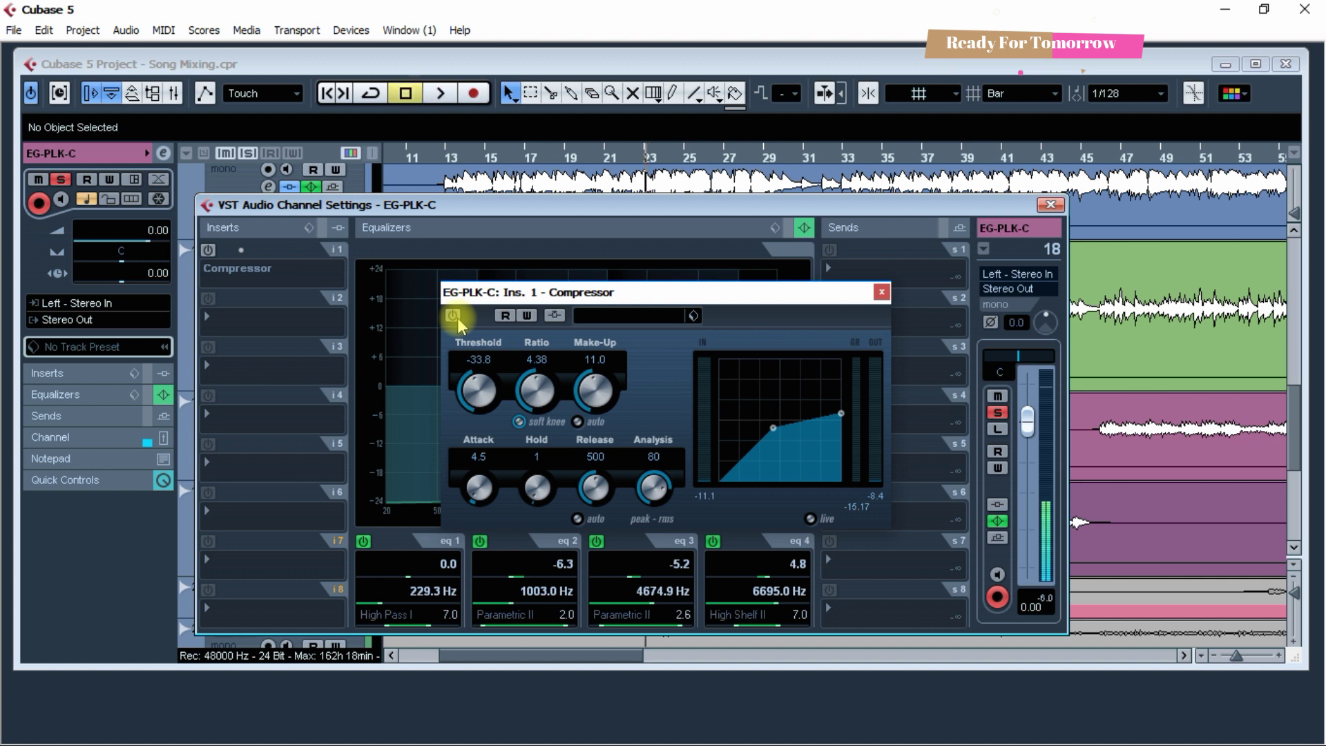
pyautogui.click(454, 316)
pyautogui.press('space')
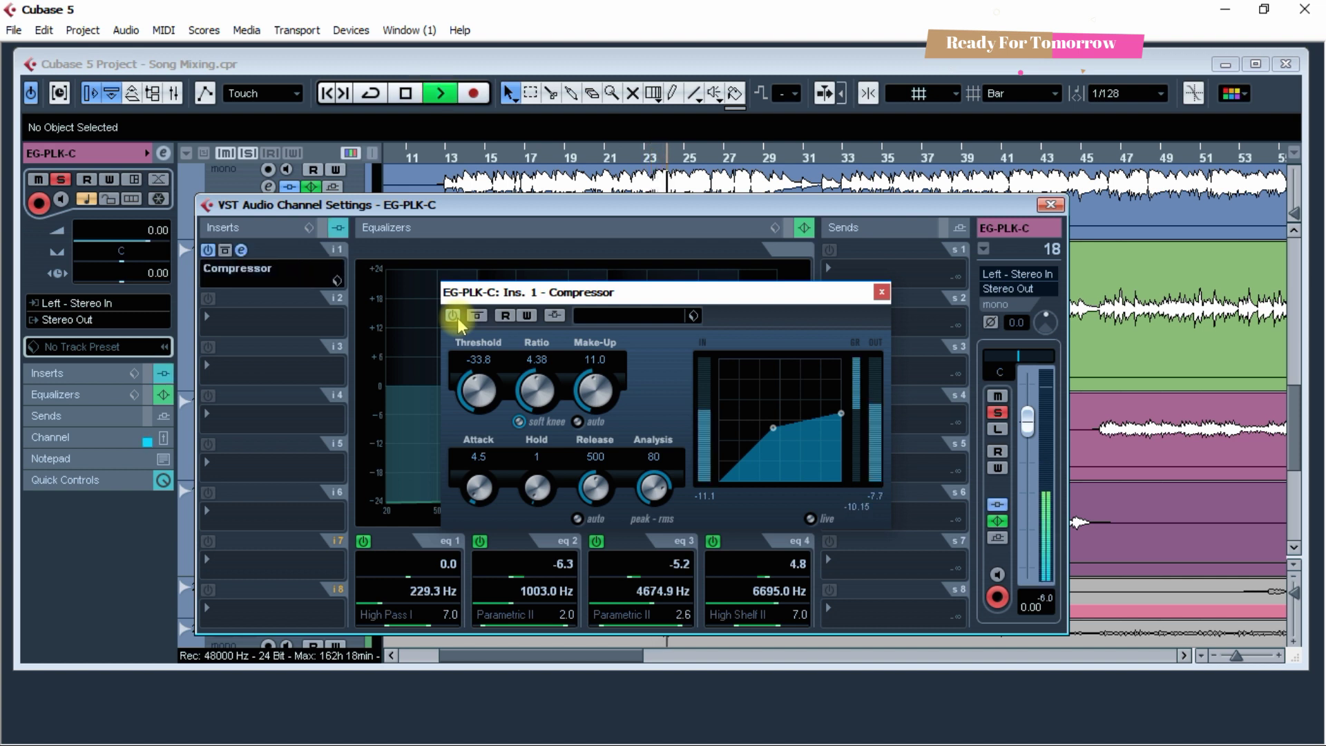
pyautogui.press('space')
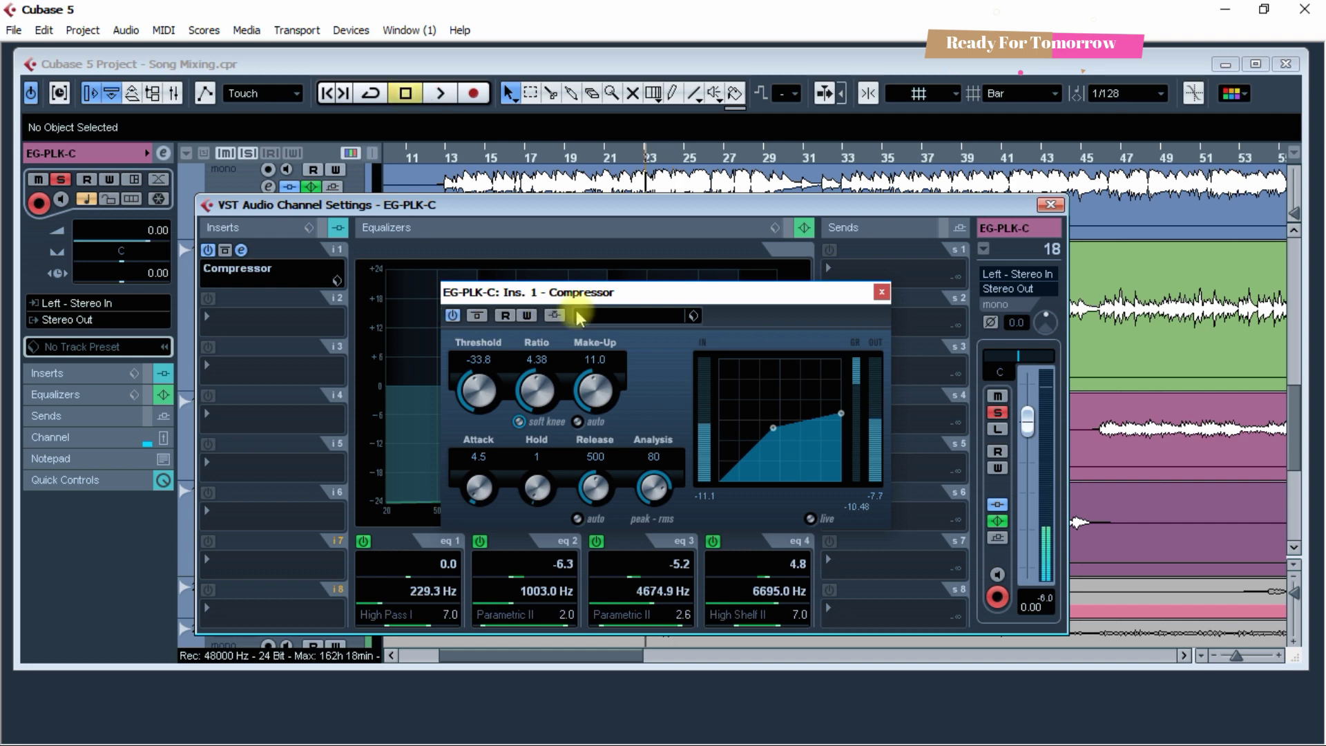
# - Close the compressor, unsolo EG-PLK-C and play the full mix with its channel settings closed
pyautogui.click(881, 291)
pyautogui.click(997, 412)
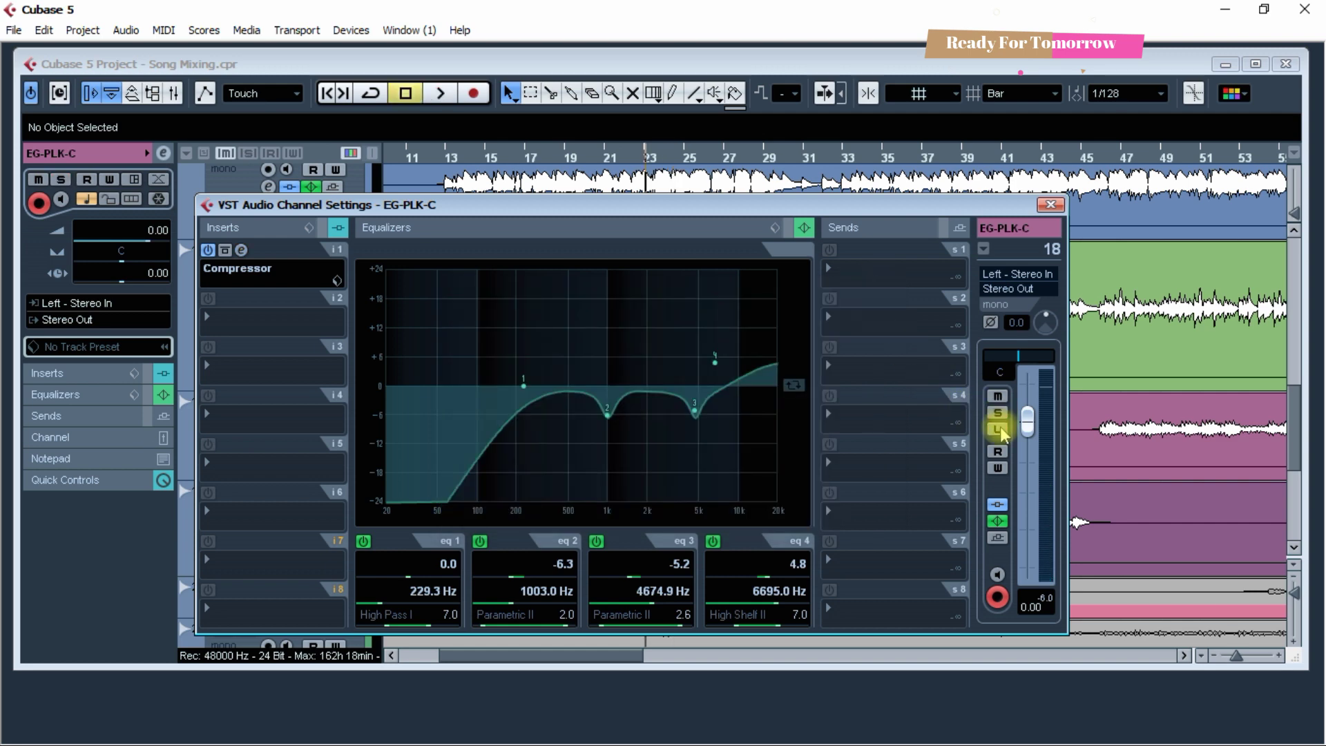
pyautogui.press('space')
pyautogui.click(1049, 206)
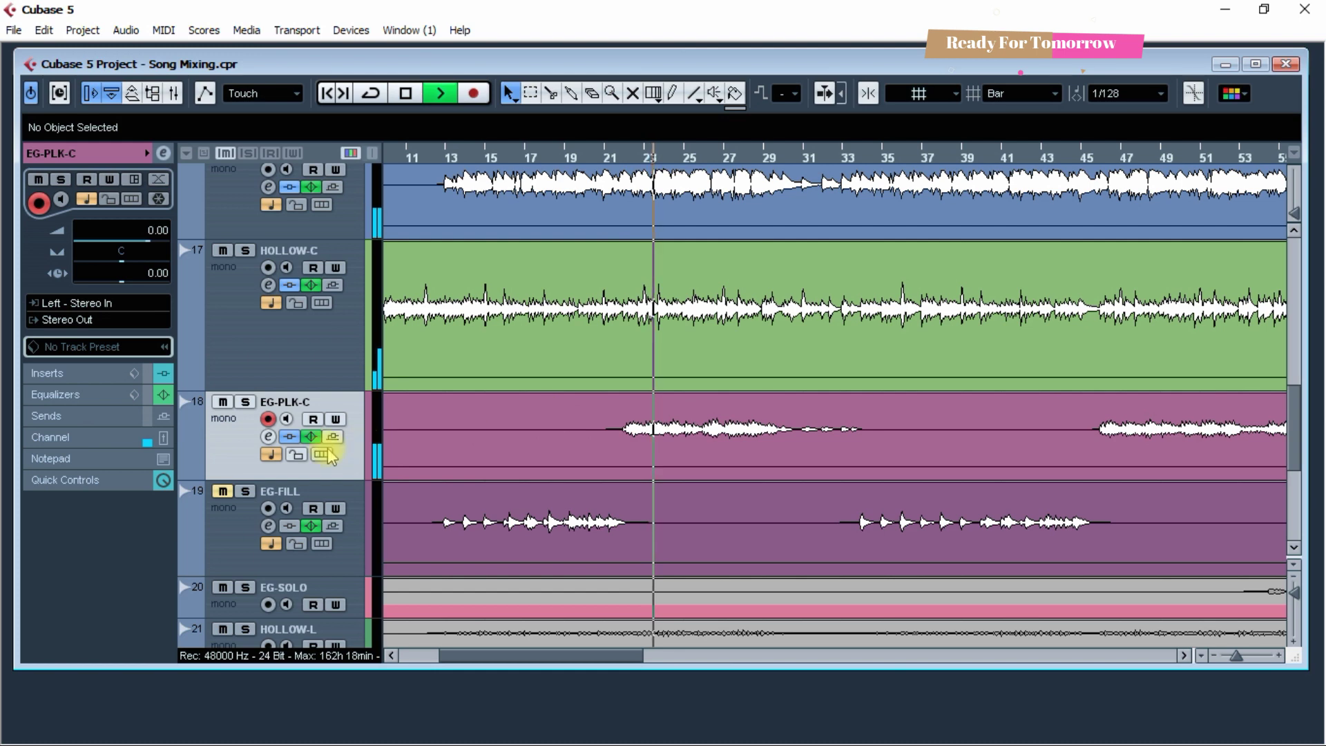
# - Set the EG-PLK-C track's volume to -5.52 during playback of the mix
pyautogui.scroll(-5, 128, 252)
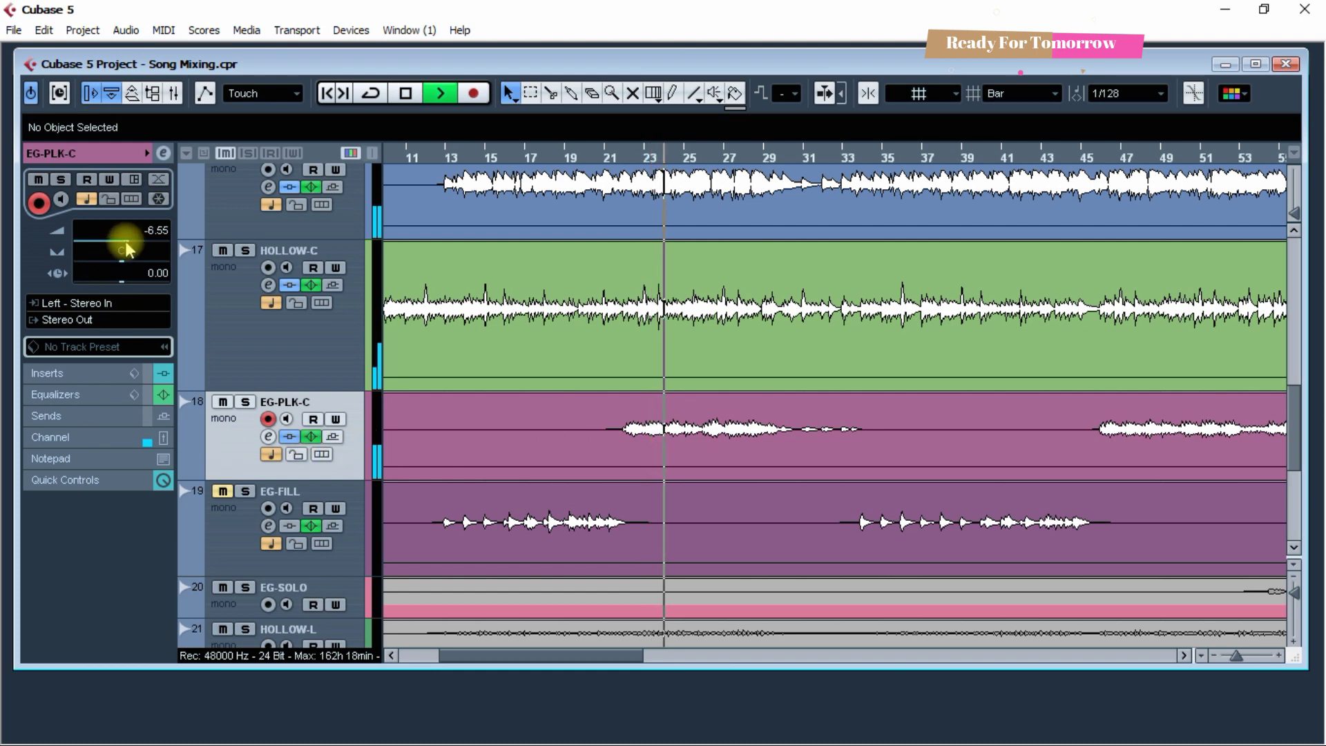
pyautogui.scroll(-3, 604, 418)
pyautogui.scroll(-2, 593, 423)
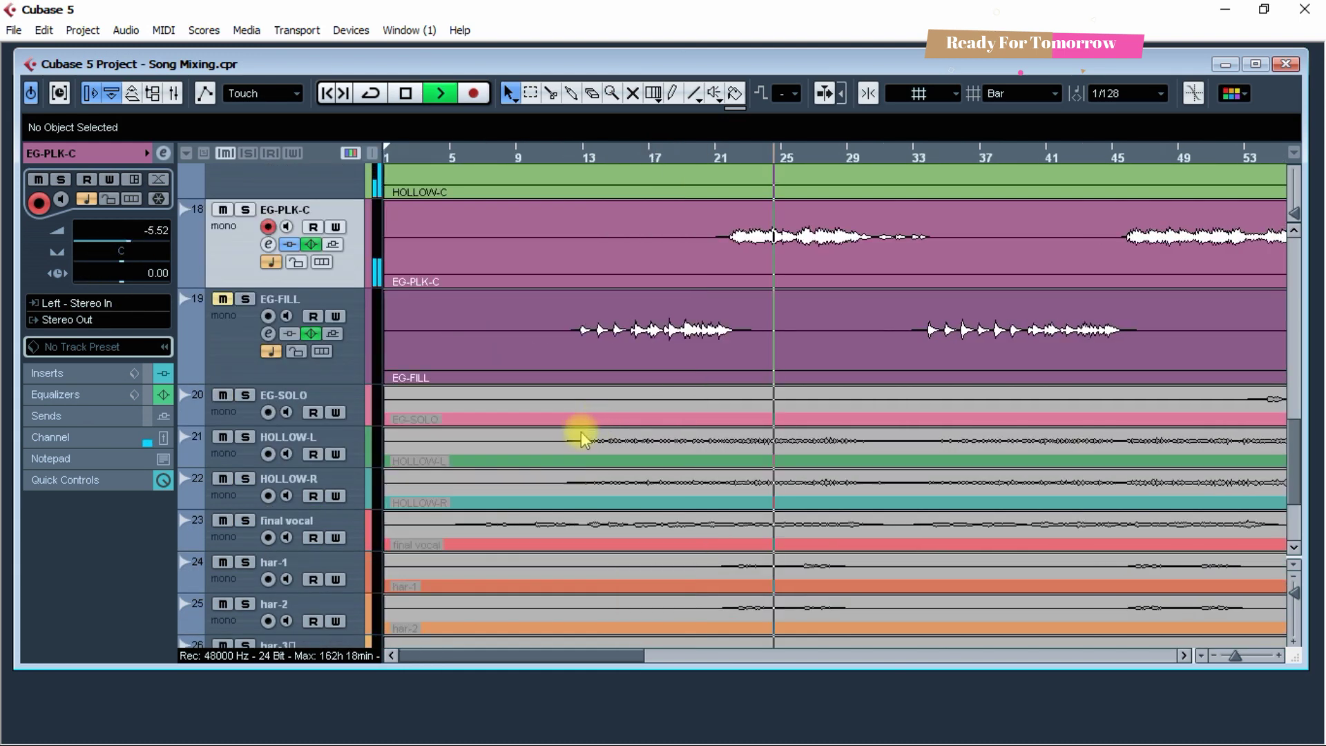
# - Solo the EG-FILL track and play it from about bar 17
pyautogui.click(224, 325)
pyautogui.press('g')
pyautogui.click(245, 298)
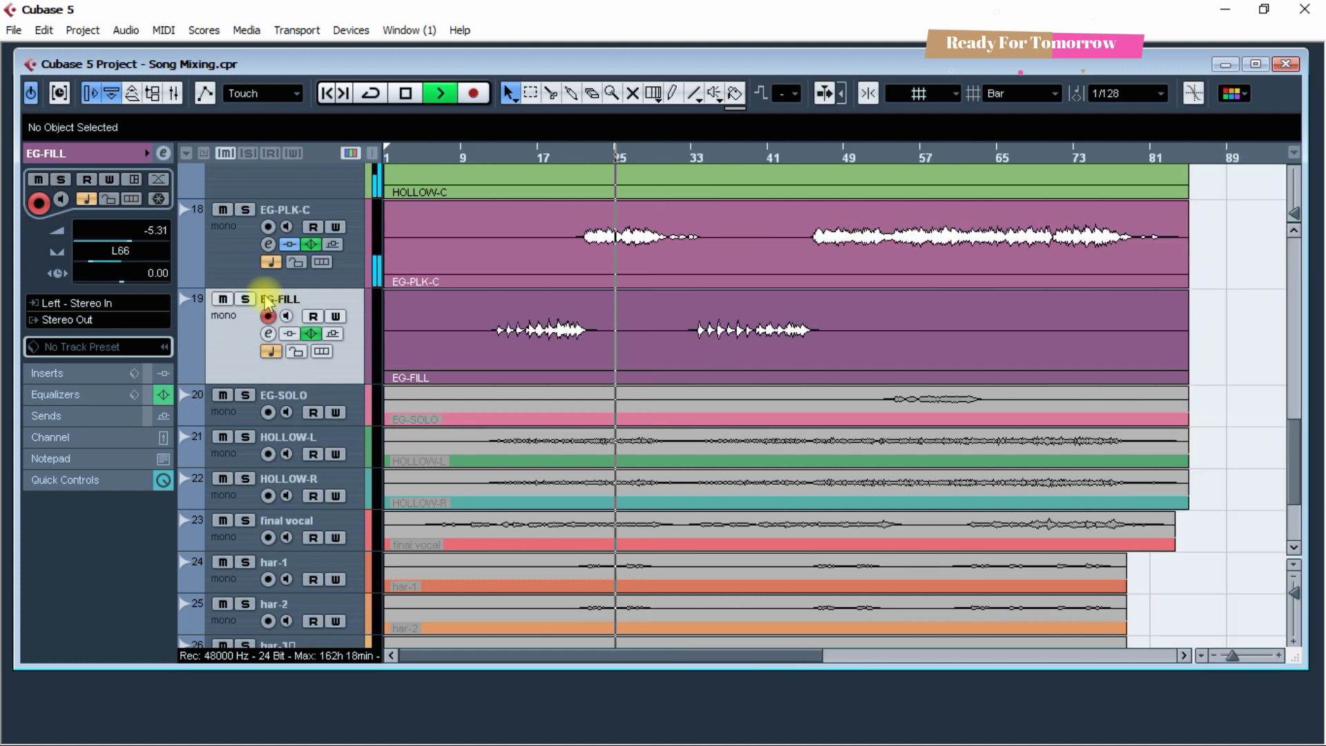
pyautogui.click(537, 154)
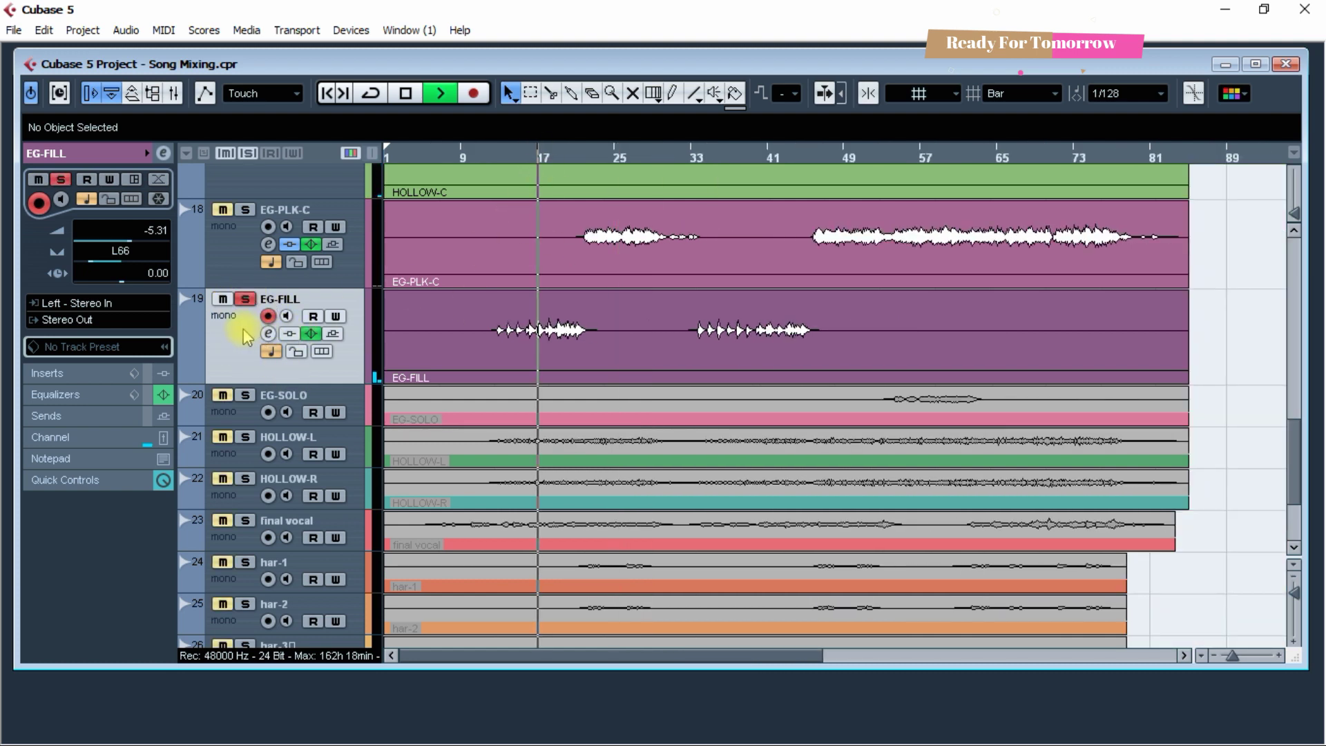
# - Insert the Compressor from the Dynamics effects in the first insert slot of EG-FILL
pyautogui.click(268, 334)
pyautogui.press('space')
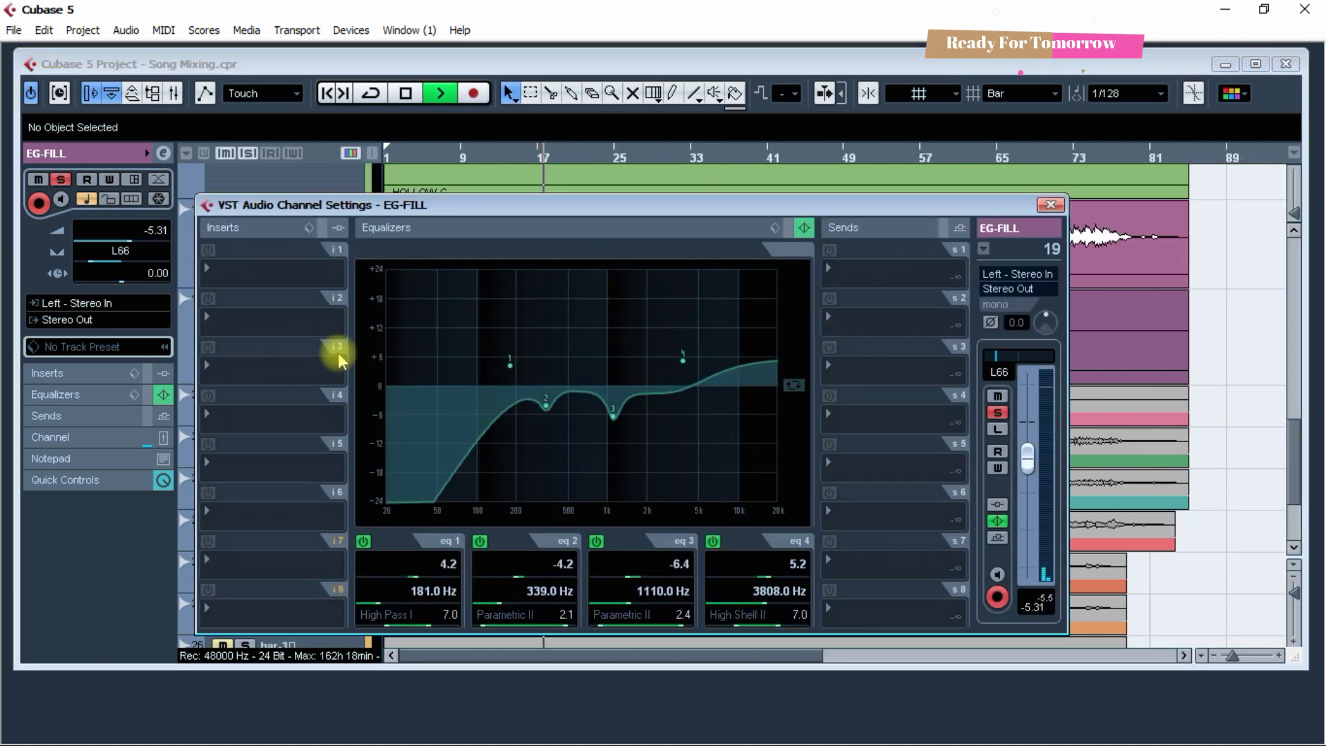
pyautogui.click(256, 270)
pyautogui.moveTo(269, 364)
pyautogui.click(409, 365)
# - Set the EG-FILL compressor to threshold -31.6, ratio 3.99 and manual make-up gain 8.8, and close its window
pyautogui.moveTo(473, 386)
pyautogui.mouseDown()
pyautogui.moveTo(539, 391)
pyautogui.moveTo(532, 376)
pyautogui.moveTo(477, 389)
pyautogui.moveTo(477, 378)
pyautogui.moveTo(480, 391)
pyautogui.mouseUp()
pyautogui.press('space')
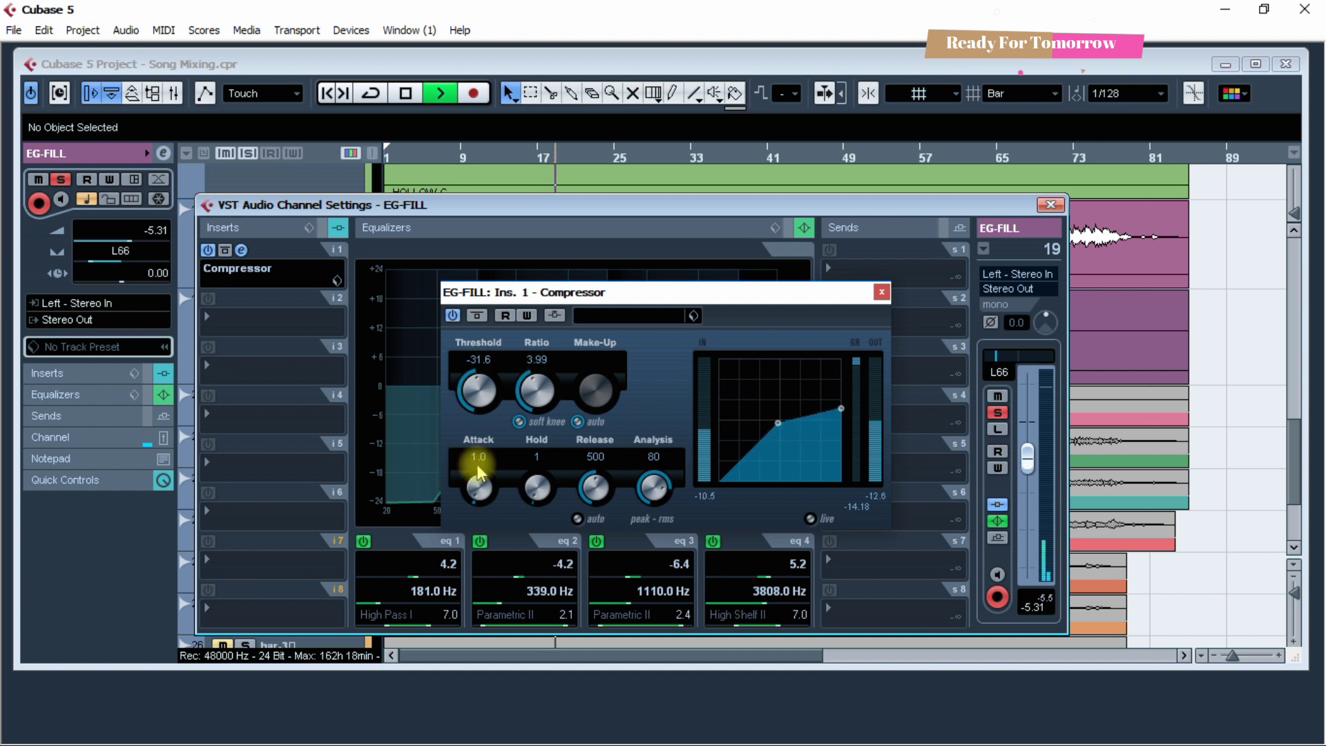
pyautogui.click(578, 421)
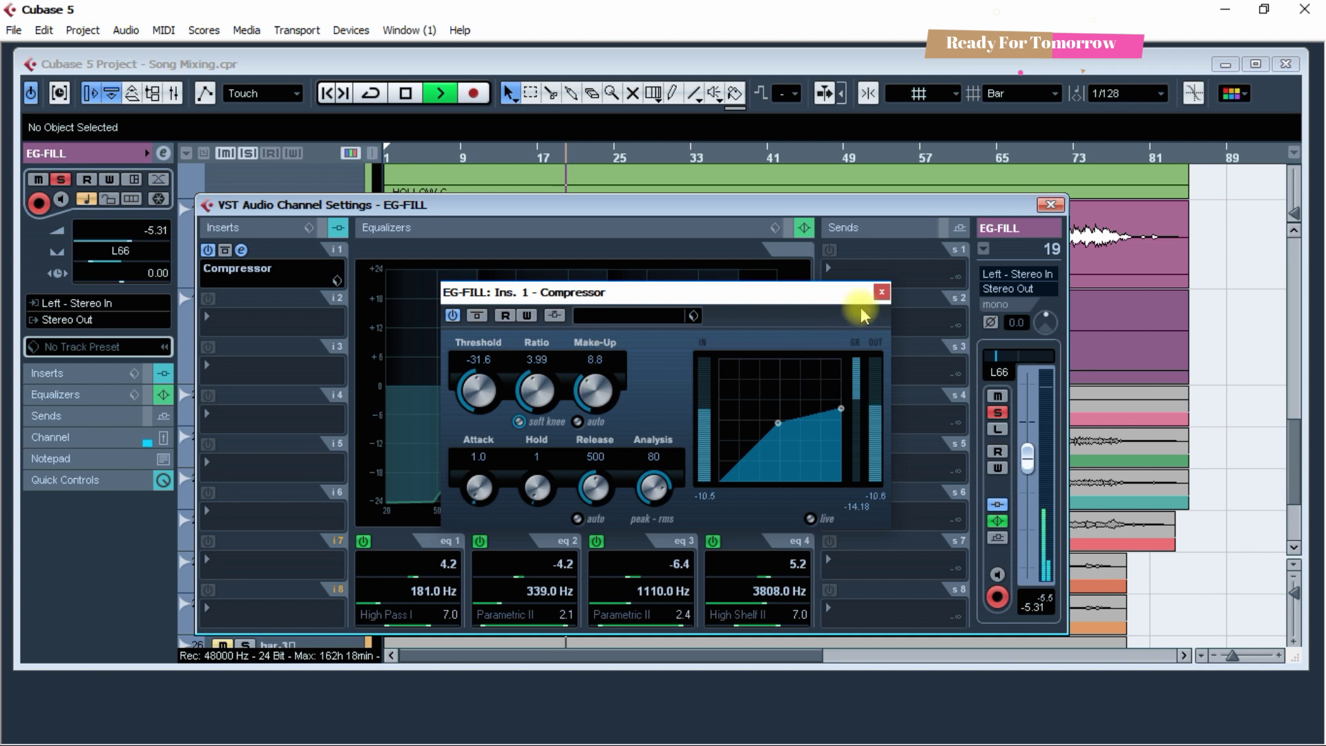
pyautogui.click(881, 291)
# - Unsolo EG-FILL, then pan it to L60 and set its volume to -9.05 within the full mix
pyautogui.click(998, 413)
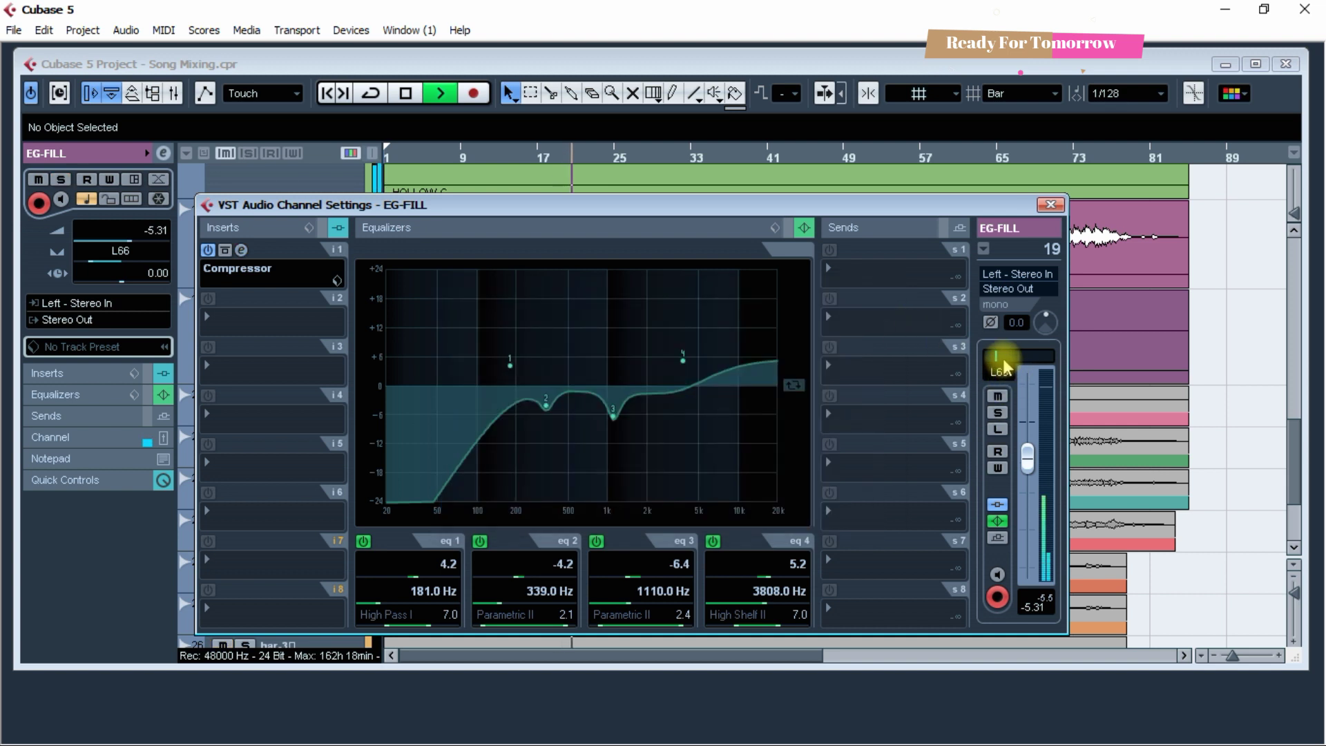
pyautogui.moveTo(998, 360); pyautogui.dragTo(1000, 362)
pyautogui.moveTo(1028, 458); pyautogui.dragTo(1027, 470)
pyautogui.click(1050, 204)
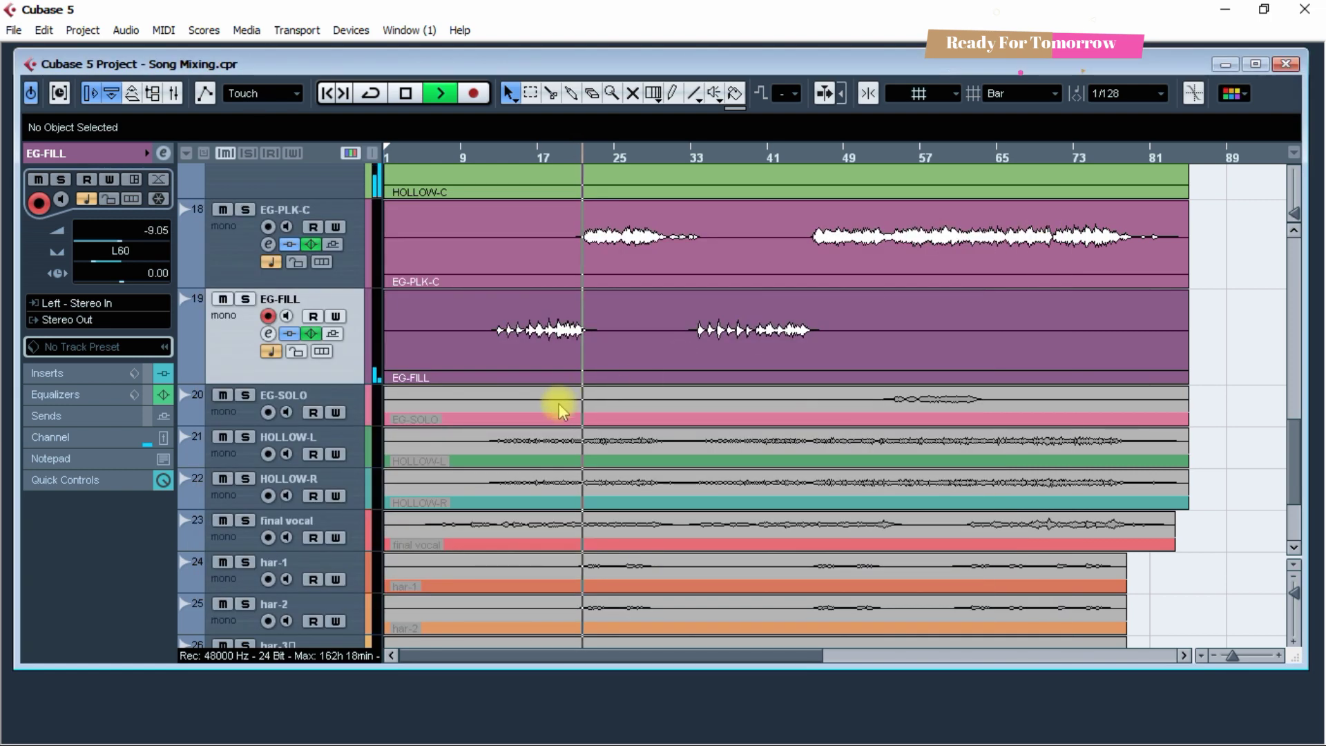
# - Play the full mix from about bar 15 and review the tracks from EG-FILL up to the drums, then stop
pyautogui.press('g')
pyautogui.press('g')
pyautogui.click(484, 155)
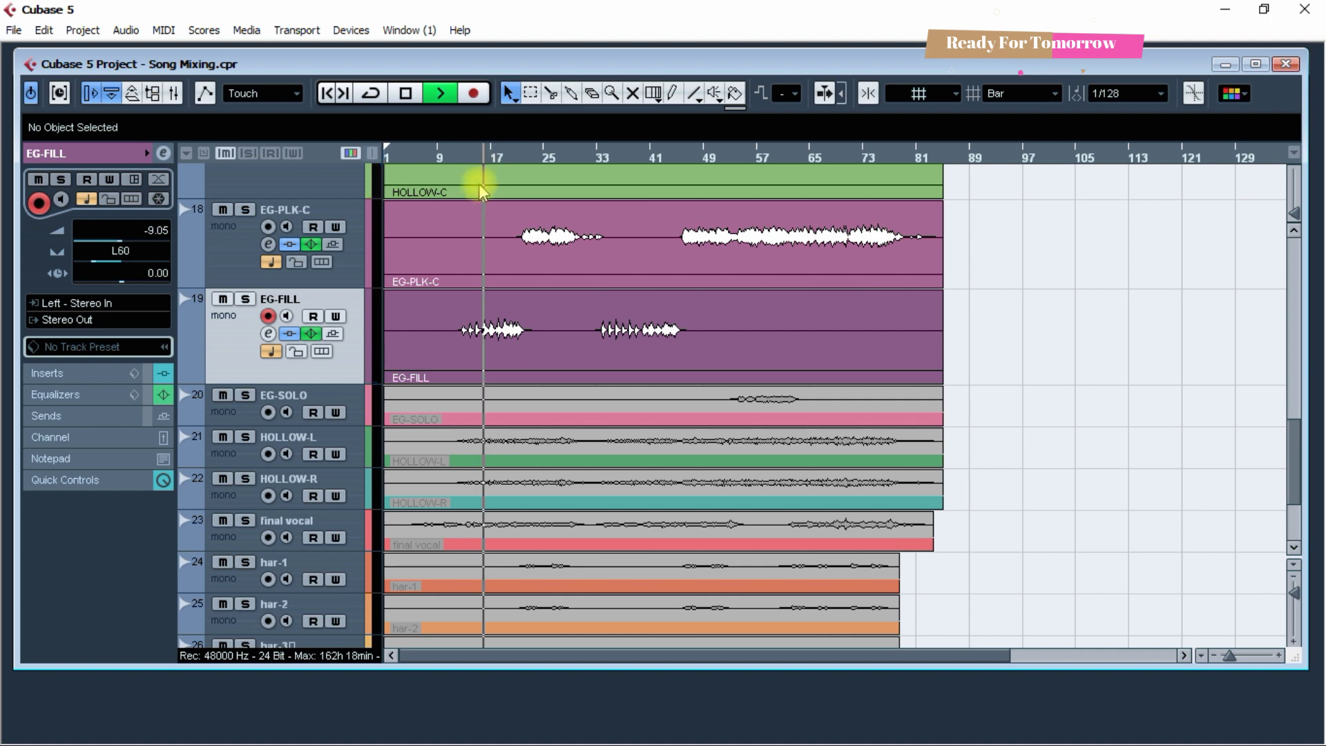
pyautogui.press('h')
pyautogui.press('h')
pyautogui.press('g')
pyautogui.press('g')
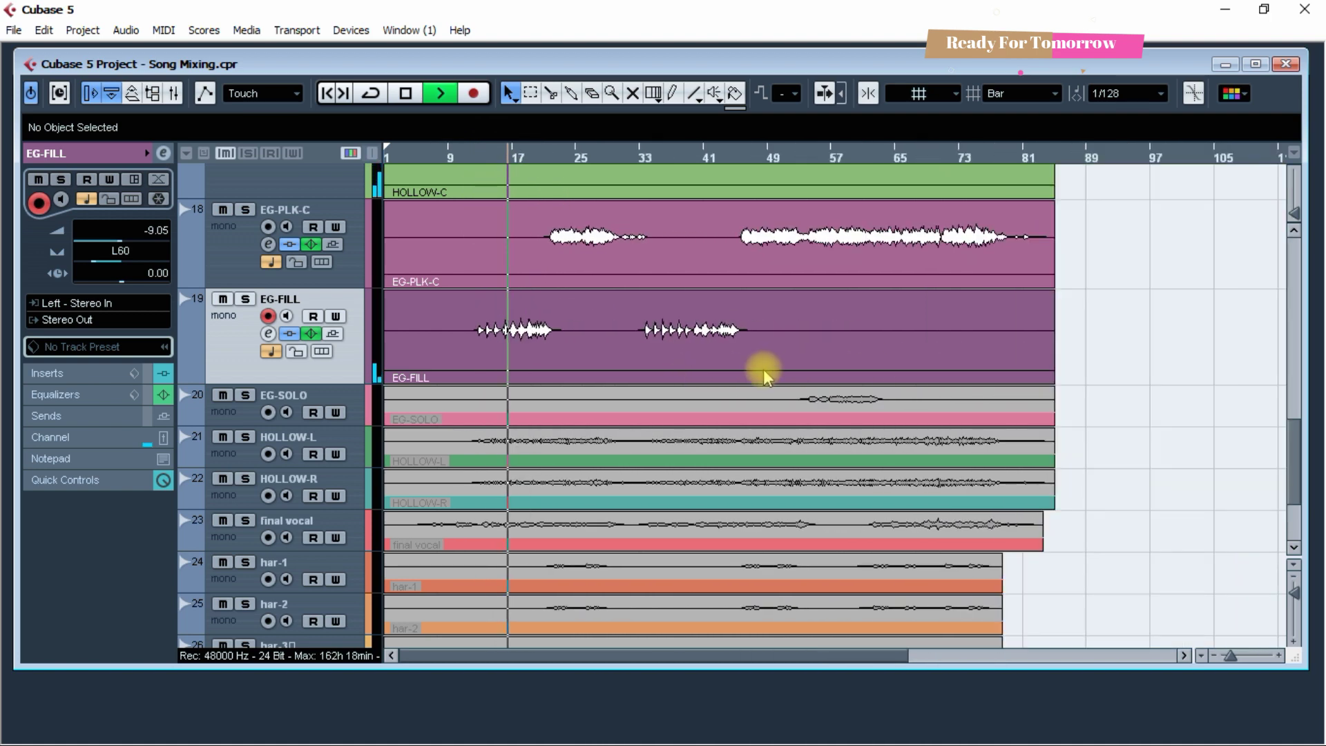
pyautogui.scroll(10, 630, 440)
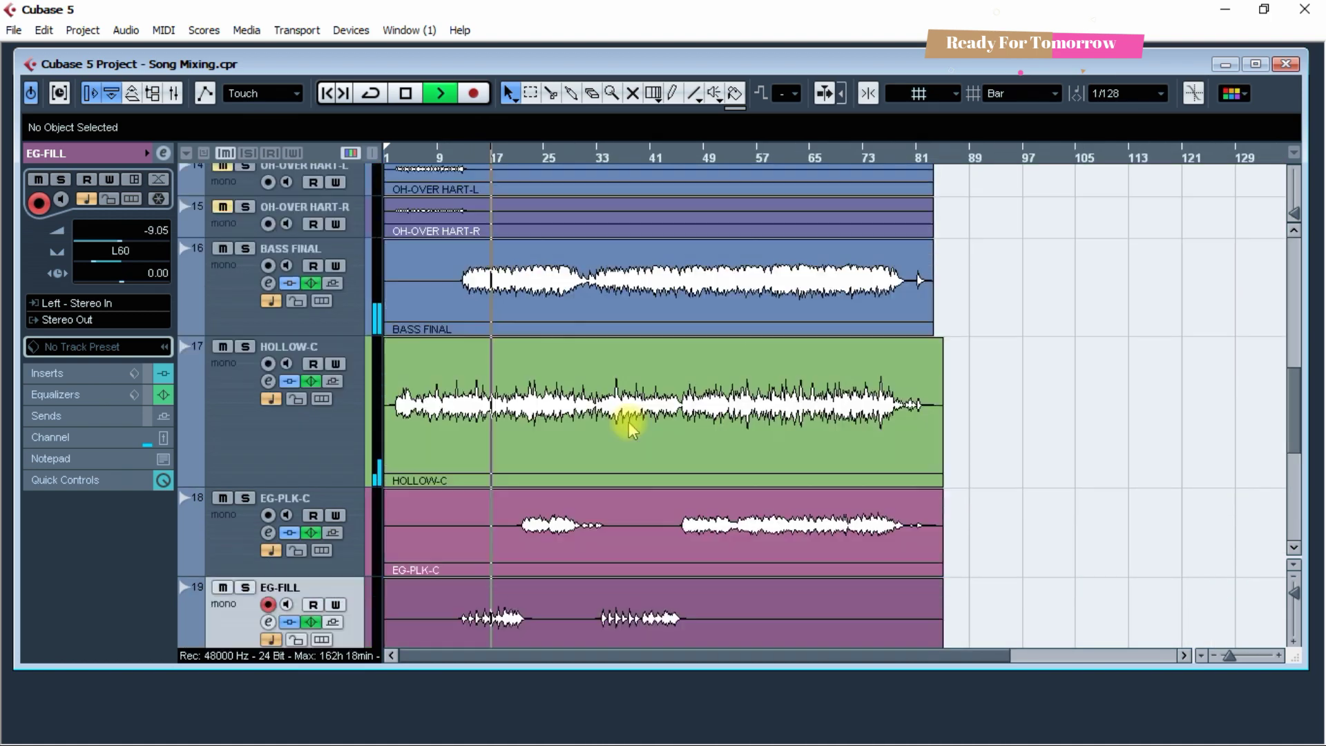
pyautogui.scroll(6, 629, 421)
pyautogui.scroll(-5, 628, 424)
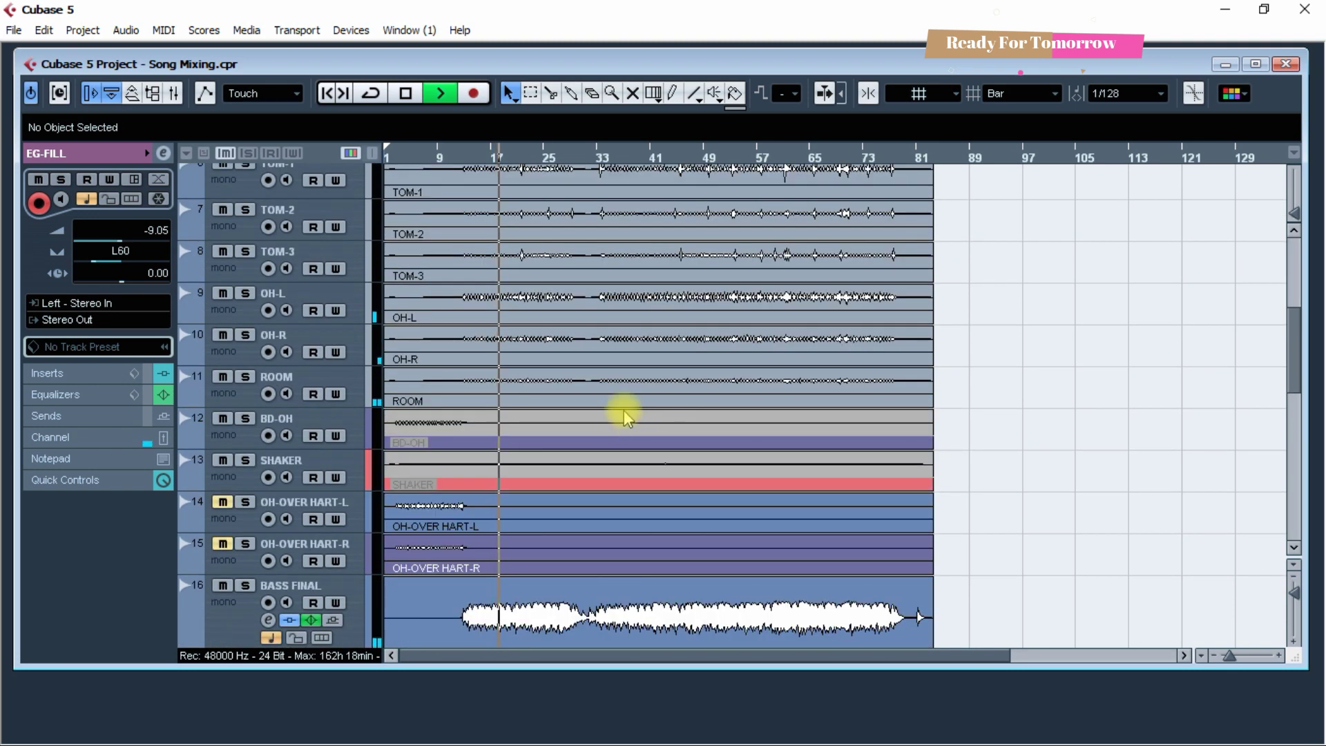
pyautogui.scroll(5, 627, 410)
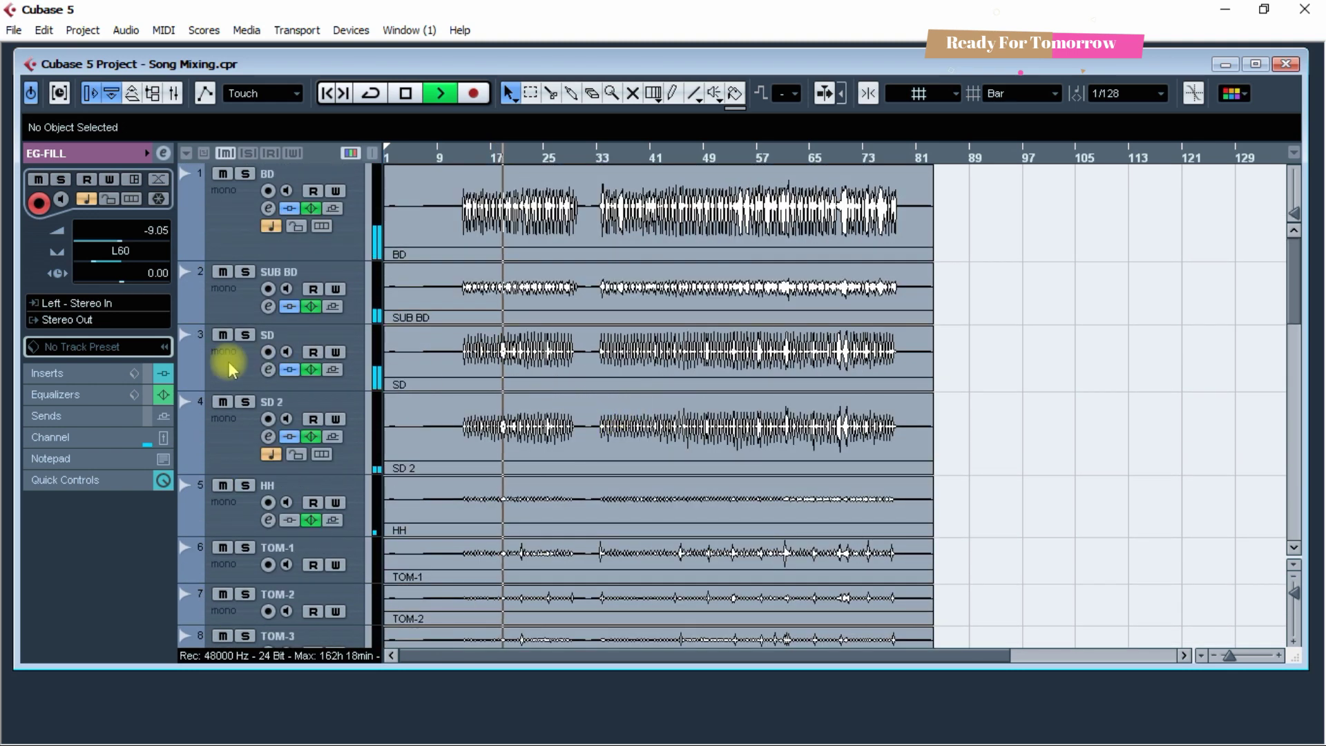
pyautogui.press('space')
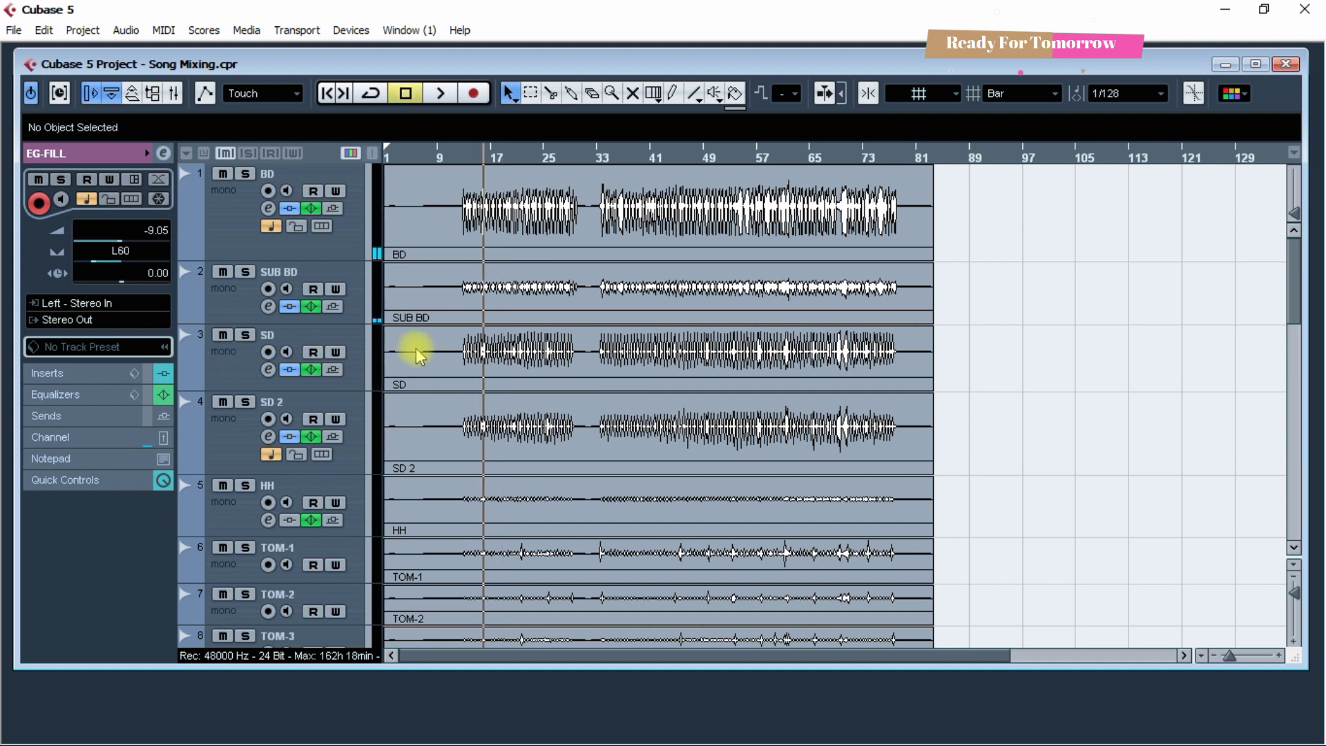
# - Listen to the bass and guitar tracks in the mix again, restarting playback from about bar 19
pyautogui.scroll(-12, 547, 394)
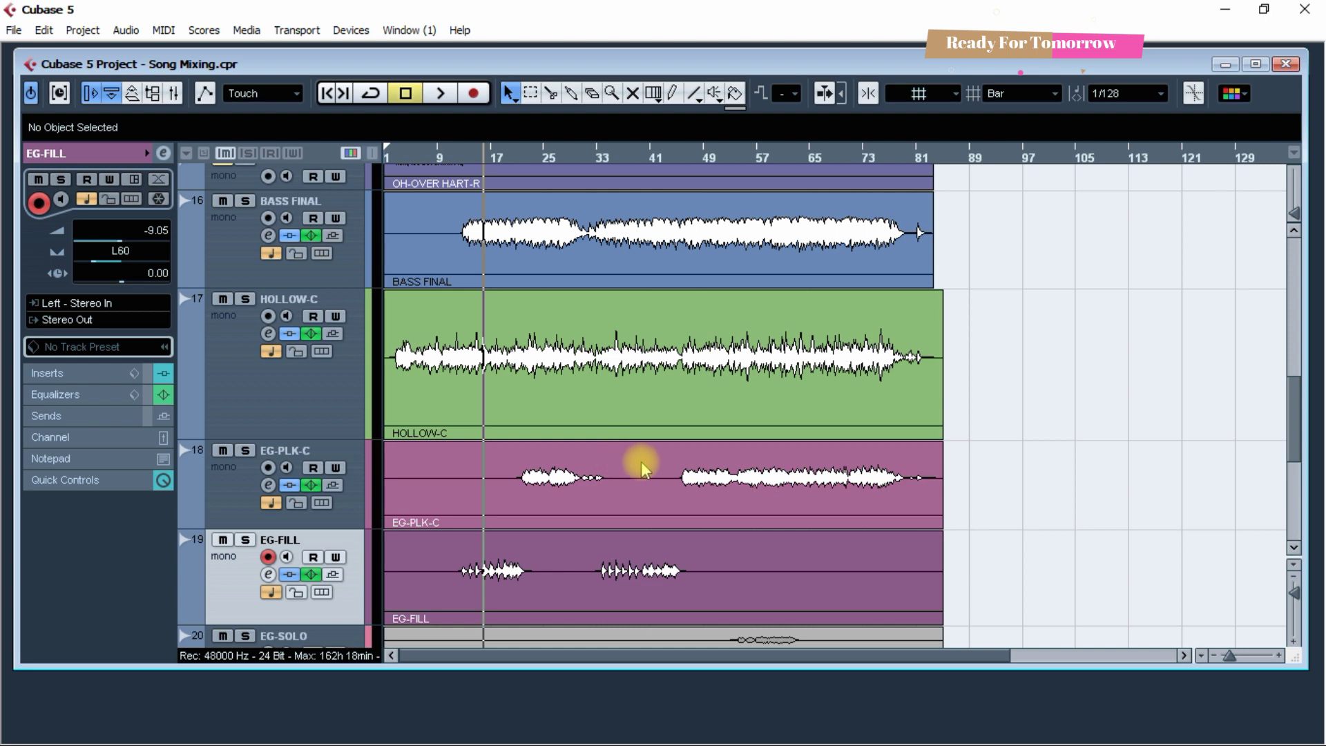
pyautogui.press('space')
pyautogui.press('h')
pyautogui.press('h')
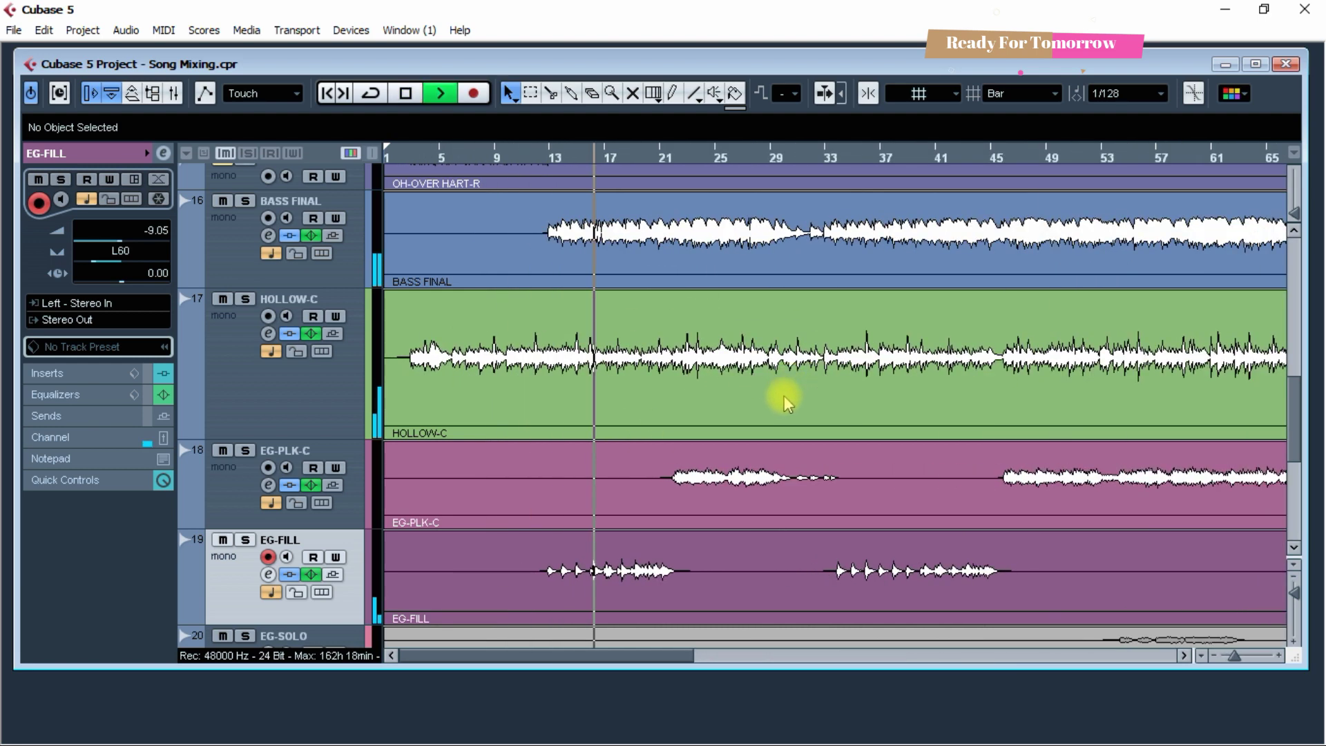
pyautogui.press('h')
pyautogui.press('space')
pyautogui.click(694, 158)
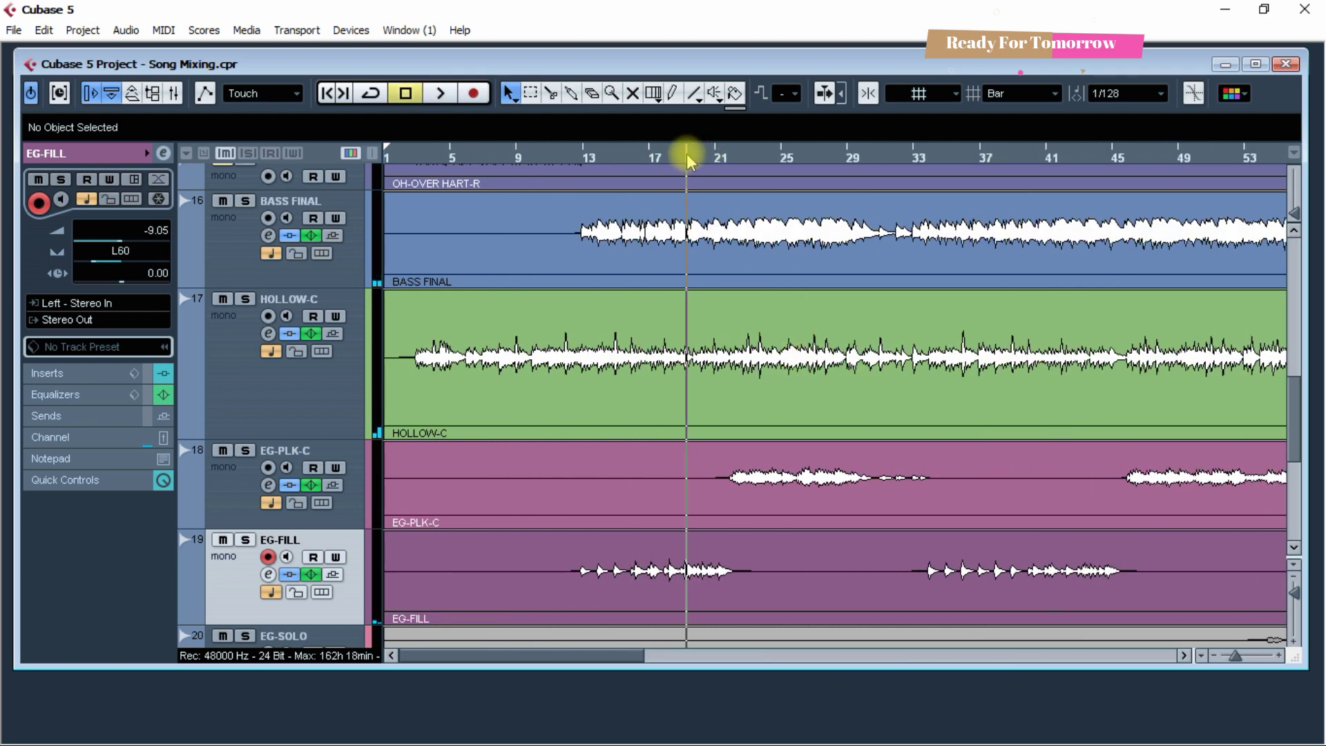
pyautogui.press('space')
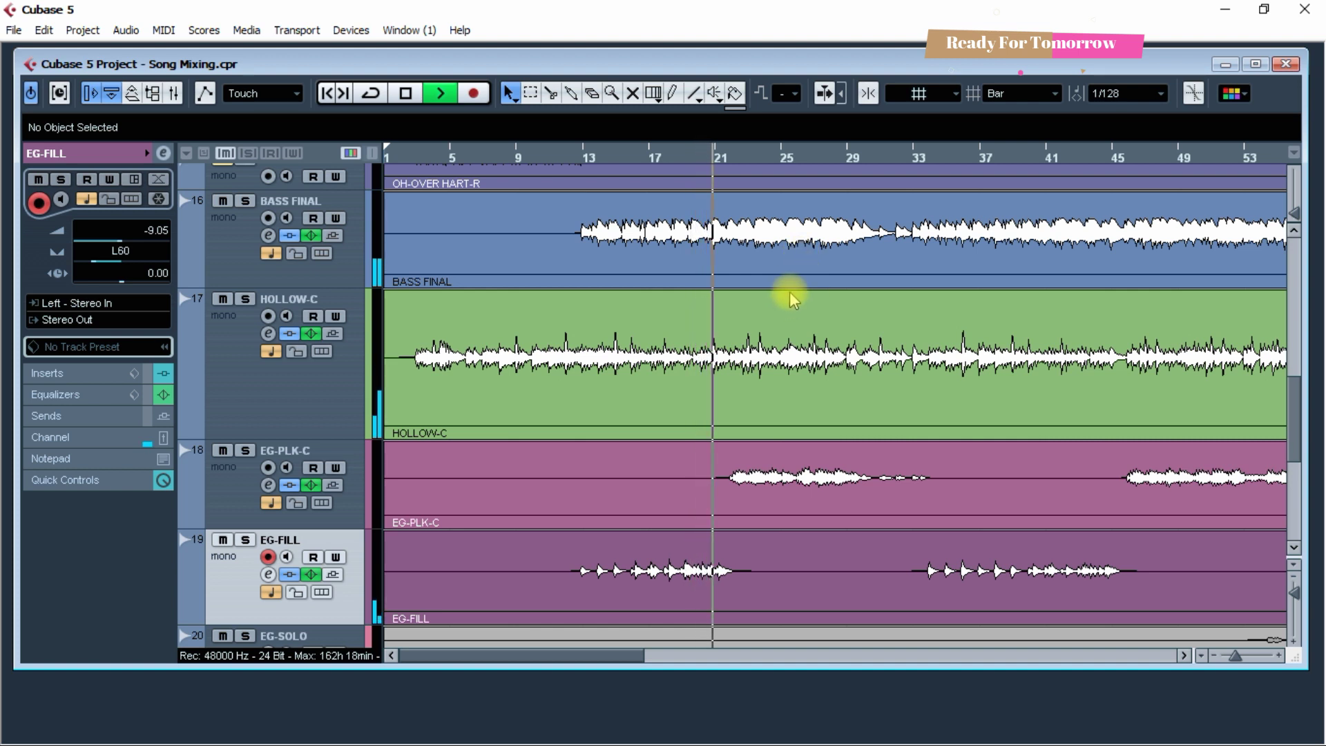
pyautogui.press('g')
pyautogui.press('g')
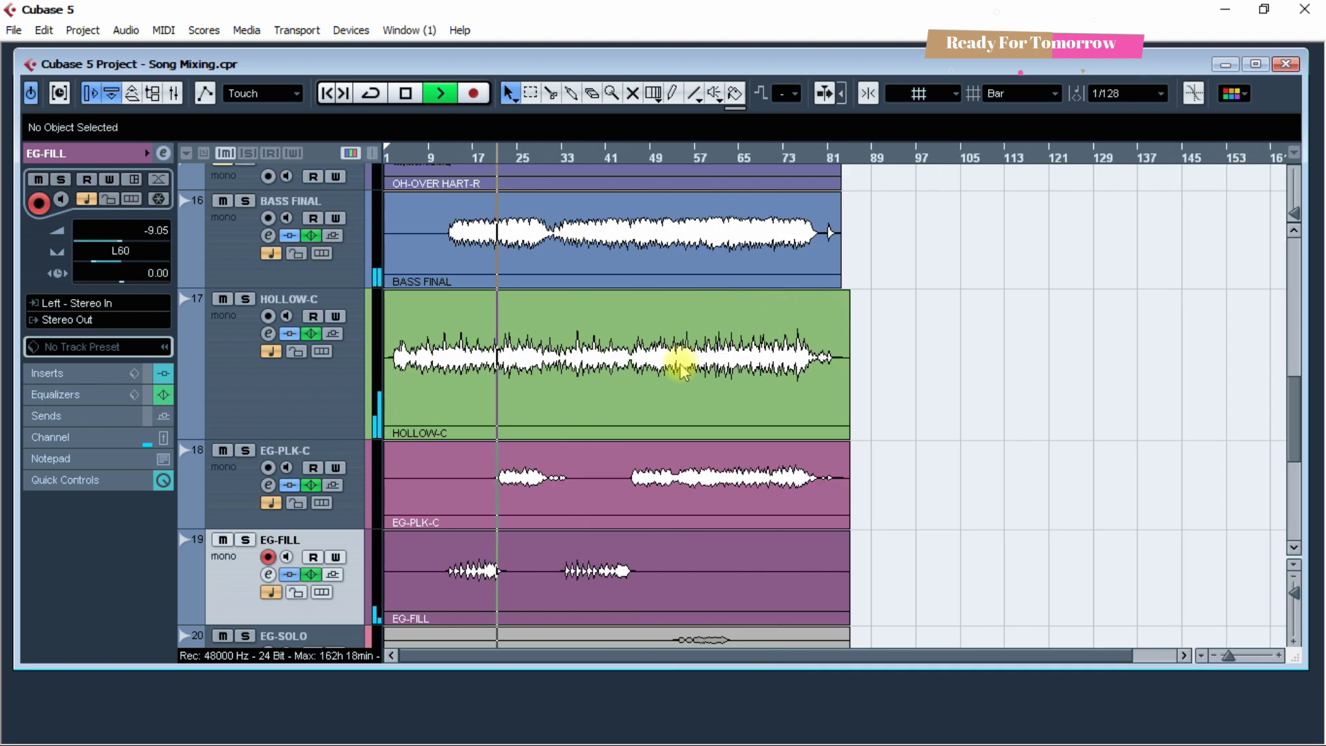
pyautogui.press('h')
pyautogui.press('h')
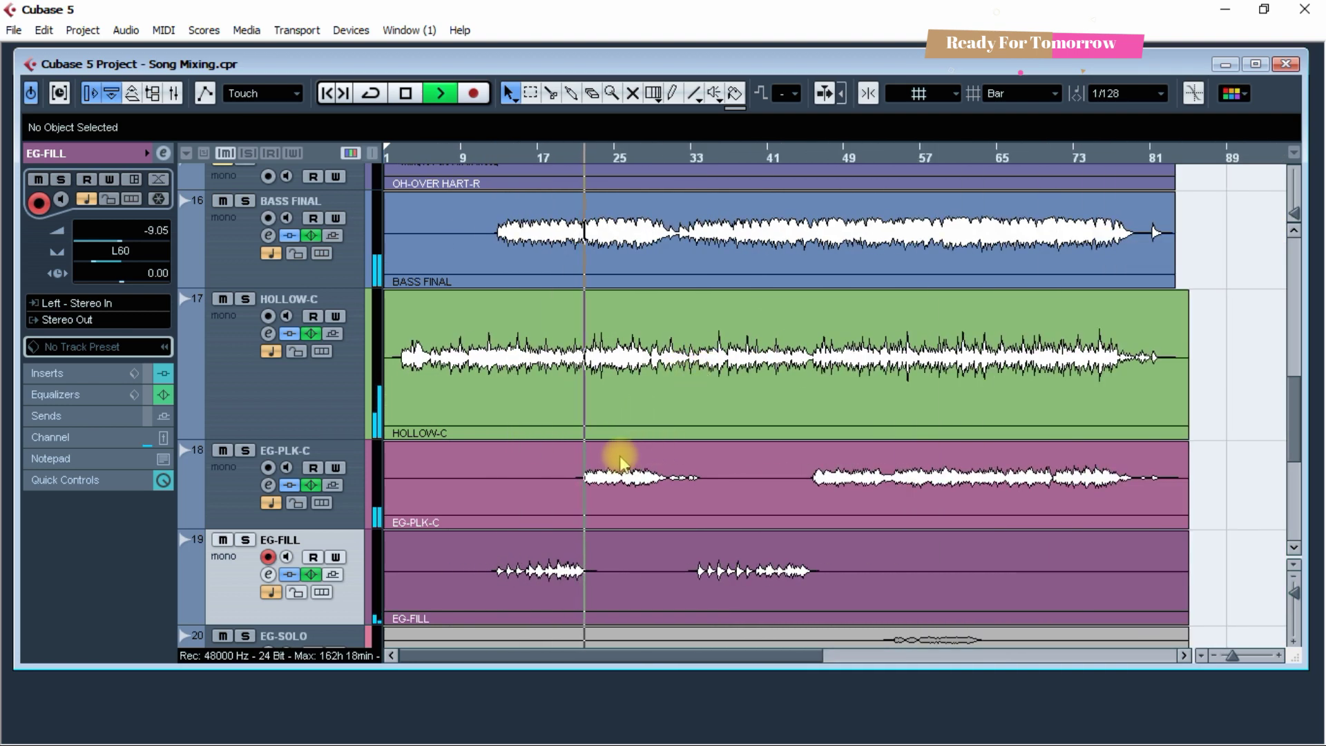
# - Set the EG-PLK-C volume to -3.83 in the full mix and stop playback
pyautogui.click(238, 504)
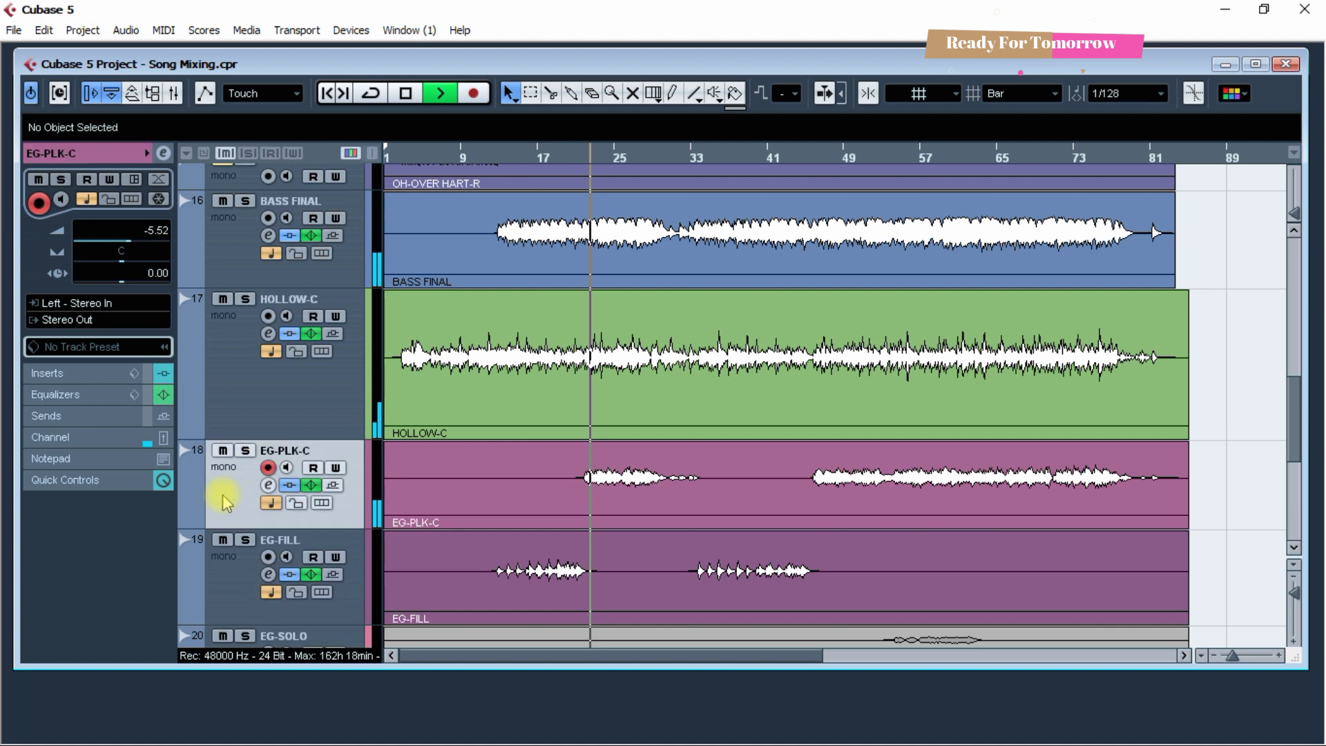
pyautogui.moveTo(136, 252)
pyautogui.mouseDown()
pyautogui.moveTo(125, 245)
pyautogui.moveTo(136, 243)
pyautogui.mouseUp()
pyautogui.press('space')
# - Bypass the inserts and EQ on the EG-FILL, EG-PLK-C and BASS FINAL tracks, and the EQ on HOLLOW-C
pyautogui.click(294, 580)
pyautogui.click(289, 485)
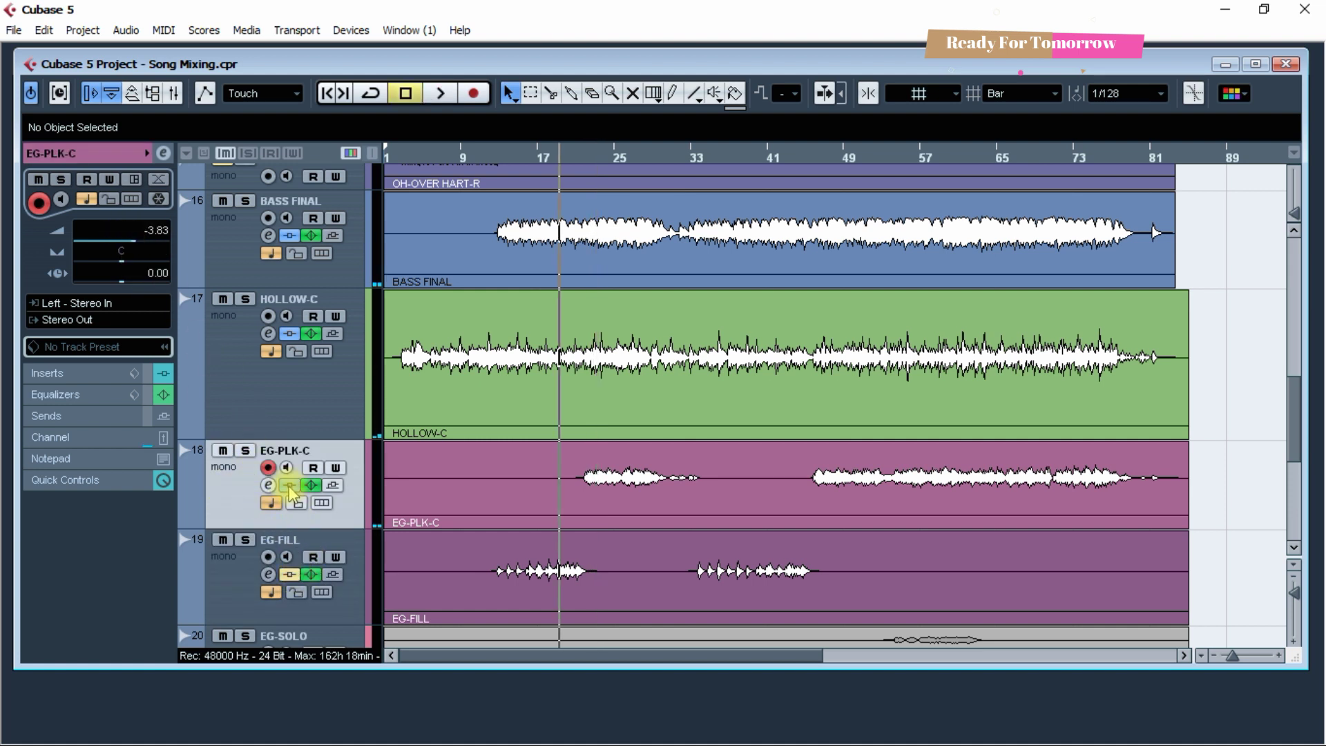
pyautogui.click(289, 334)
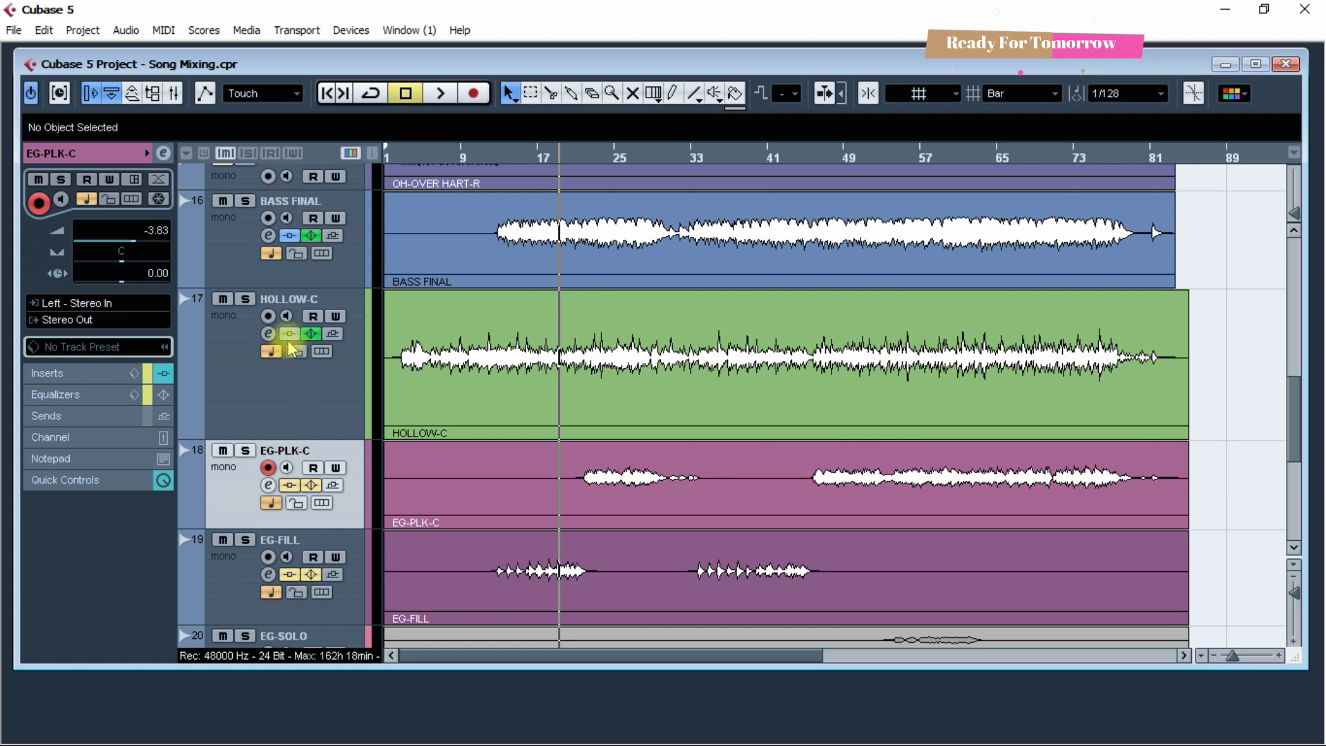
pyautogui.click(310, 335)
pyautogui.click(289, 235)
pyautogui.click(311, 235)
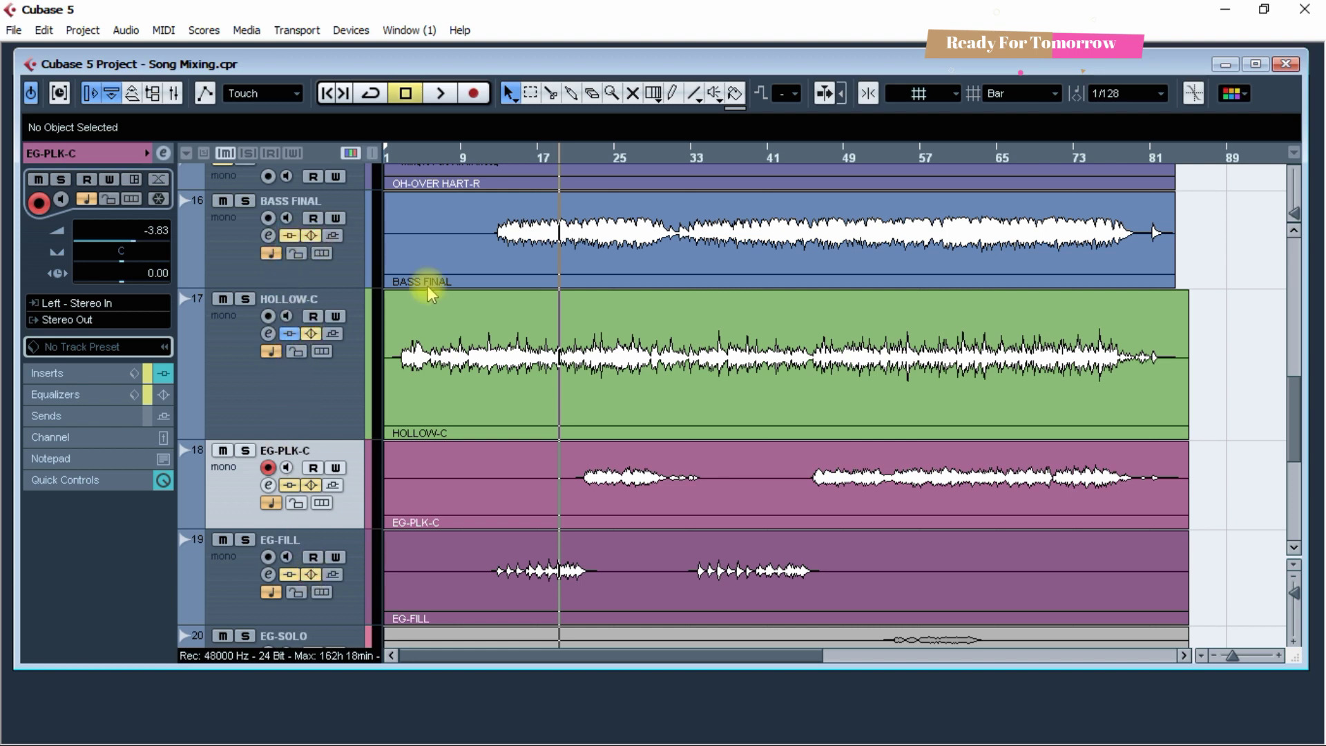
# - Bypass the EQ on ROOM, OH-R and OH-L, and the inserts and EQ on TOM-3 and TOM-1
pyautogui.scroll(2, 442, 290)
pyautogui.scroll(4, 468, 317)
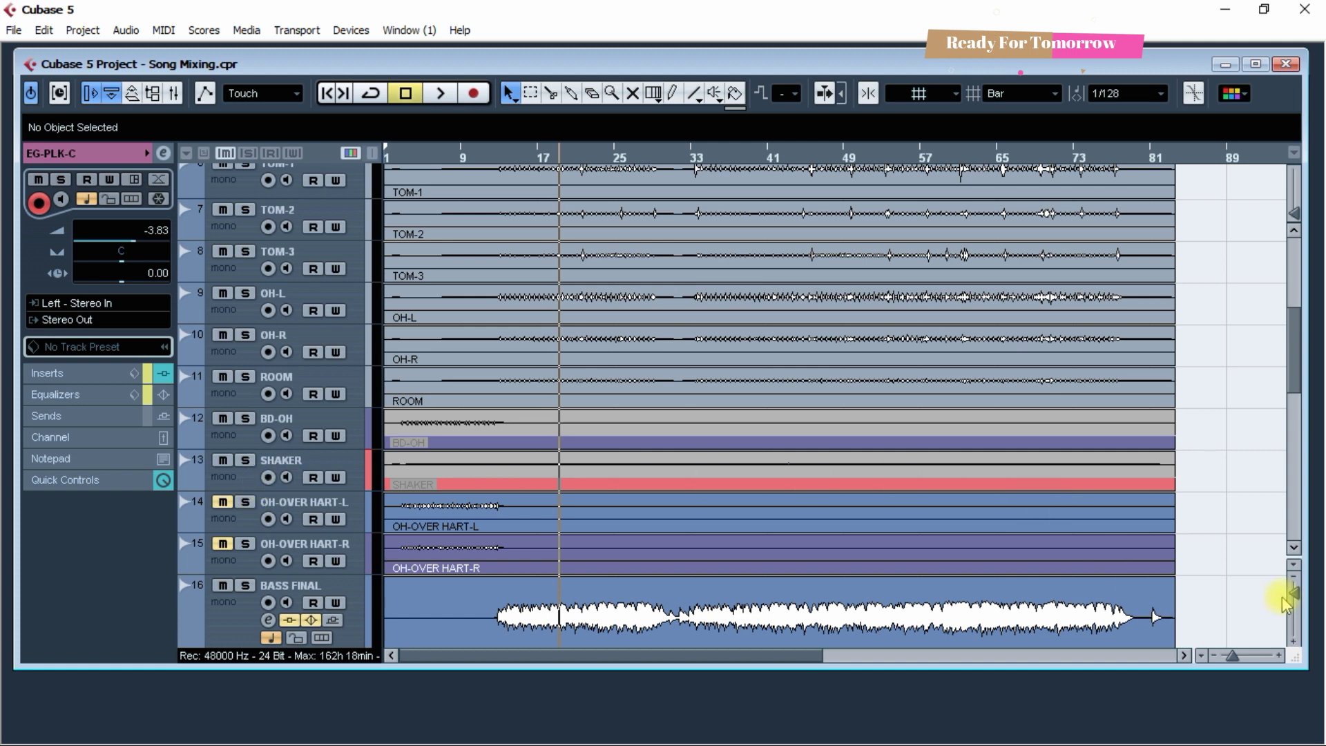
pyautogui.moveTo(1285, 601); pyautogui.dragTo(1293, 598)
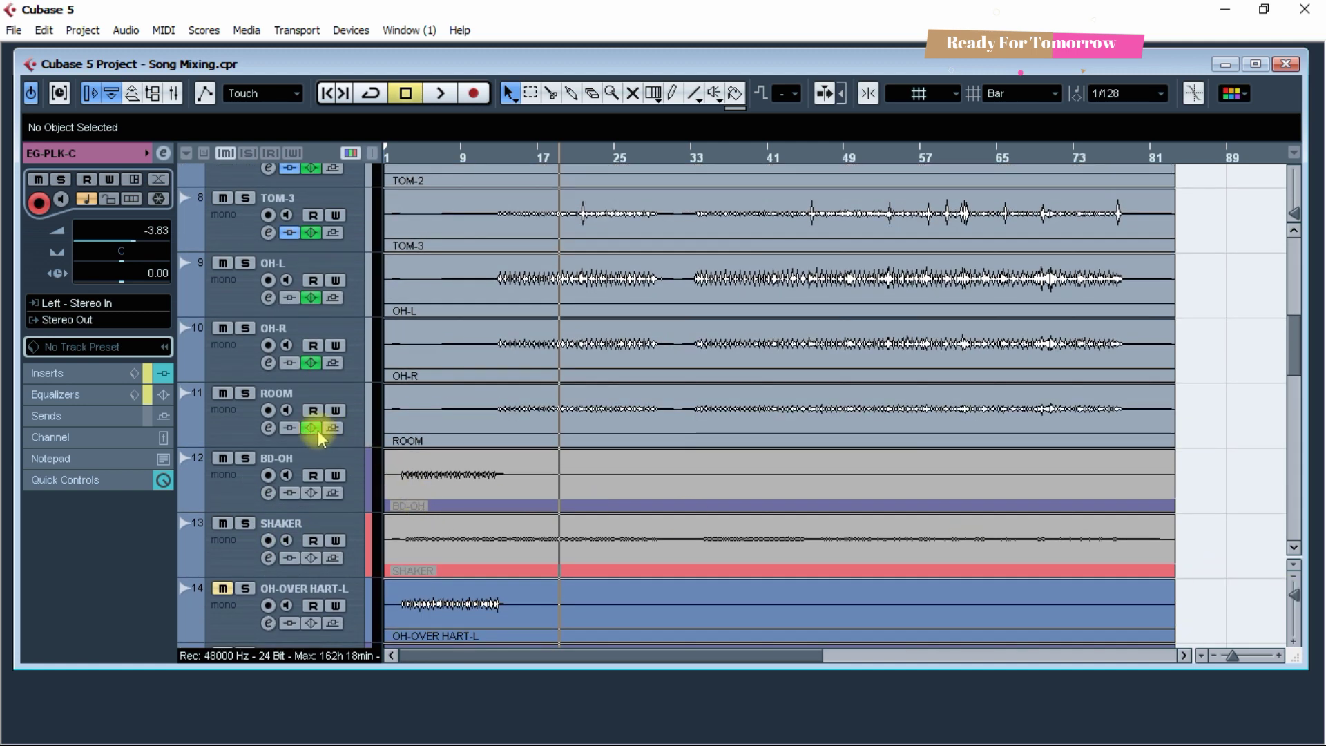
pyautogui.moveTo(318, 434); pyautogui.dragTo(312, 239)
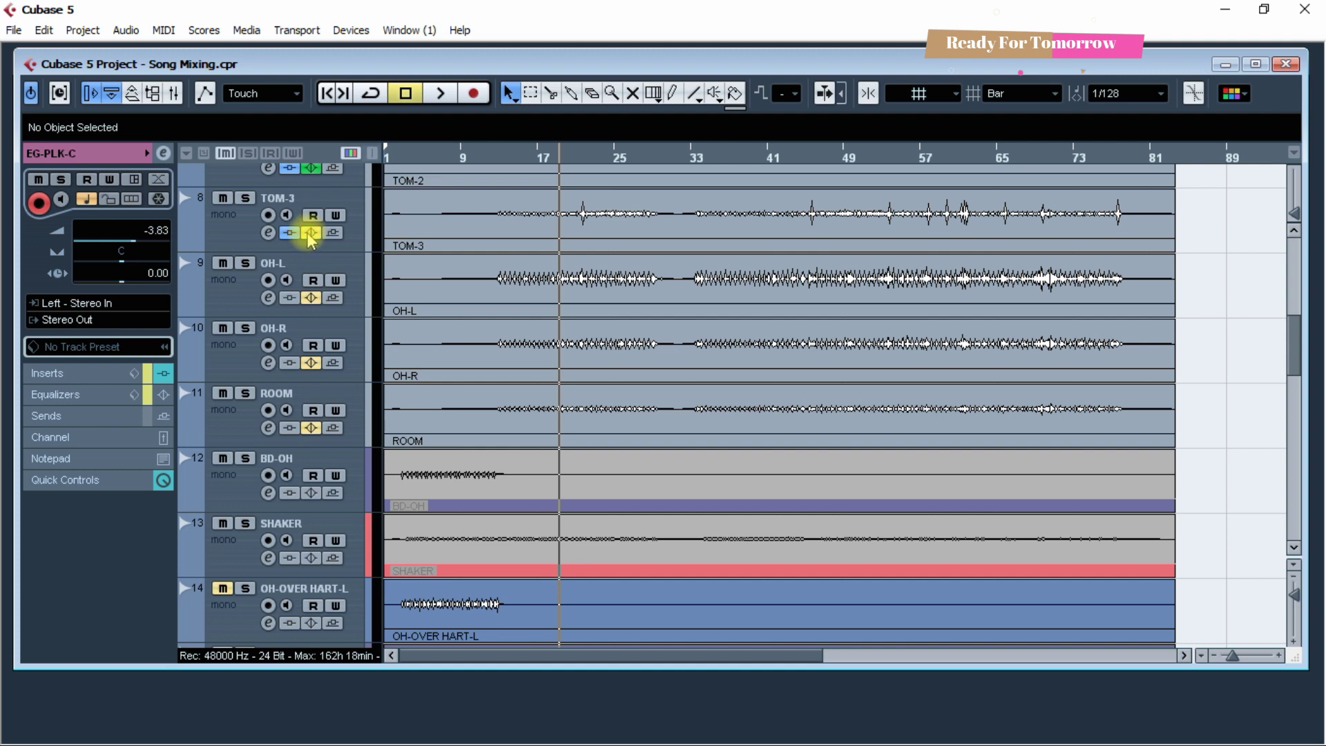
pyautogui.scroll(3, 376, 276)
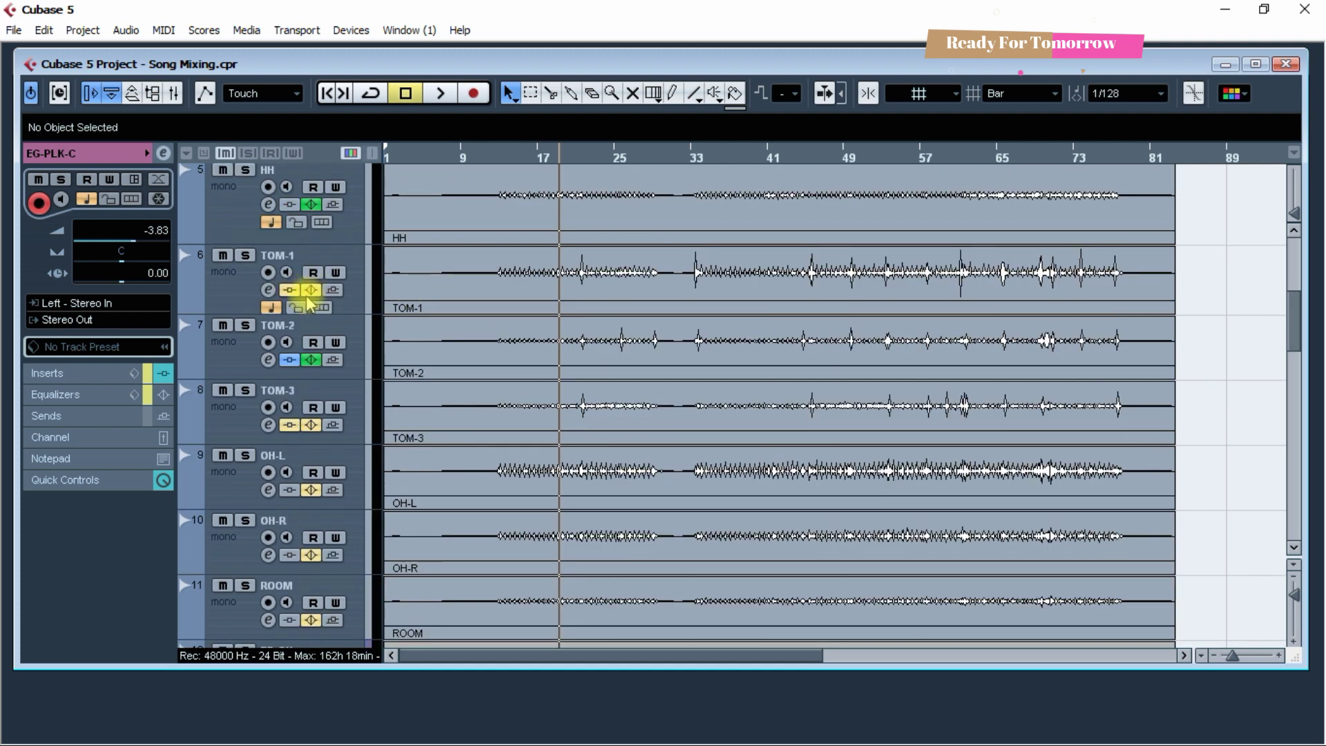
# - Start playback and bypass the inserts and EQ on BD, SUB BD, SD, SD 2 and TOM-2, plus the EQ on HH
pyautogui.scroll(3, 438, 355)
pyautogui.press('space')
pyautogui.moveTo(298, 392); pyautogui.dragTo(296, 215)
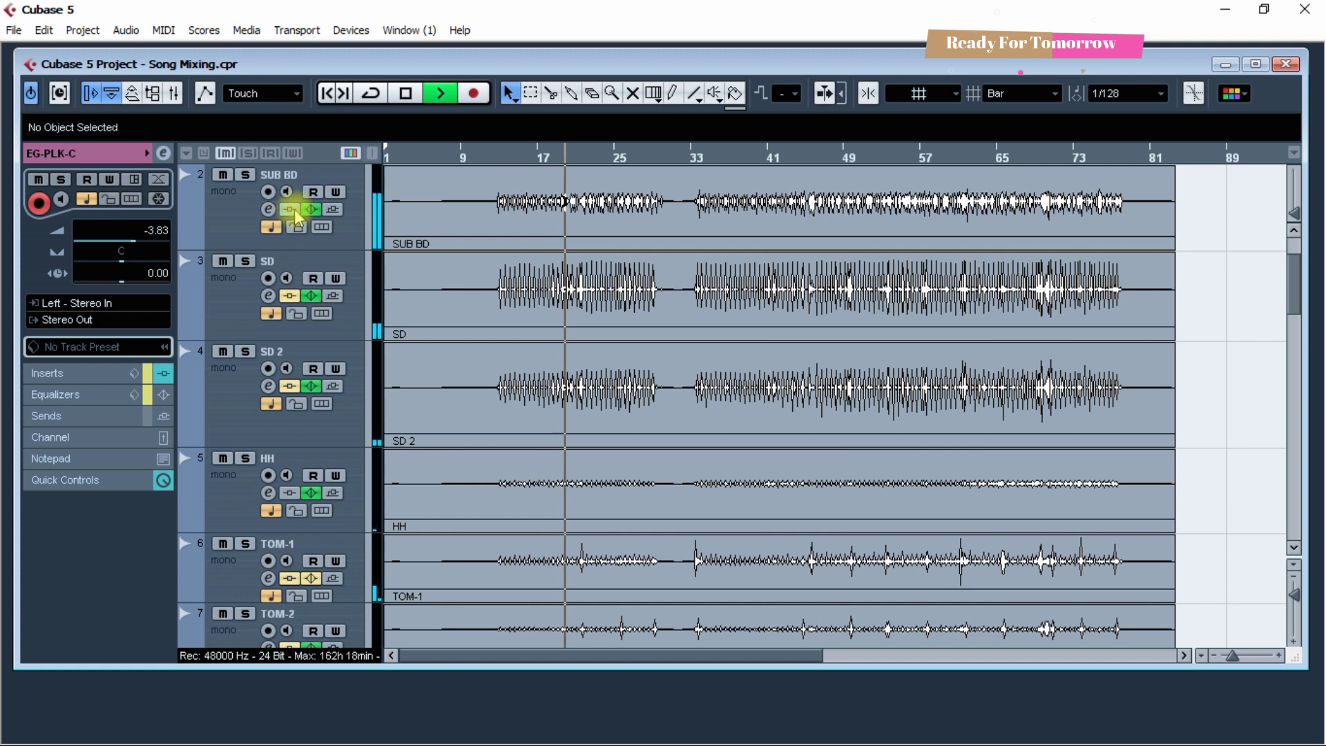
pyautogui.scroll(1, 438, 286)
pyautogui.click(290, 208)
pyautogui.moveTo(311, 329); pyautogui.dragTo(313, 511)
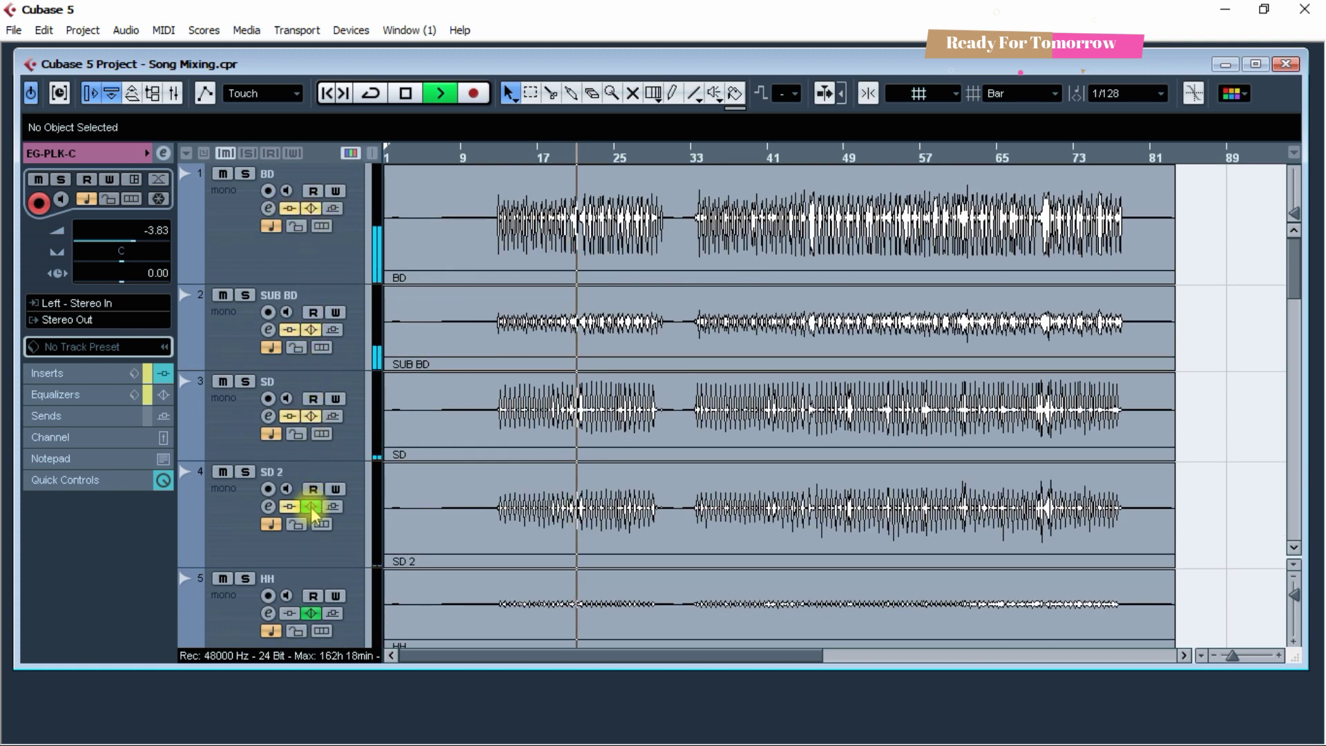
pyautogui.scroll(-3, 397, 487)
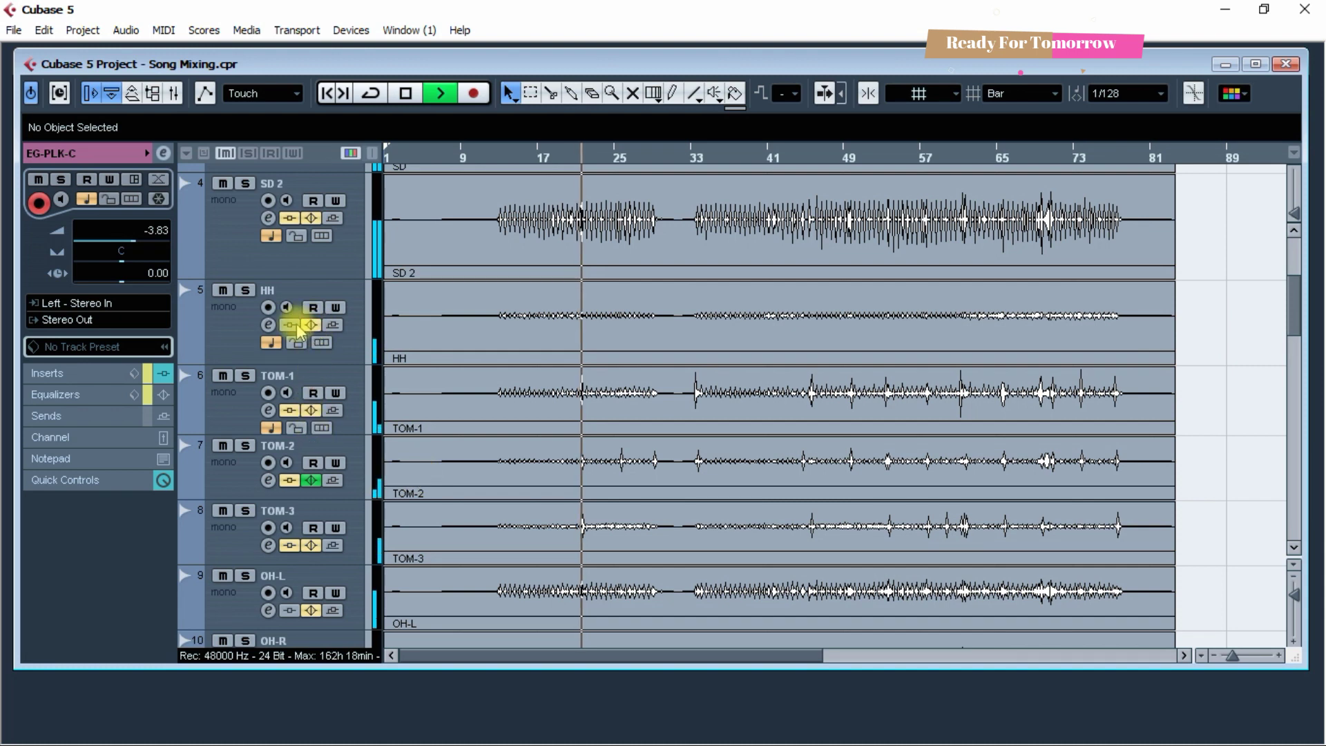
pyautogui.click(310, 480)
# - Bypass the HOLLOW-C inserts too and listen to the unprocessed mix, replaying it from about bar 19 before stopping
pyautogui.scroll(-4, 437, 452)
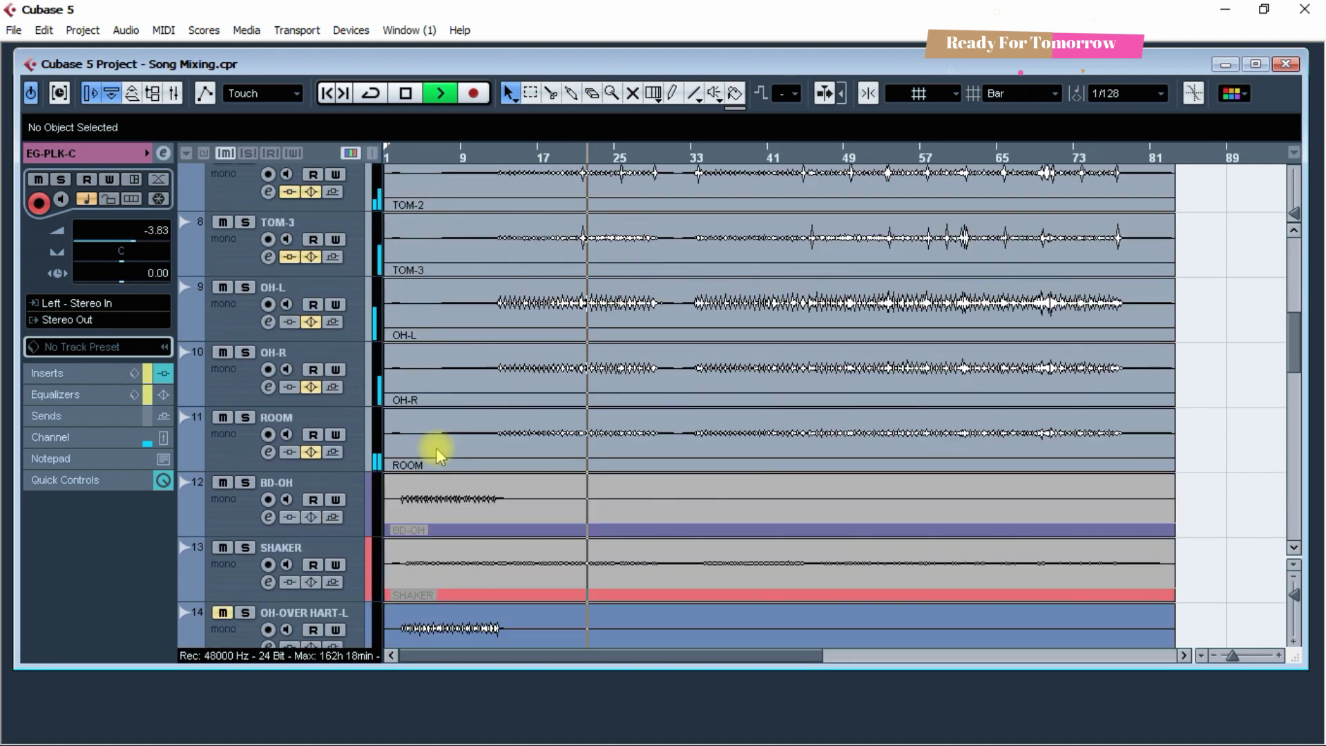
pyautogui.scroll(-8, 473, 442)
pyautogui.scroll(-1, 453, 411)
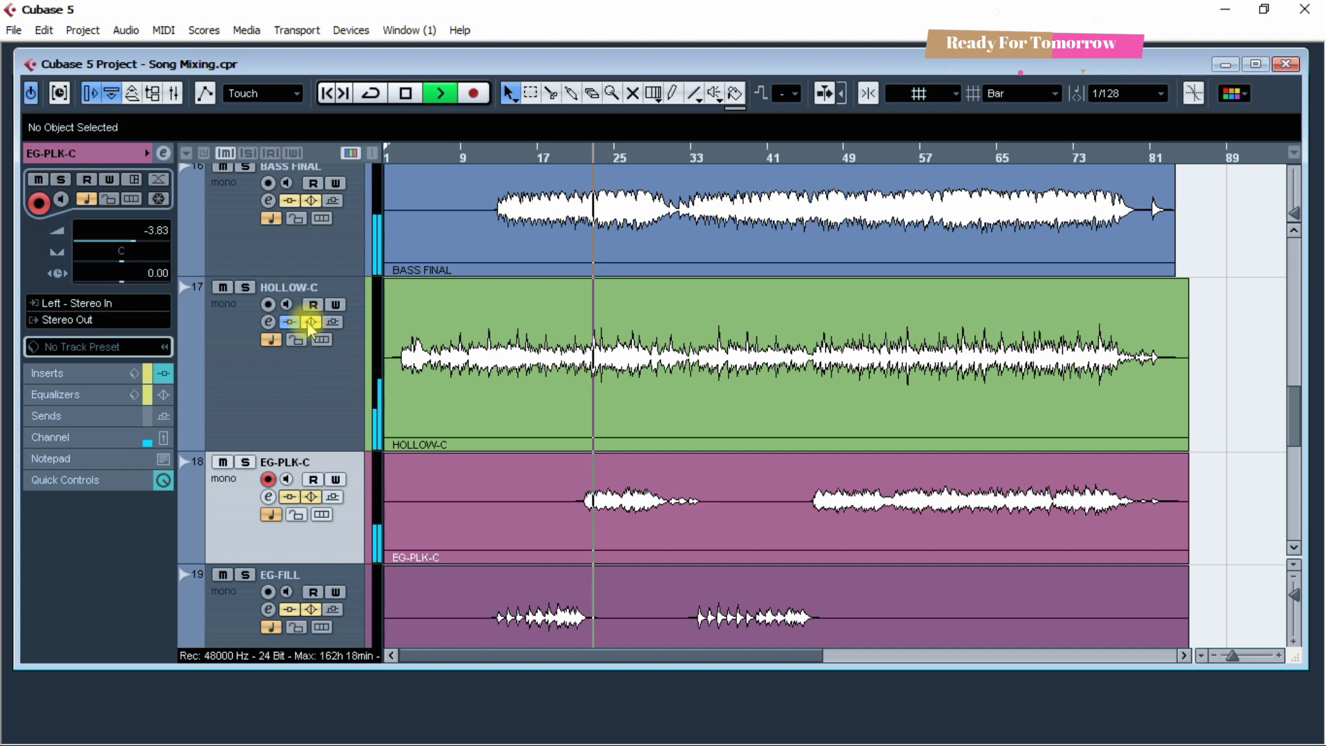
pyautogui.scroll(-1, 537, 397)
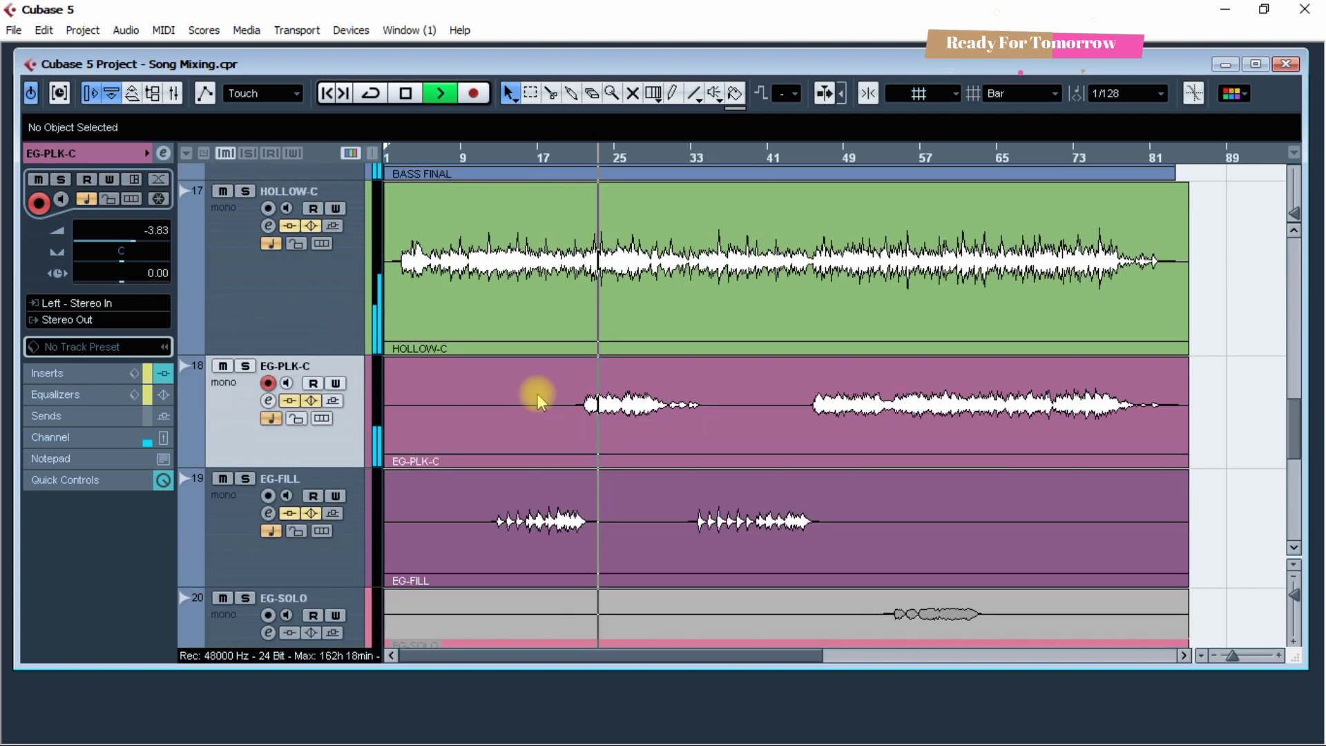
pyautogui.scroll(-2, 537, 393)
pyautogui.press('space')
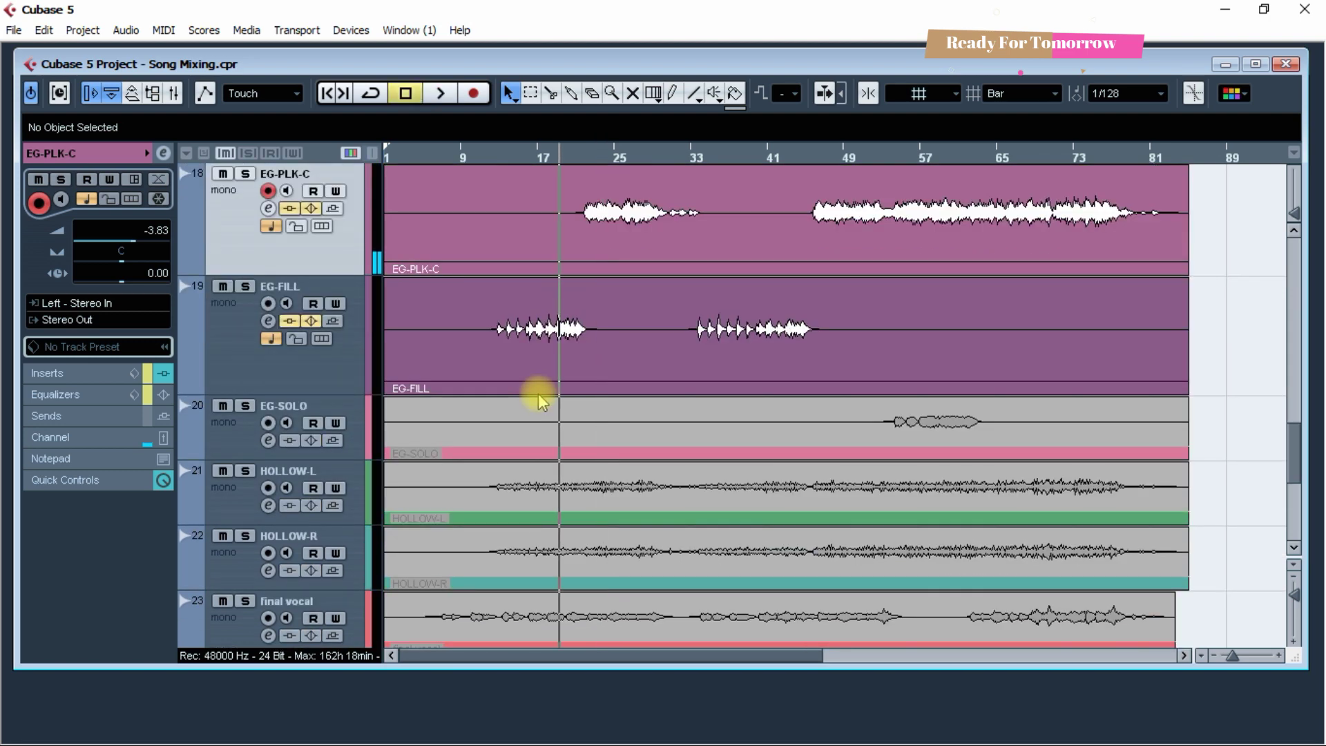
pyautogui.press('space')
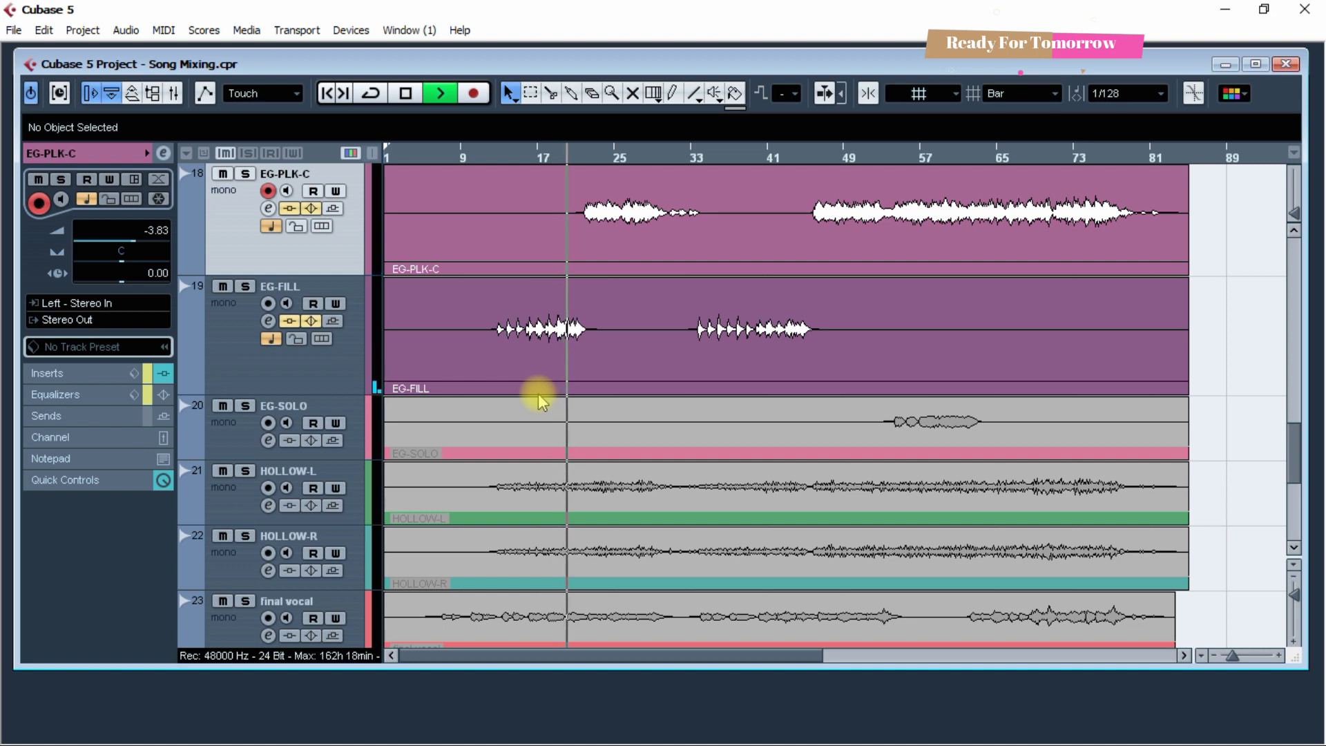
pyautogui.press('space')
# - Re-enable the bypassed inserts and EQ on the drum tracks from BD to ROOM
pyautogui.scroll(10, 544, 402)
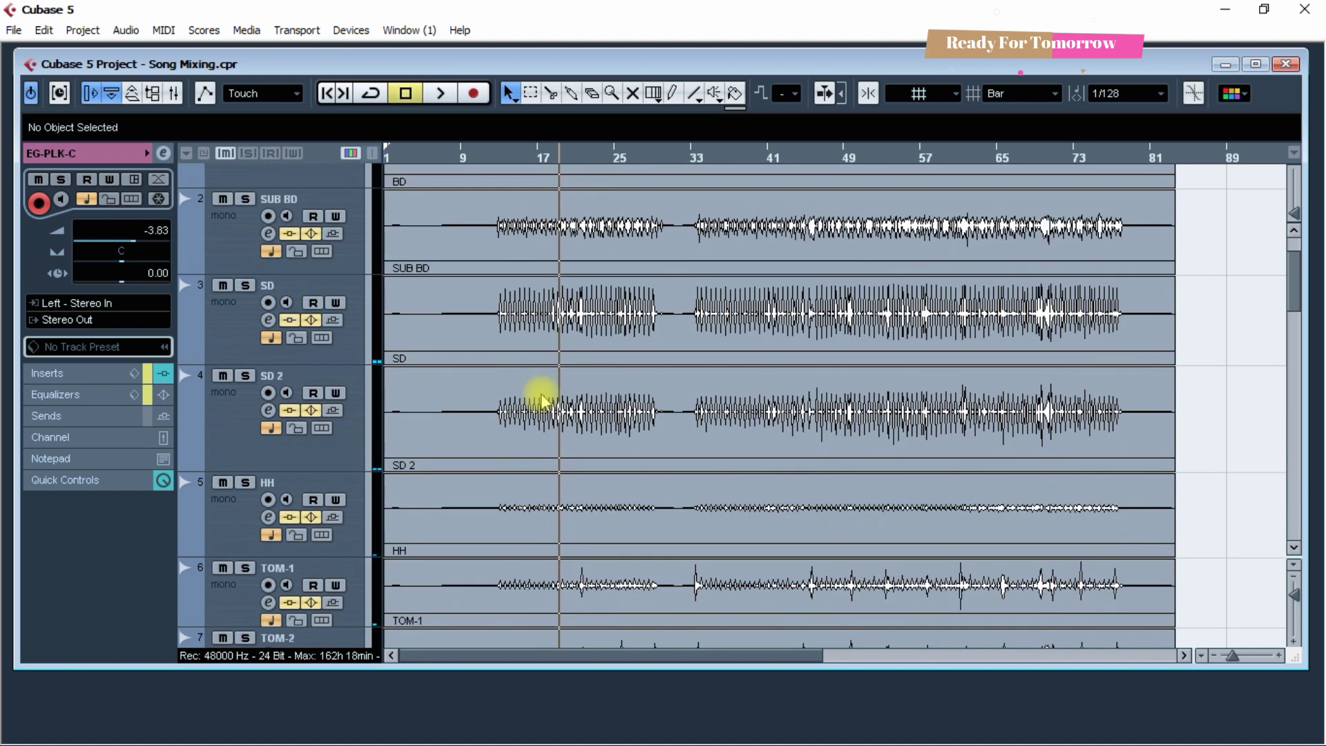
pyautogui.click(311, 209)
pyautogui.click(310, 416)
pyautogui.scroll(-1, 359, 414)
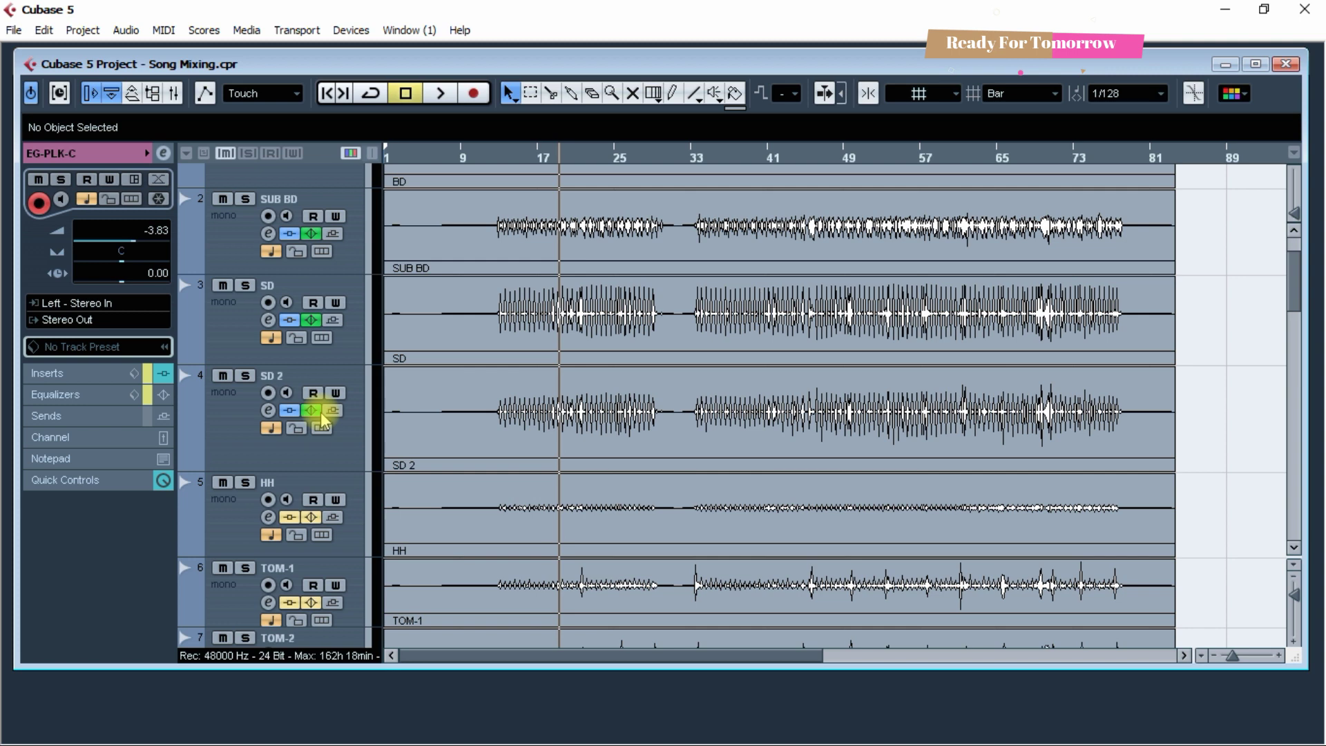
pyautogui.scroll(-4, 321, 419)
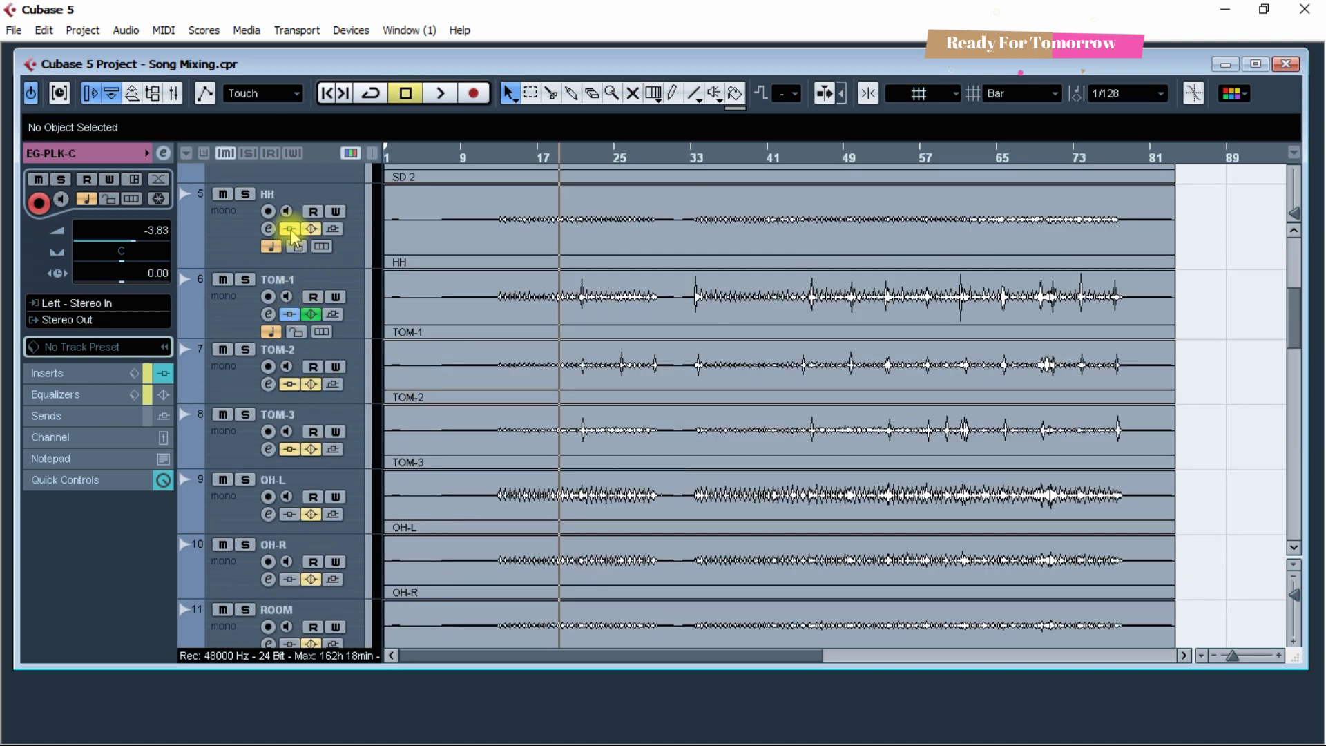
pyautogui.scroll(2, 400, 252)
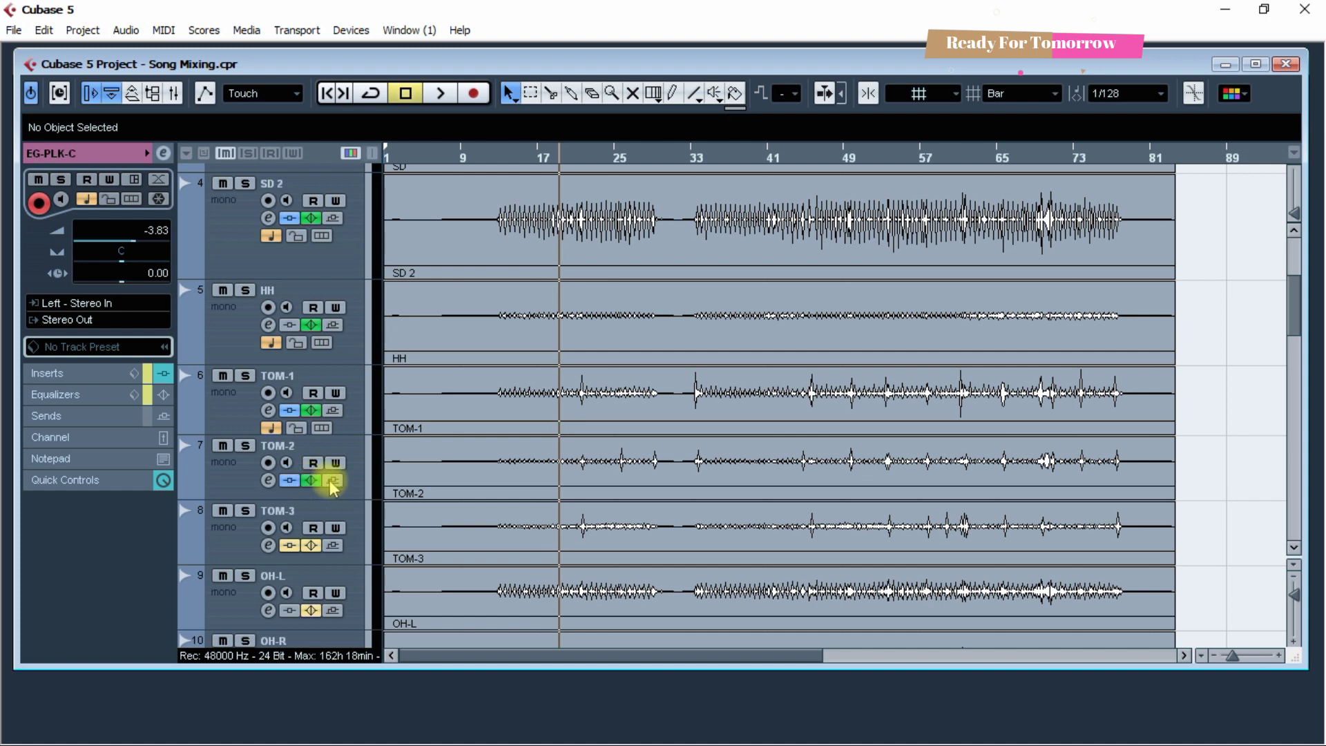
pyautogui.scroll(-5, 407, 459)
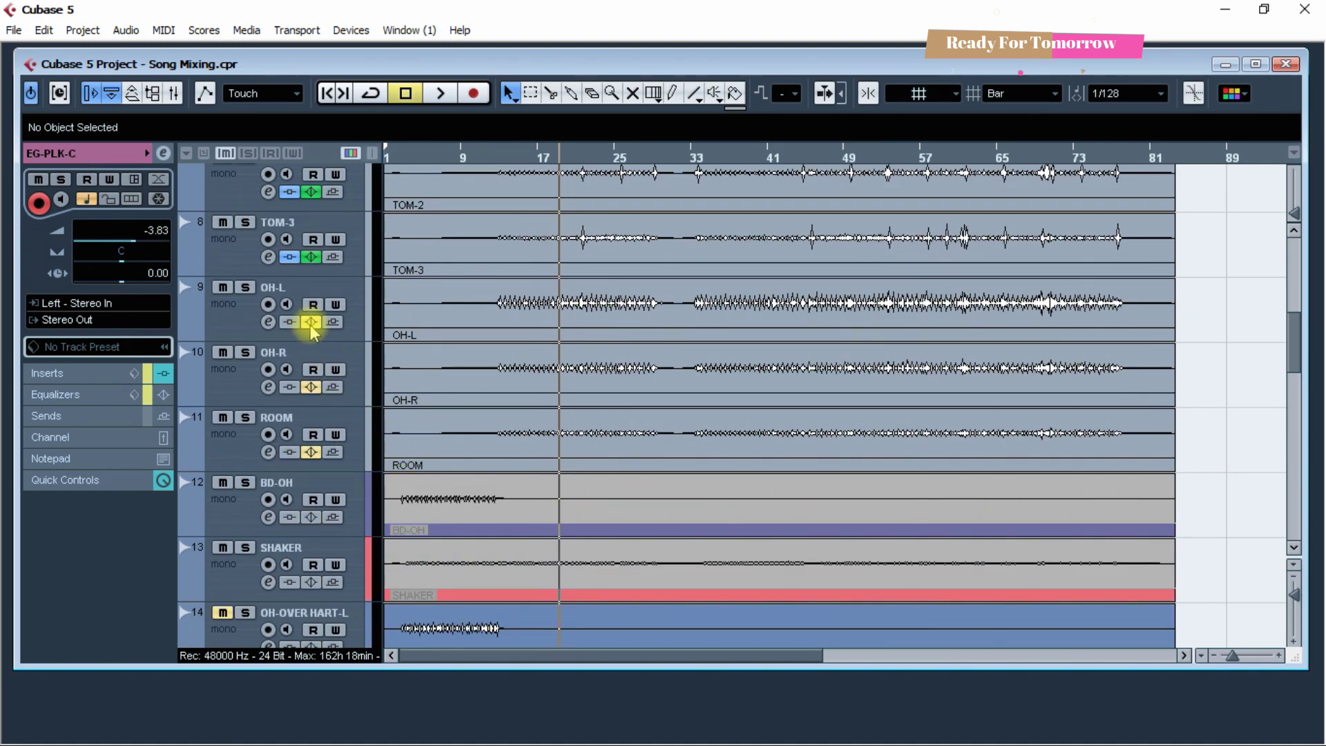
# - Re-enable the inserts and EQ on BASS FINAL, HOLLOW-C and EG-PLK-C, and resume playback
pyautogui.scroll(-7, 453, 400)
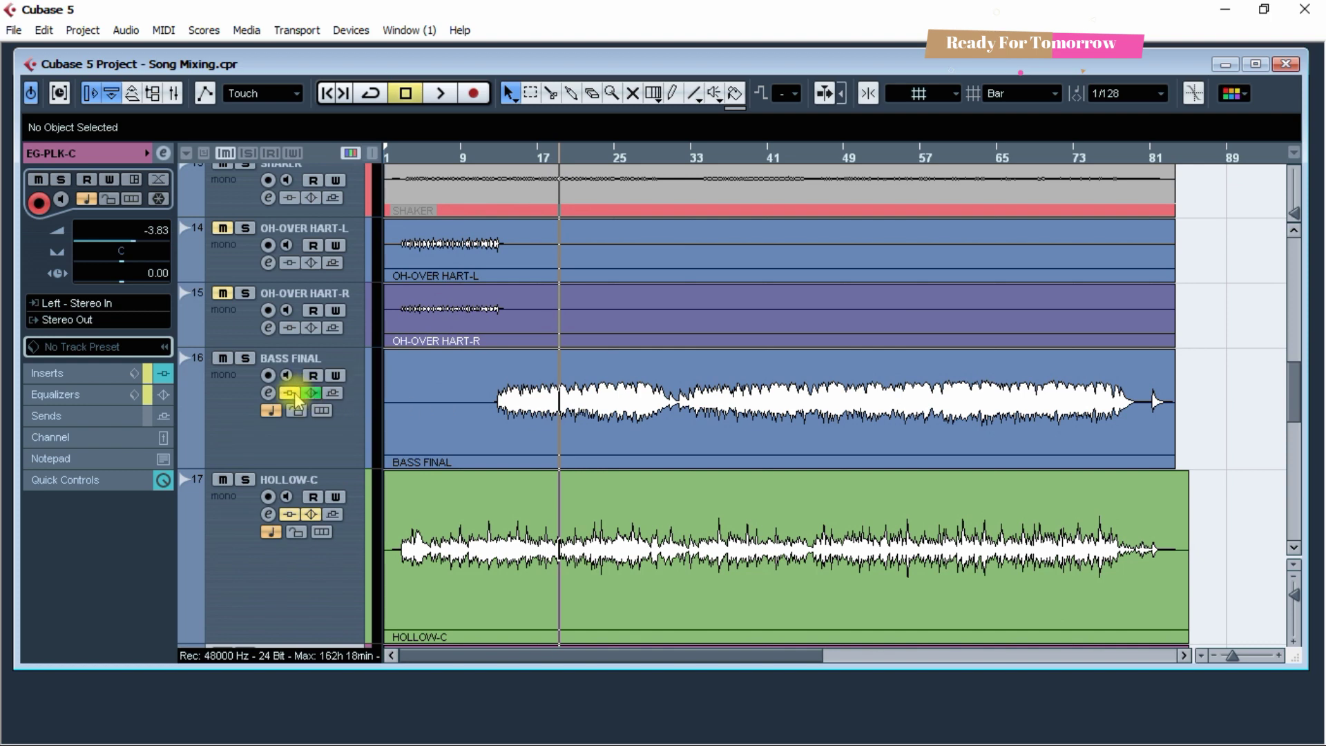
pyautogui.scroll(-3, 437, 368)
pyautogui.click(289, 322)
pyautogui.click(311, 322)
pyautogui.press('space')
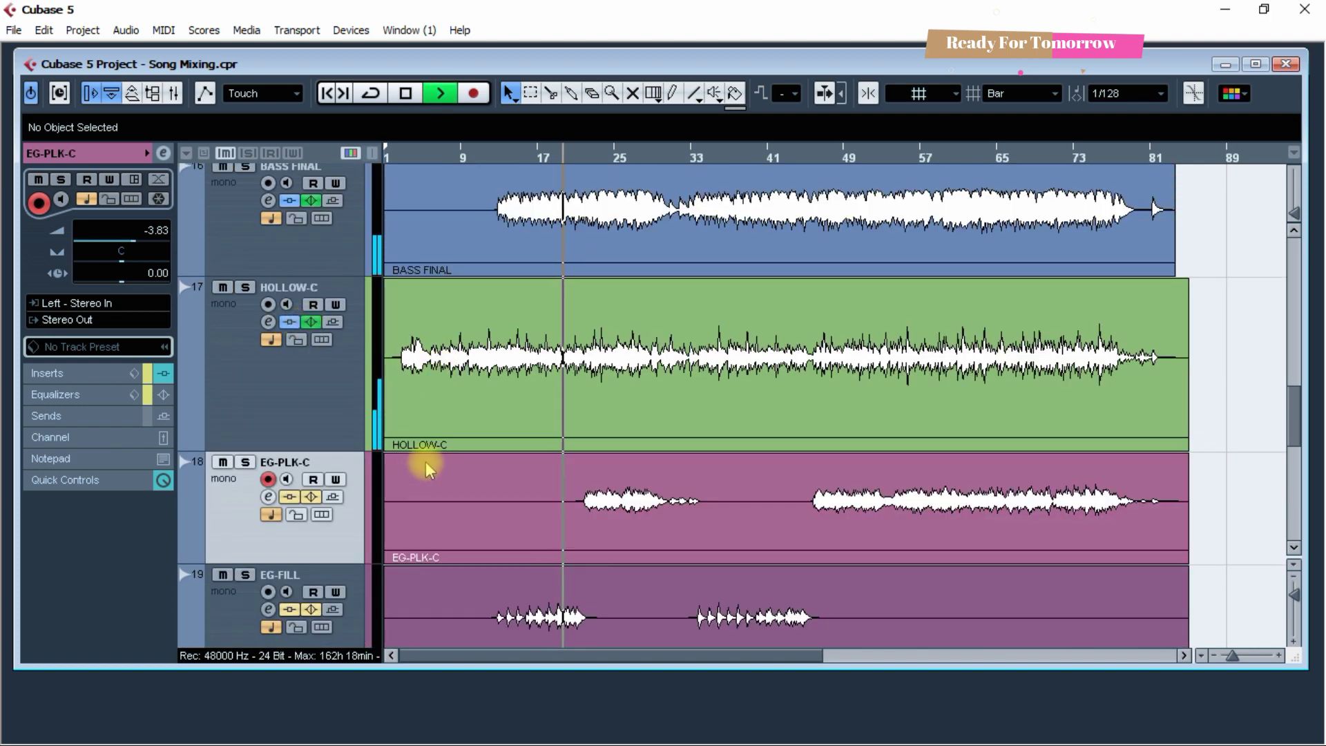
pyautogui.click(289, 497)
pyautogui.click(311, 496)
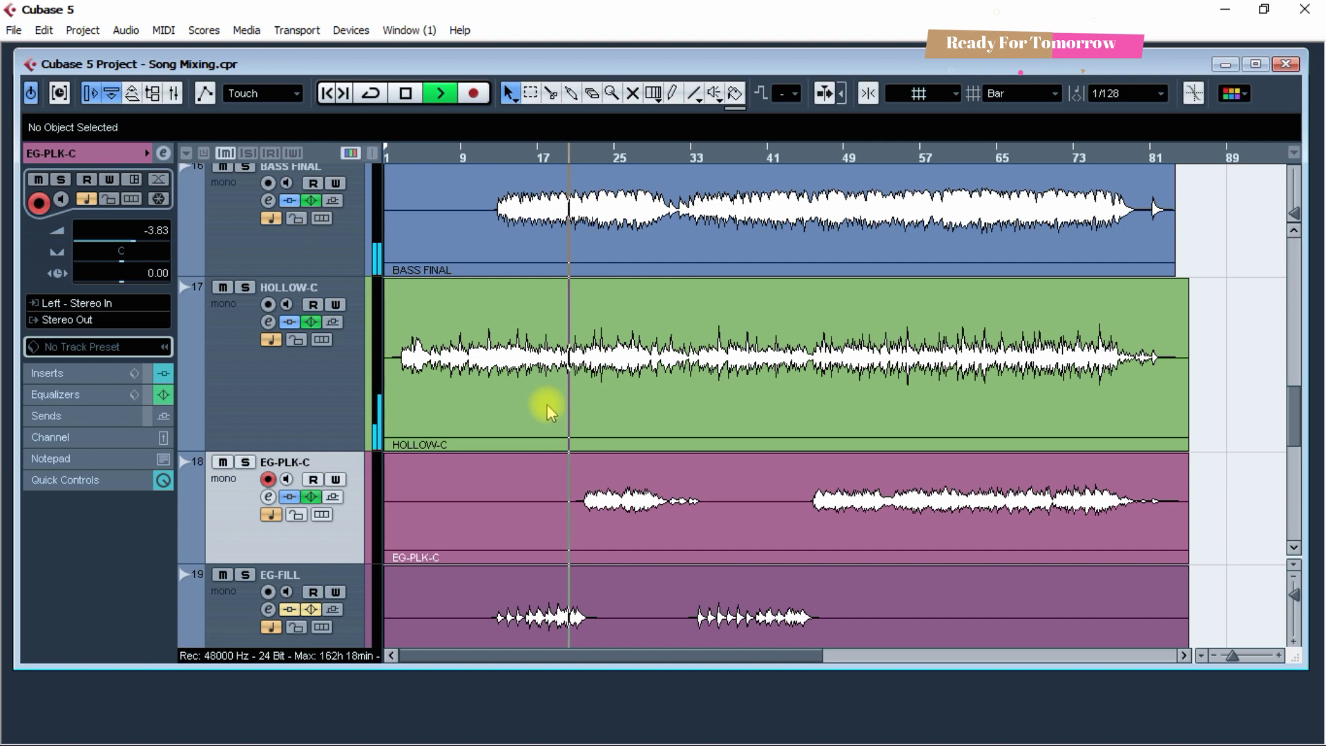
# - Listen to the processed mix while reviewing the drum, bass and guitar tracks
pyautogui.scroll(-2, 559, 383)
pyautogui.scroll(2, 561, 383)
pyautogui.scroll(-2, 561, 384)
pyautogui.press('g')
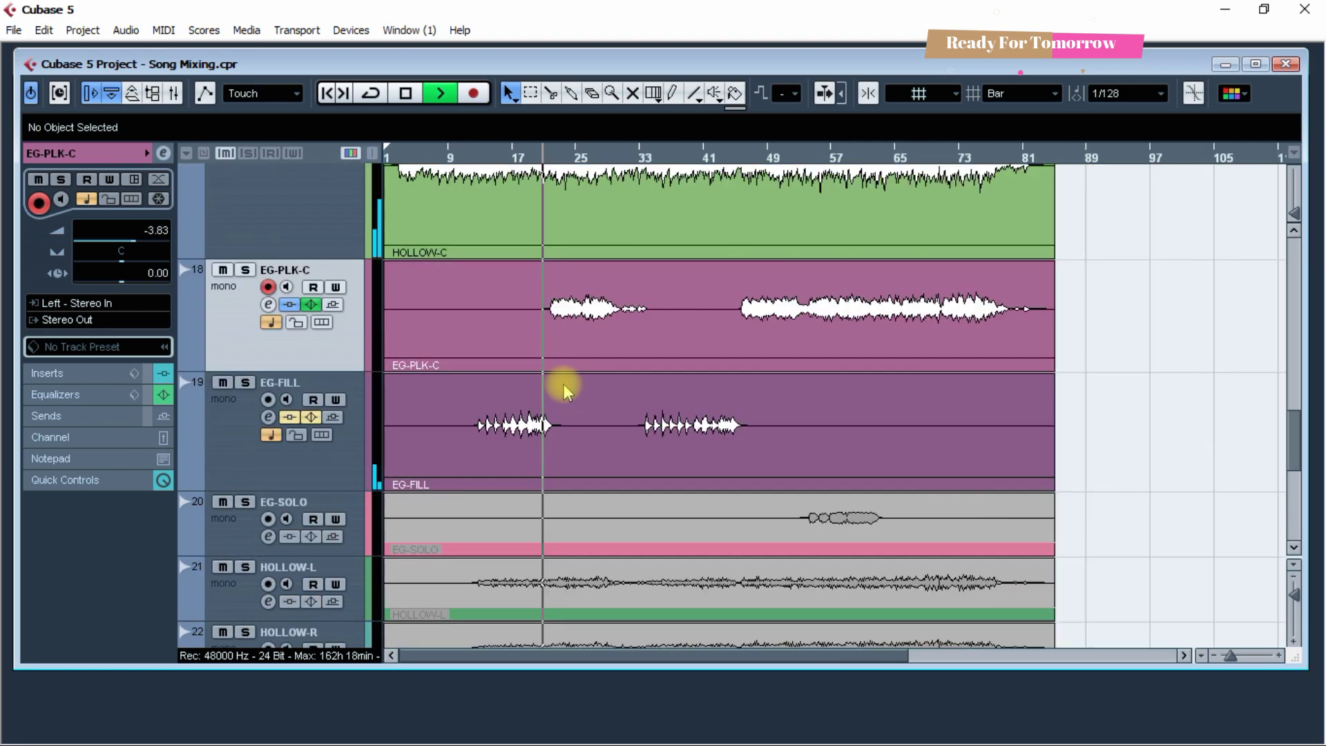
pyautogui.press('g')
pyautogui.scroll(10, 573, 359)
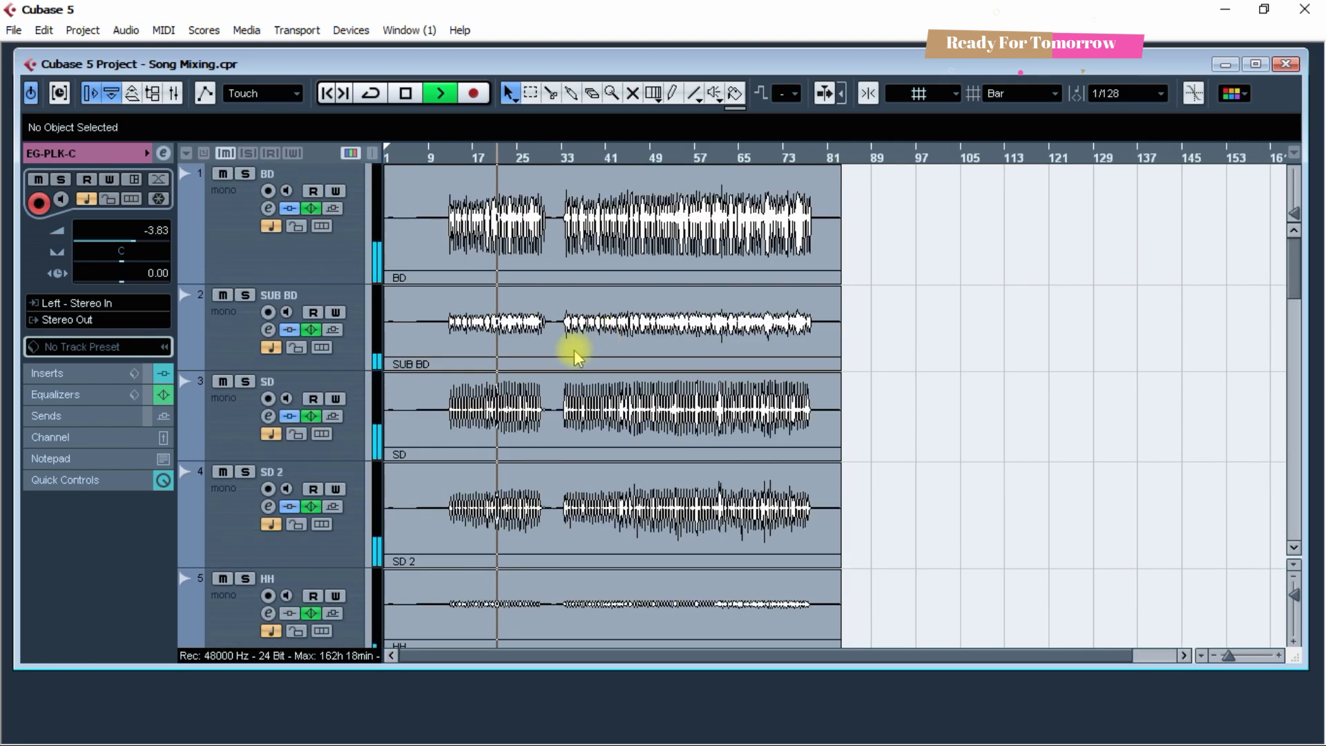
pyautogui.press('h')
pyautogui.press('h')
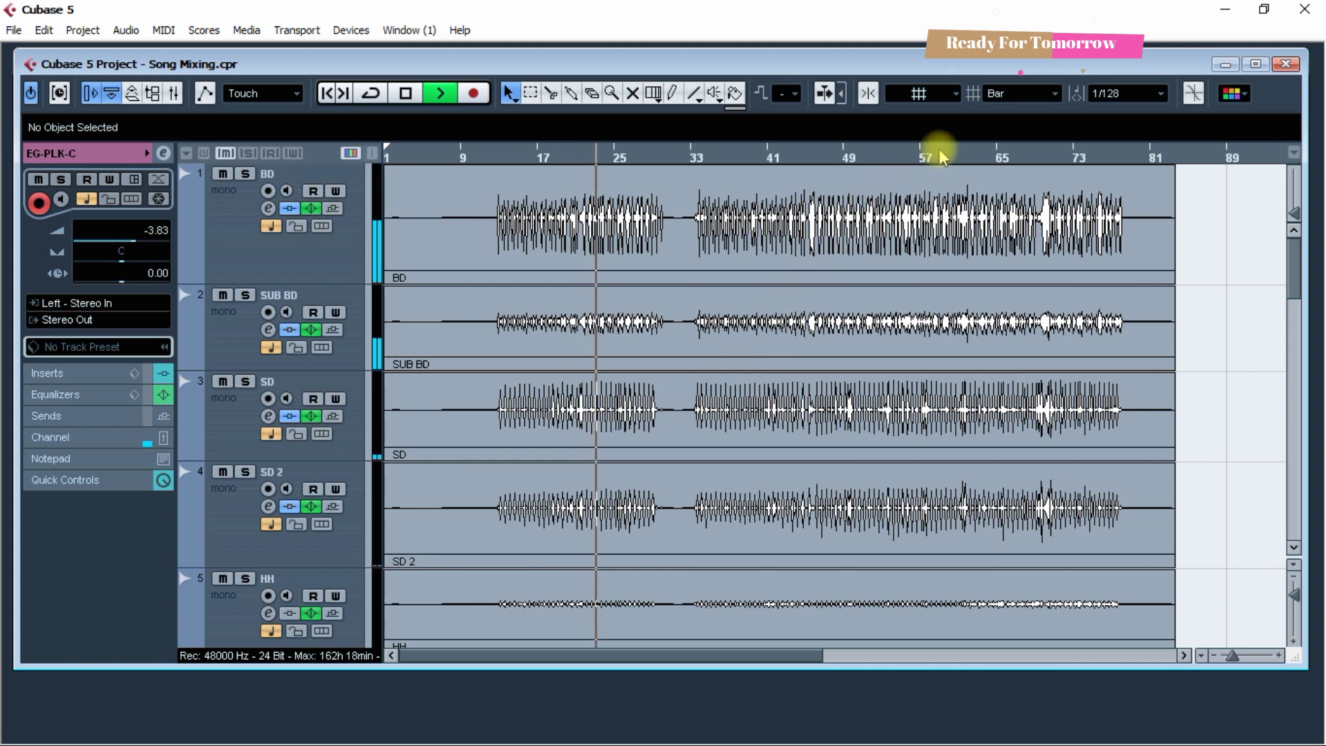
pyautogui.scroll(-10, 756, 335)
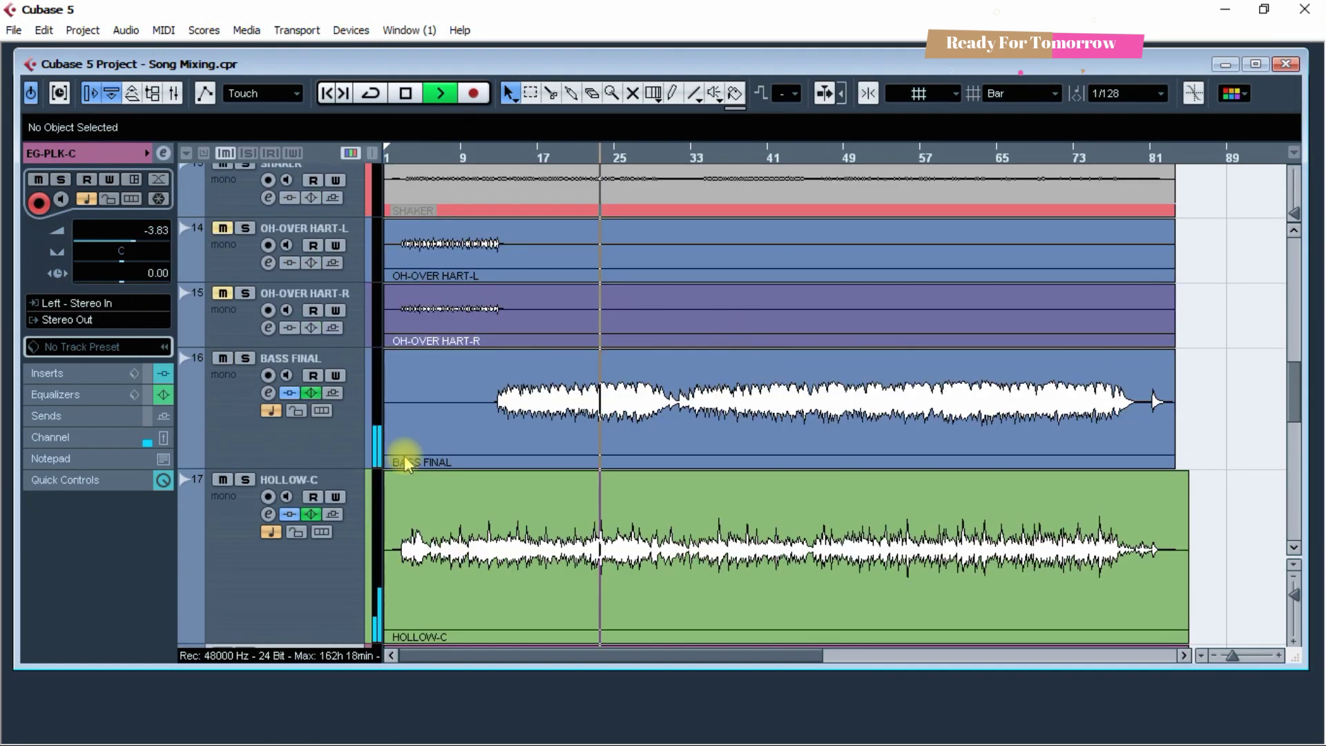
pyautogui.click(266, 445)
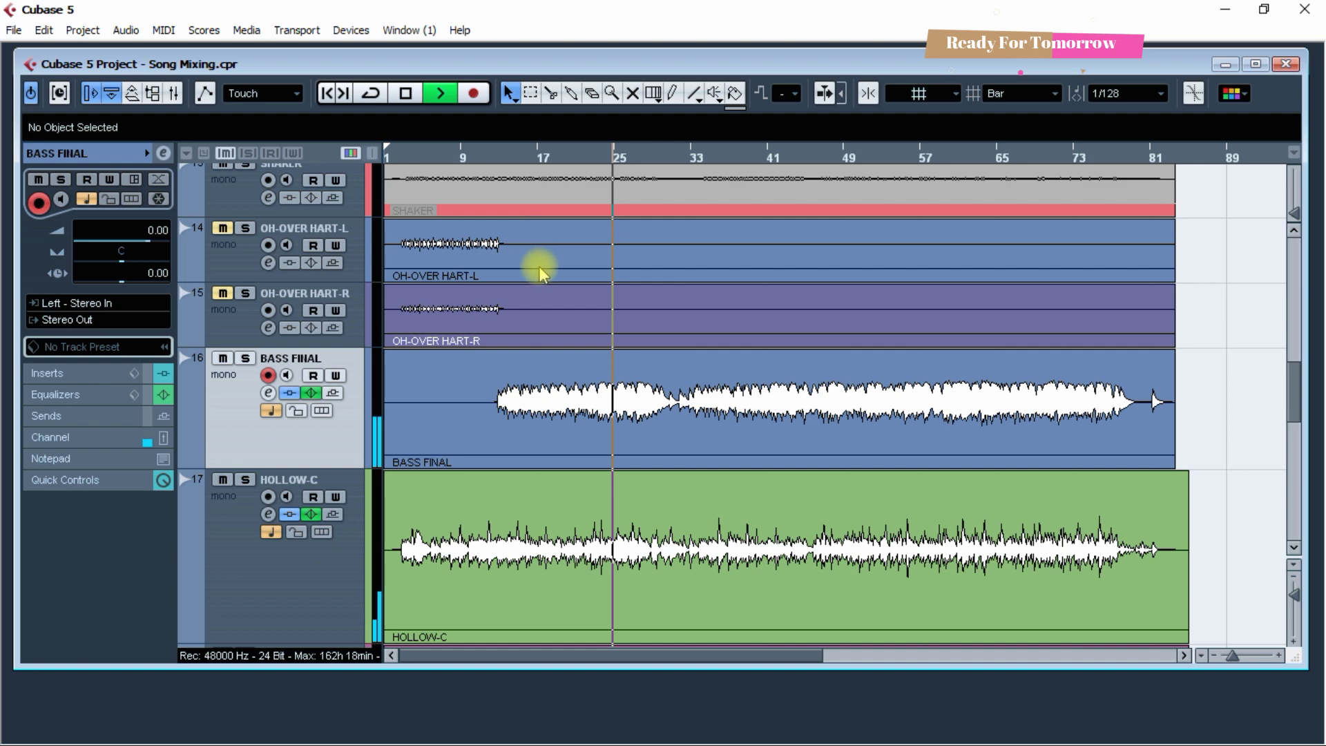
pyautogui.scroll(4, 661, 350)
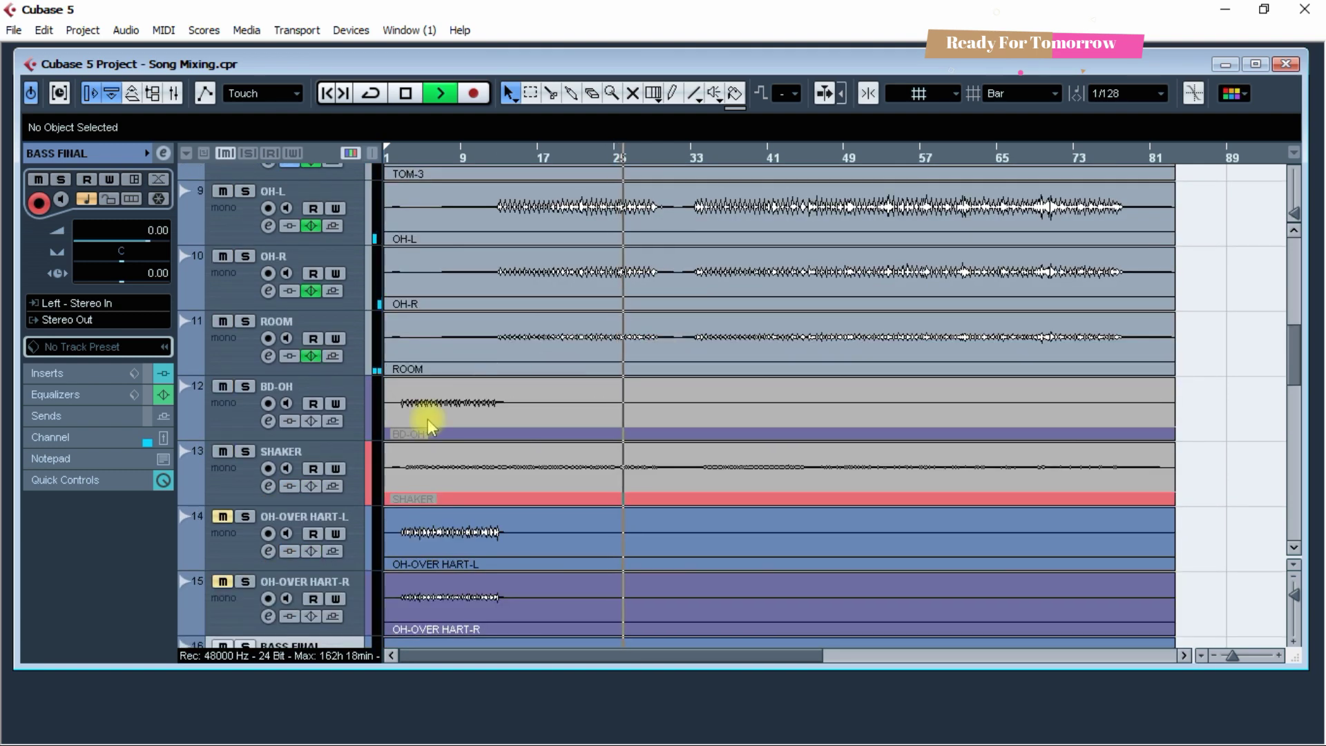
pyautogui.click(238, 410)
pyautogui.scroll(-5, 483, 393)
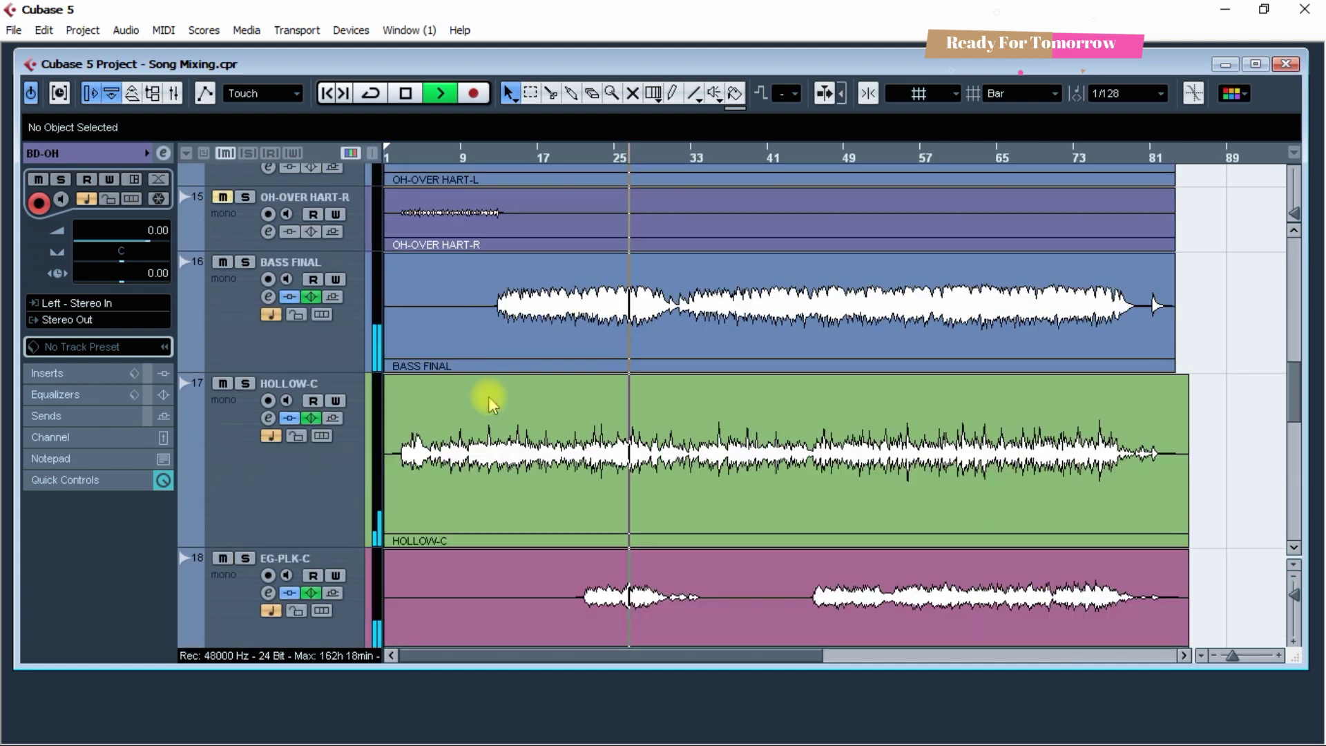
# - Solo BASS FINAL and inspect its compressor and EQ settings, then unsolo it and close its windows
pyautogui.click(237, 317)
pyautogui.click(245, 262)
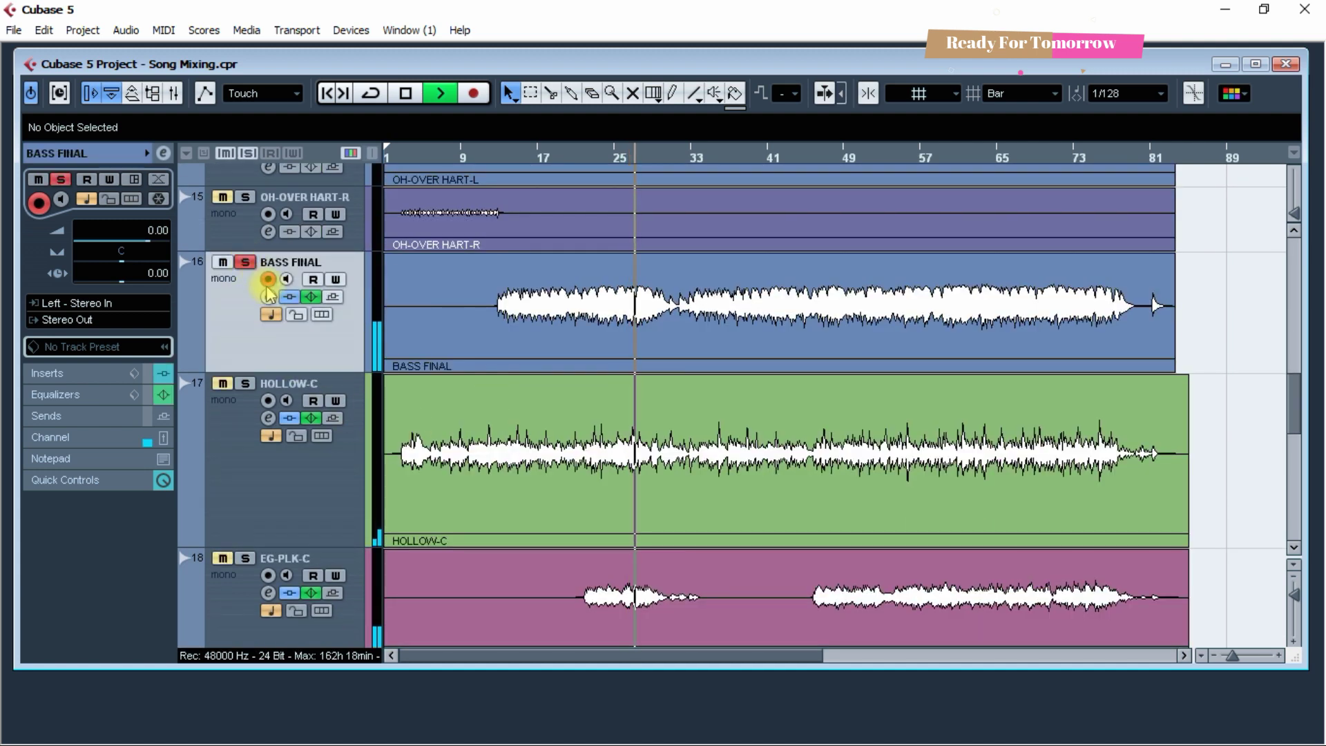
pyautogui.click(268, 296)
pyautogui.click(241, 250)
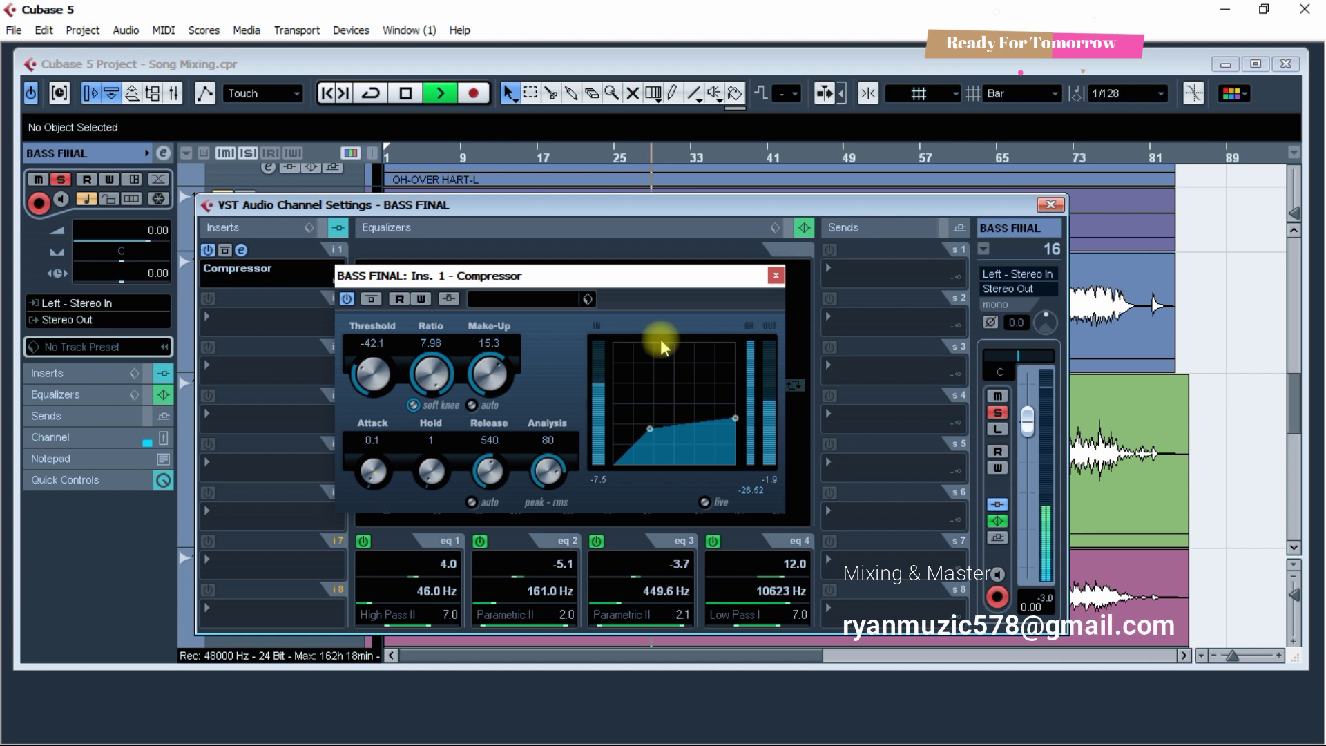
pyautogui.click(775, 275)
pyautogui.click(997, 412)
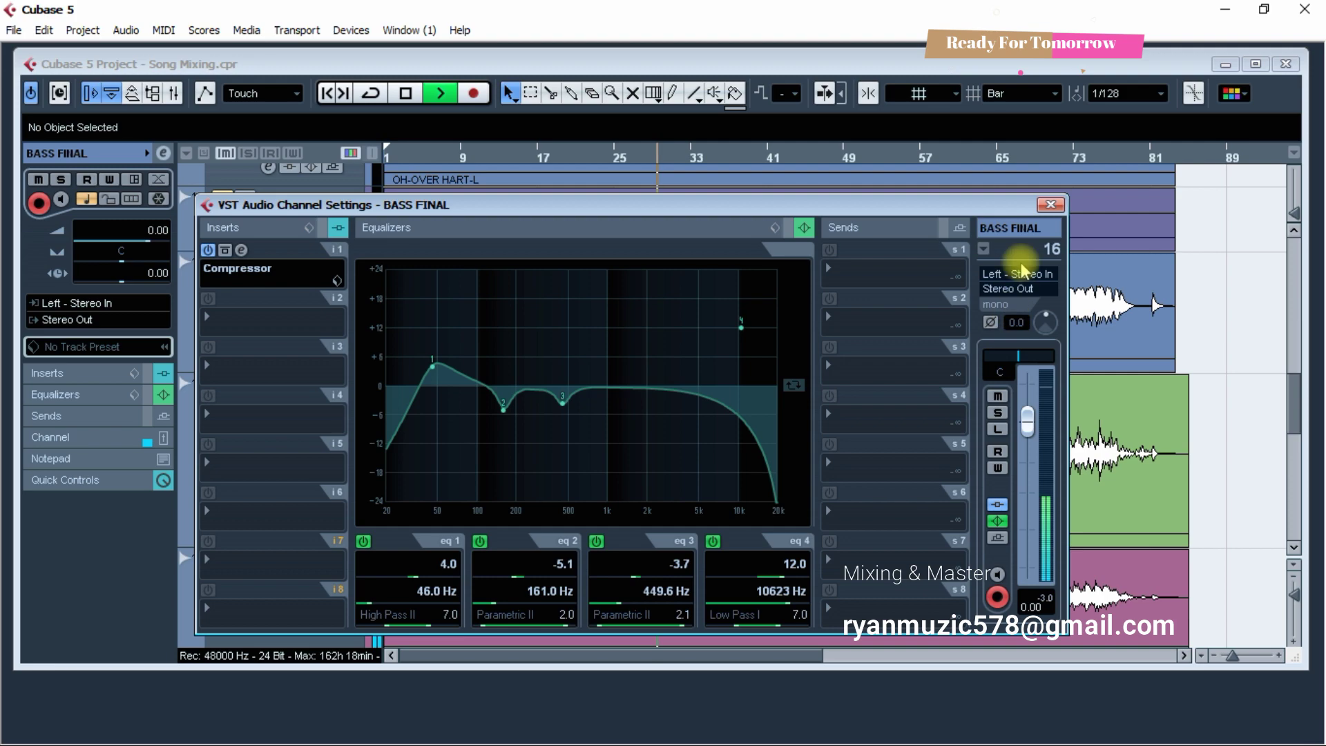
pyautogui.click(1050, 205)
pyautogui.scroll(4, 535, 366)
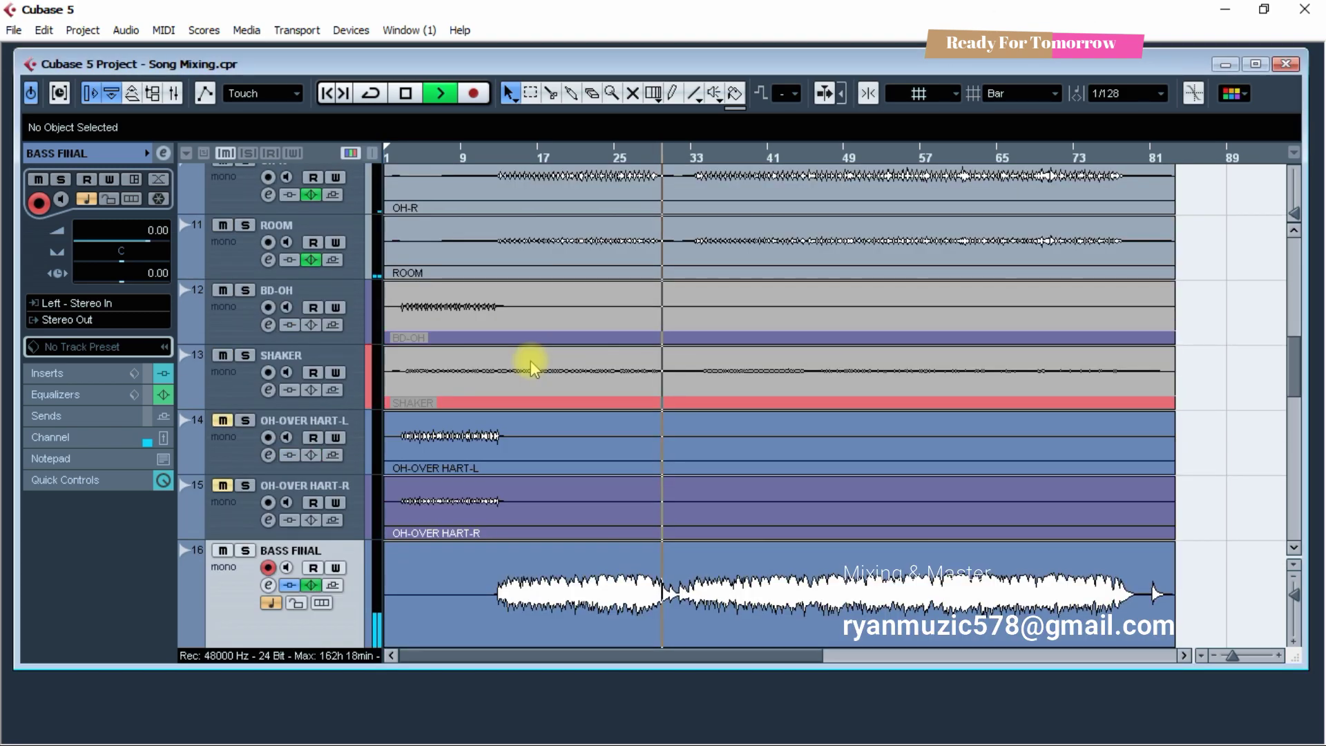